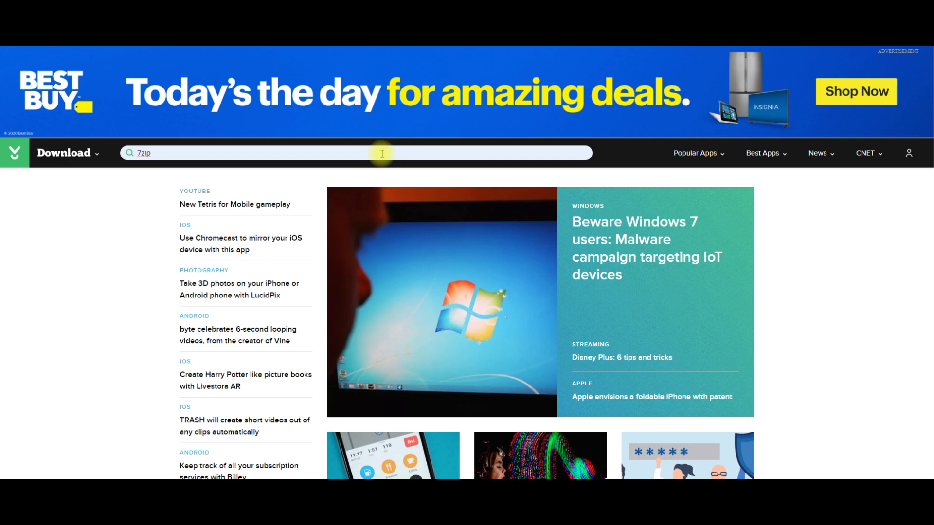
# Search the download site for 7zip and open the 7-Zip (64-bit) listing
pyautogui.press('Return')
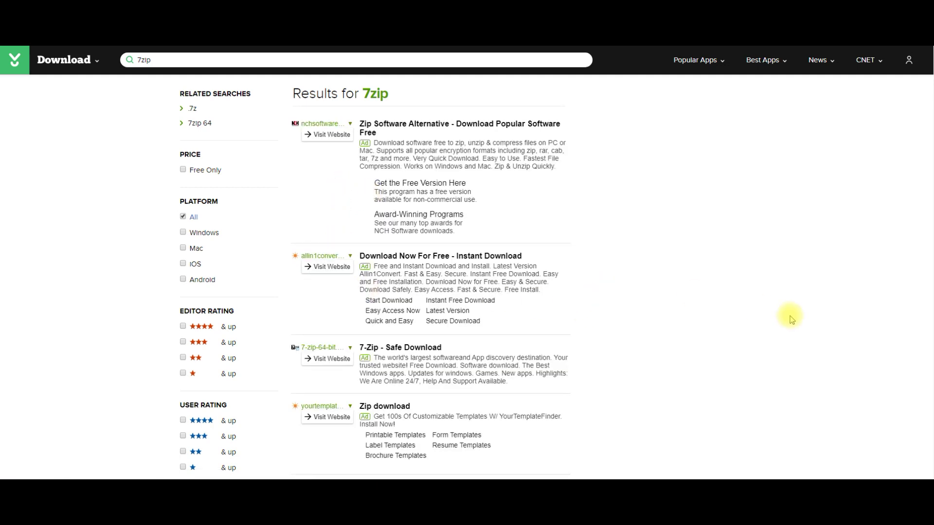
pyautogui.scroll(-8, 614, 291)
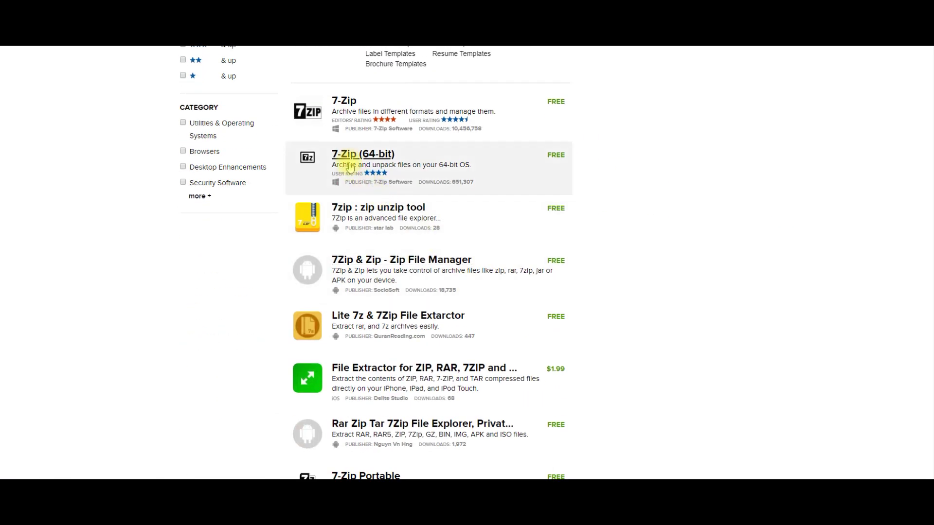
pyautogui.click(339, 158)
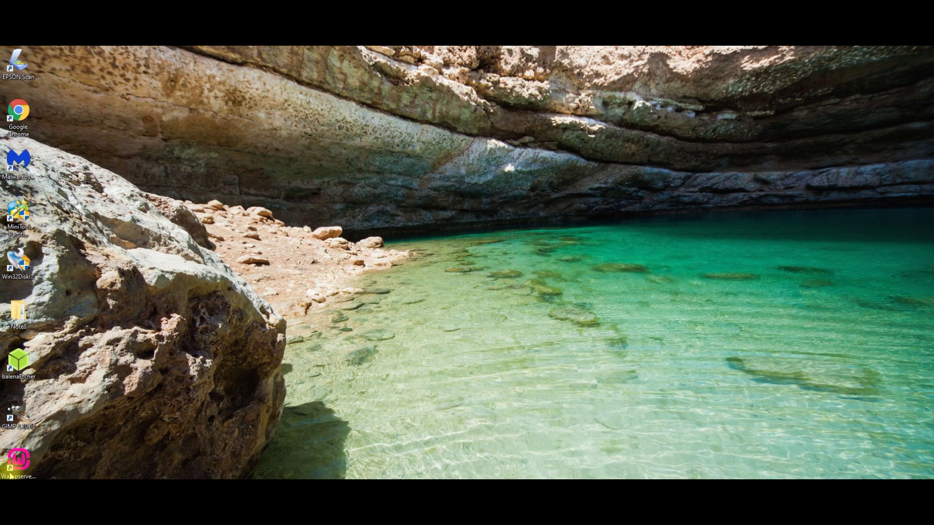
# Launch the installed 7-Zip File Manager to check it, and close its window
pyautogui.press('super')
pyautogui.scroll(-3, 62, 424)
pyautogui.scroll(3, 62, 330)
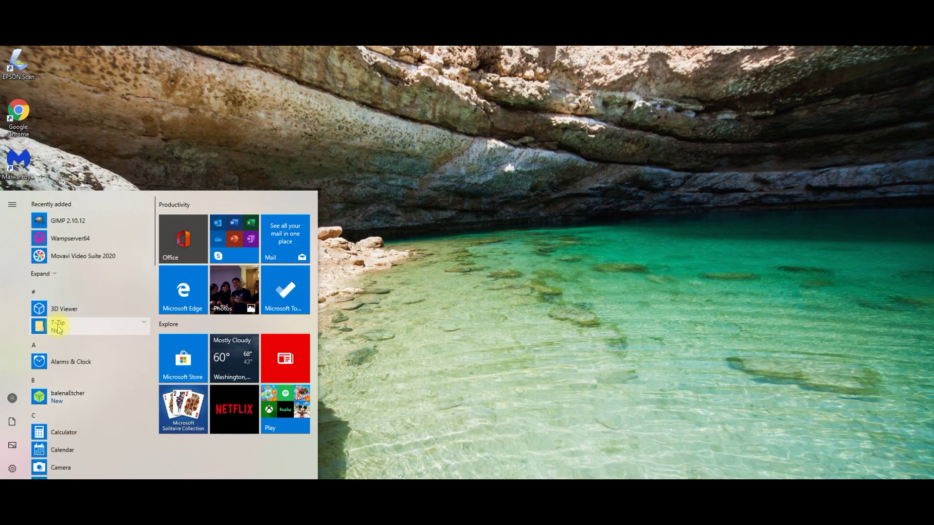
pyautogui.click(58, 327)
pyautogui.click(77, 343)
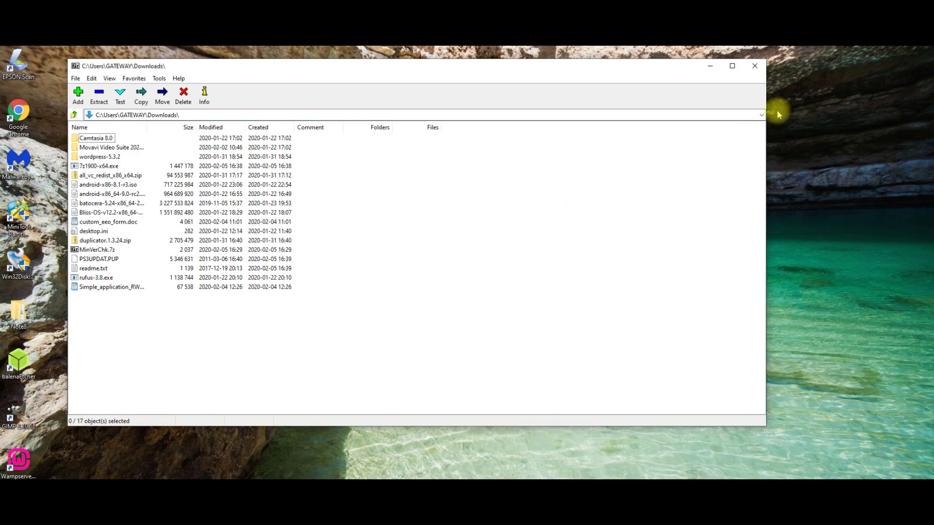
pyautogui.click(755, 66)
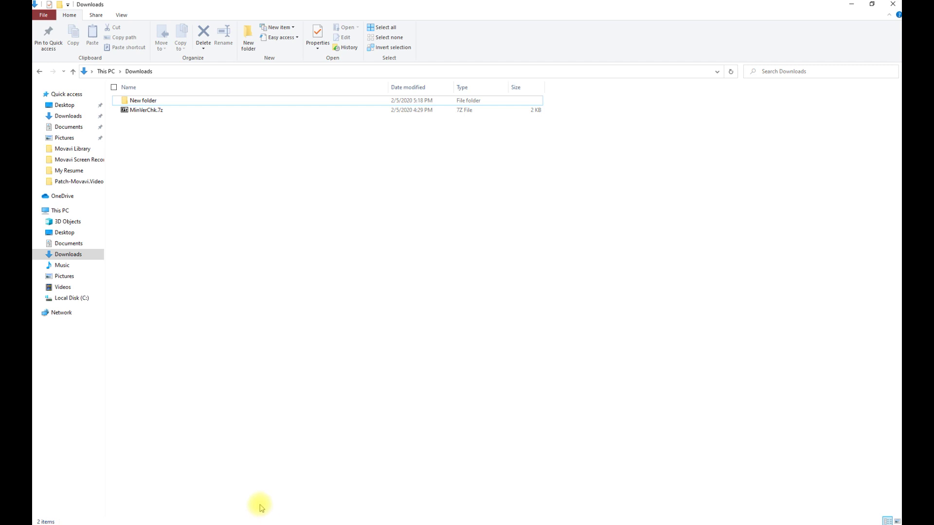
# Open MinVerChk.7z with 7zFM.exe from the 7-Zip program folder, keeping it as the default app for .7z files
pyautogui.rightClick(146, 111)
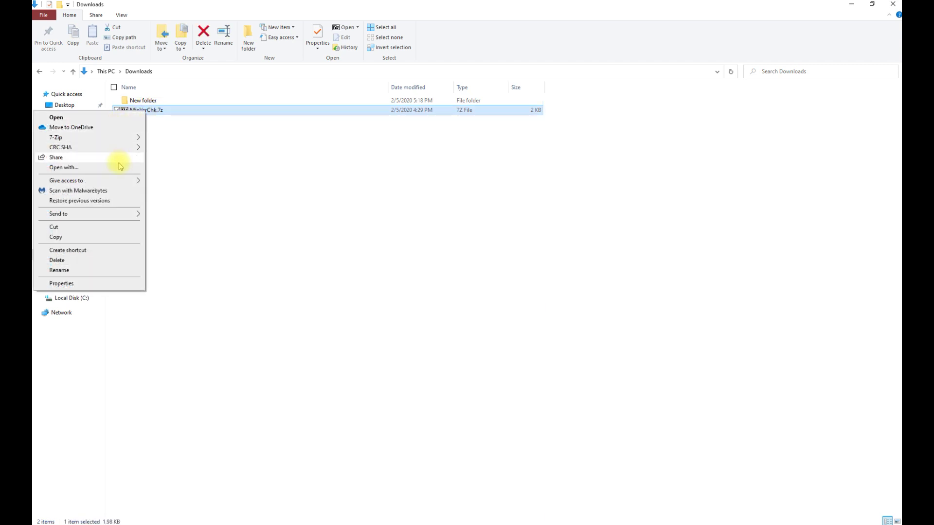
pyautogui.click(119, 167)
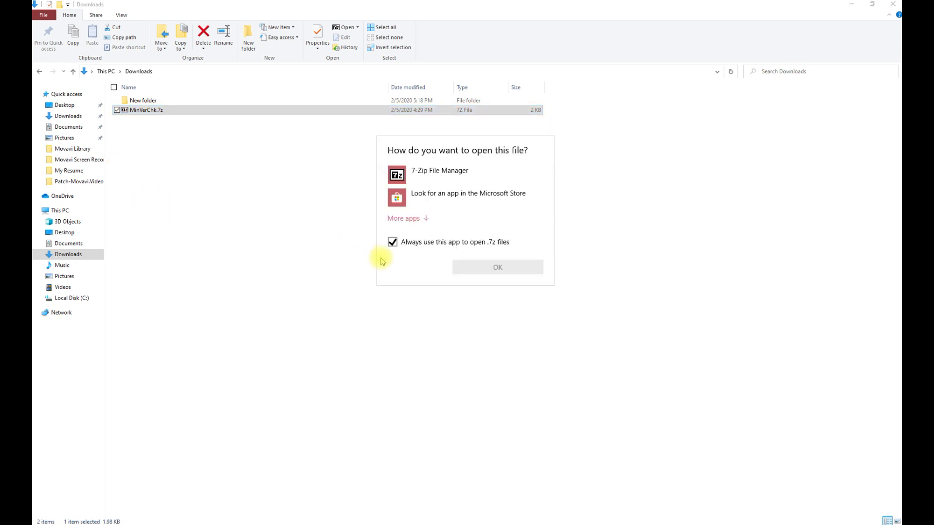
pyautogui.click(415, 218)
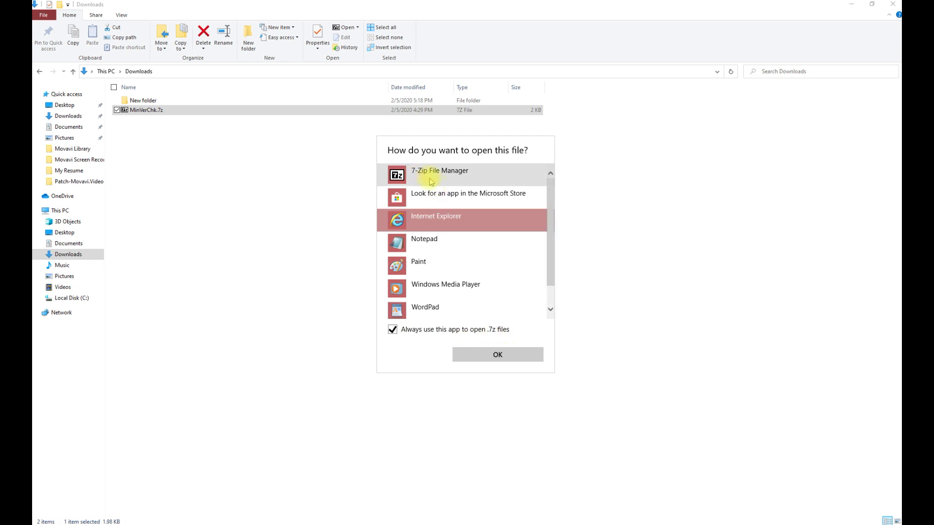
pyautogui.moveTo(553, 232); pyautogui.dragTo(553, 302)
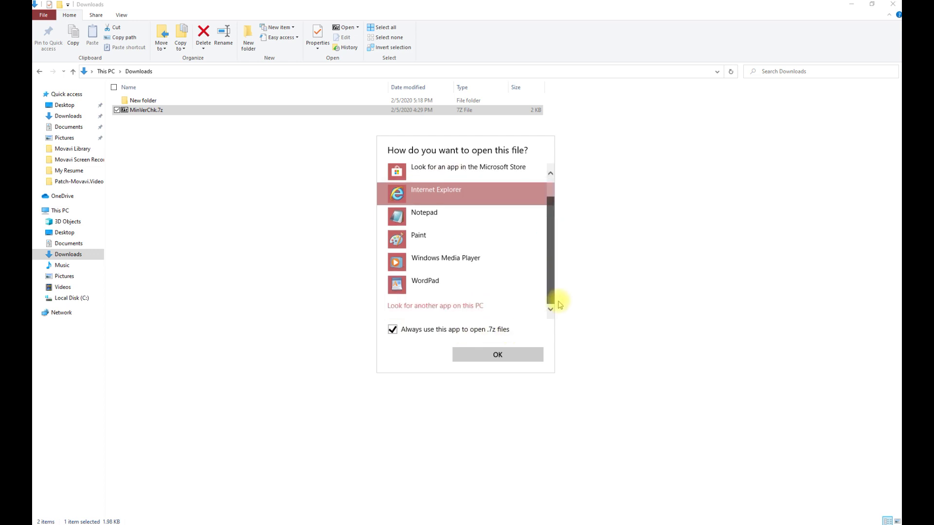
pyautogui.click(466, 306)
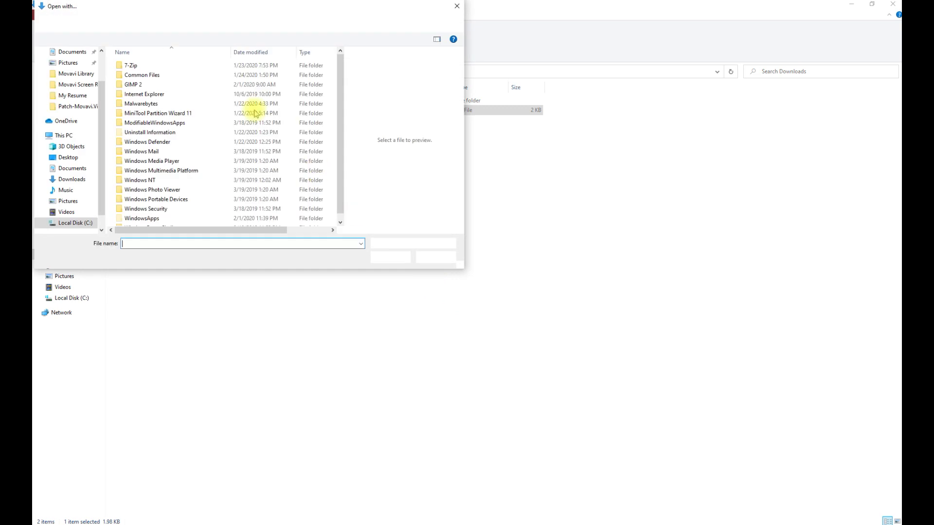
pyautogui.doubleClick(128, 66)
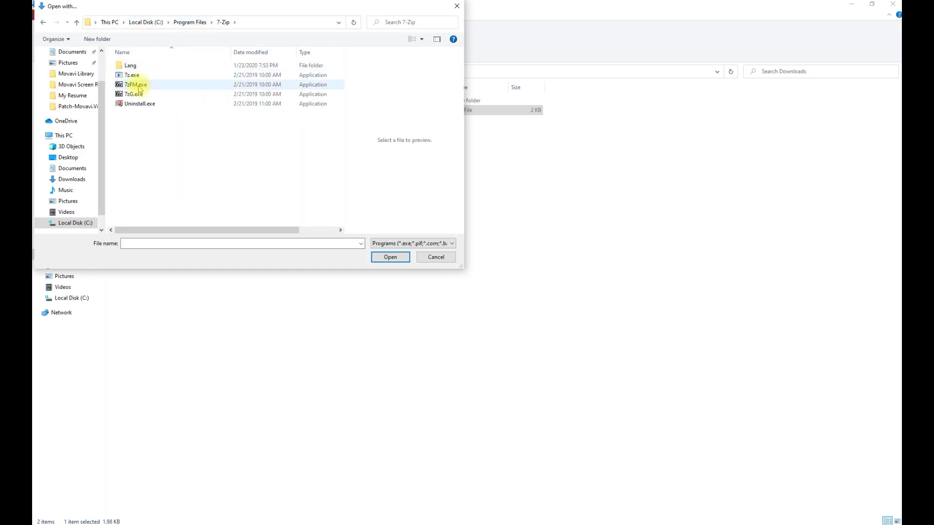
pyautogui.click(139, 87)
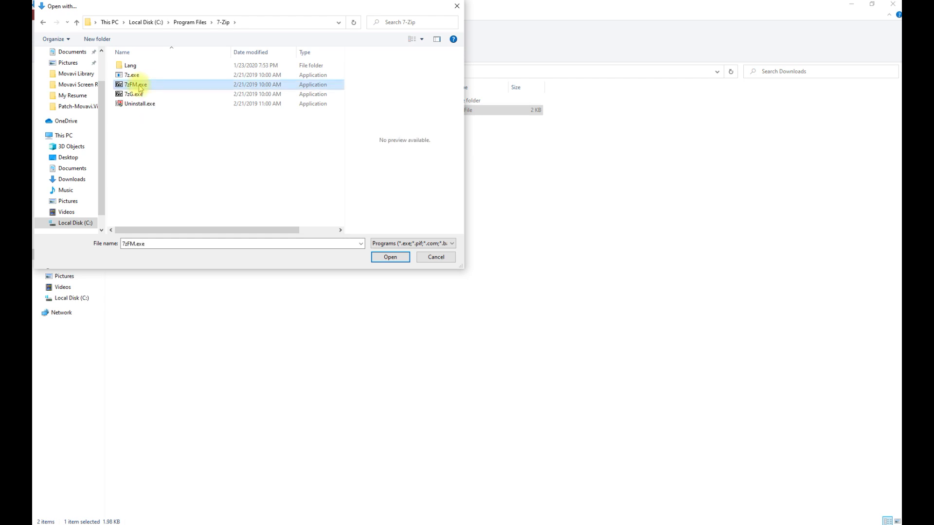
pyautogui.doubleClick(140, 87)
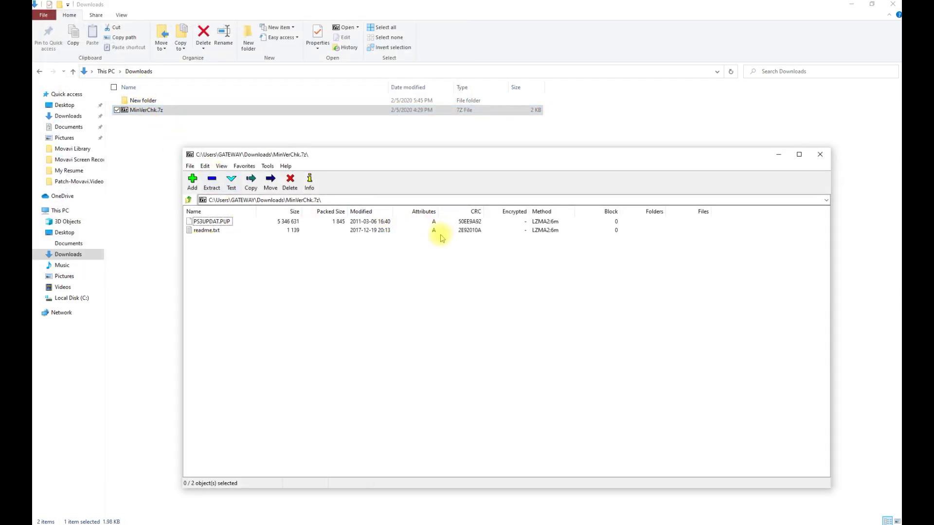
# Extract the contents of MinVerChk.7z into the Downloads folder and close the archive window
pyautogui.click(213, 184)
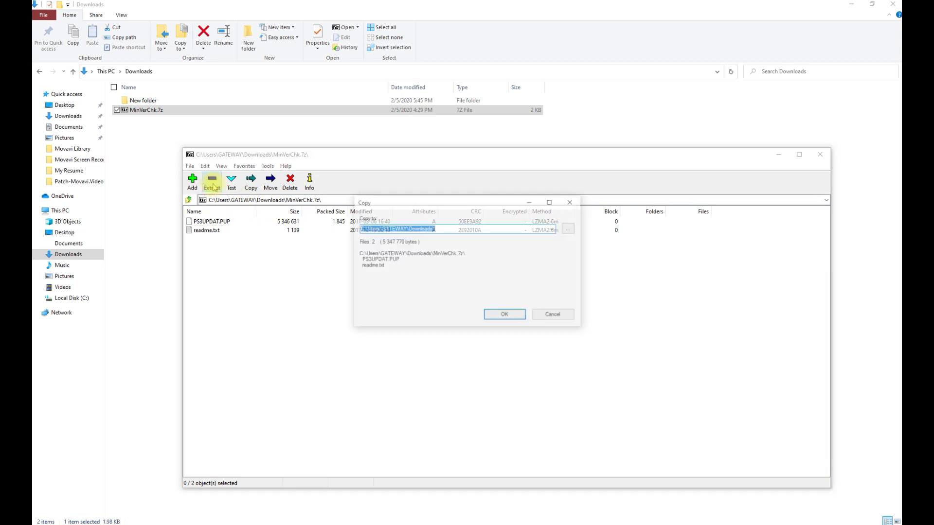
pyautogui.click(497, 317)
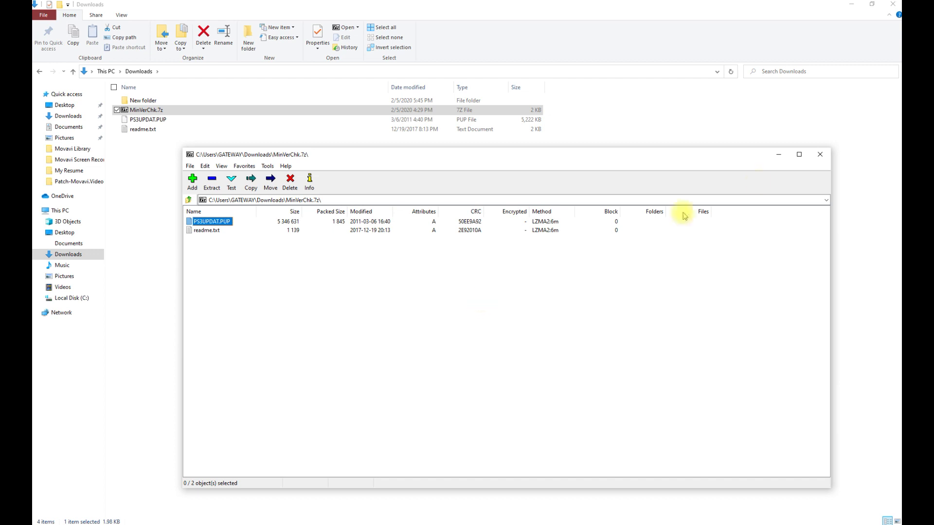
pyautogui.click(824, 155)
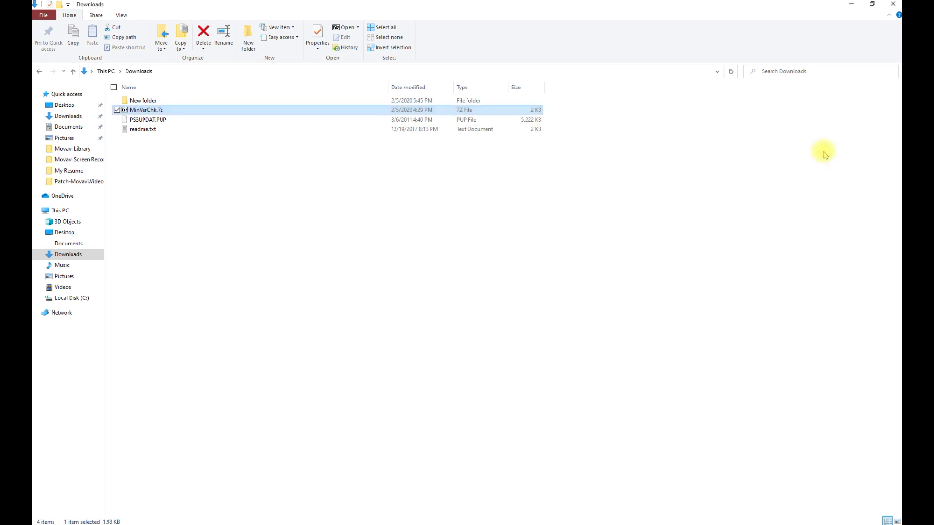
# Open the extracted readme.txt, read the list of required items for the PS3 firmware checker, and minimize the document
pyautogui.click(160, 120)
pyautogui.click(150, 130)
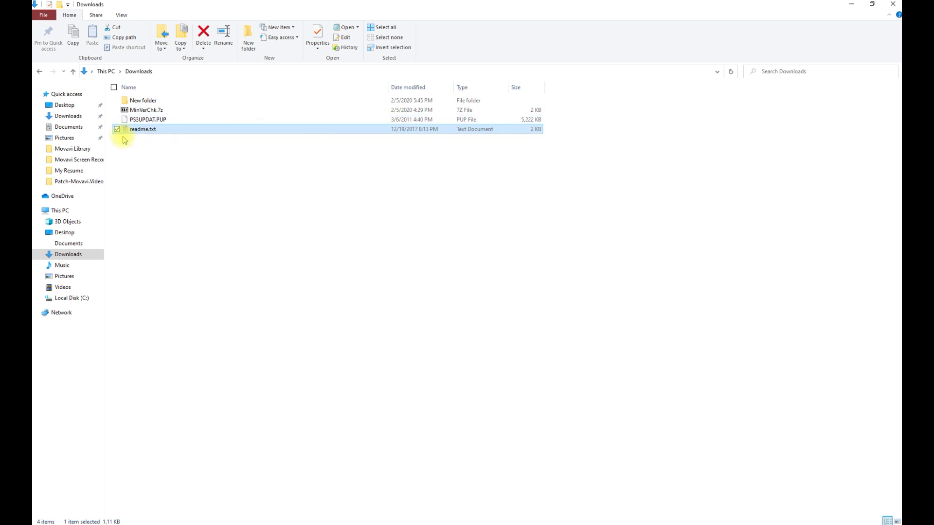
pyautogui.doubleClick(146, 130)
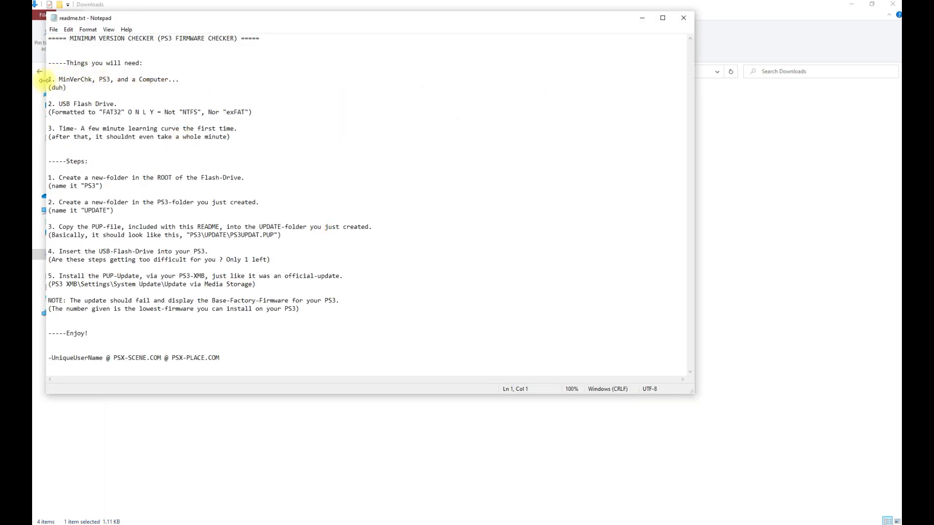
pyautogui.moveTo(48, 81); pyautogui.dragTo(204, 88)
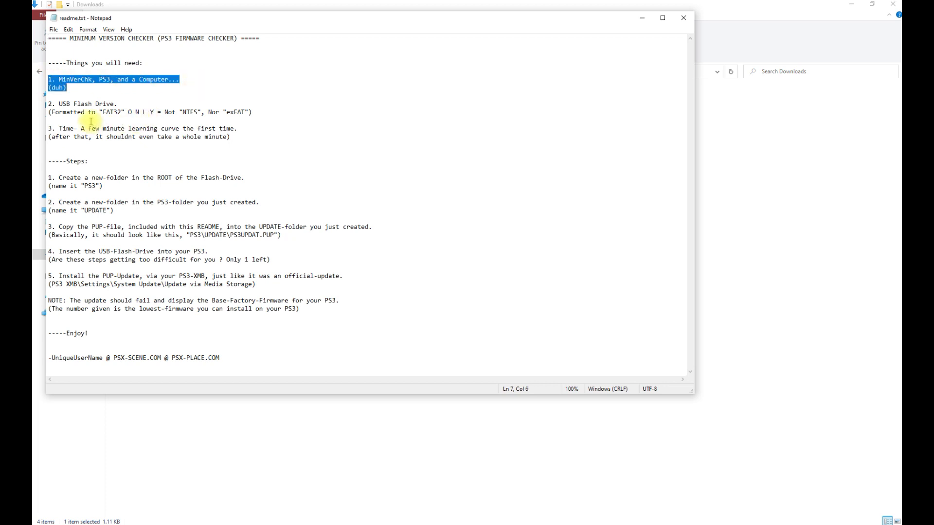
pyautogui.moveTo(49, 112); pyautogui.dragTo(242, 151)
pyautogui.click(265, 98)
pyautogui.click(48, 130)
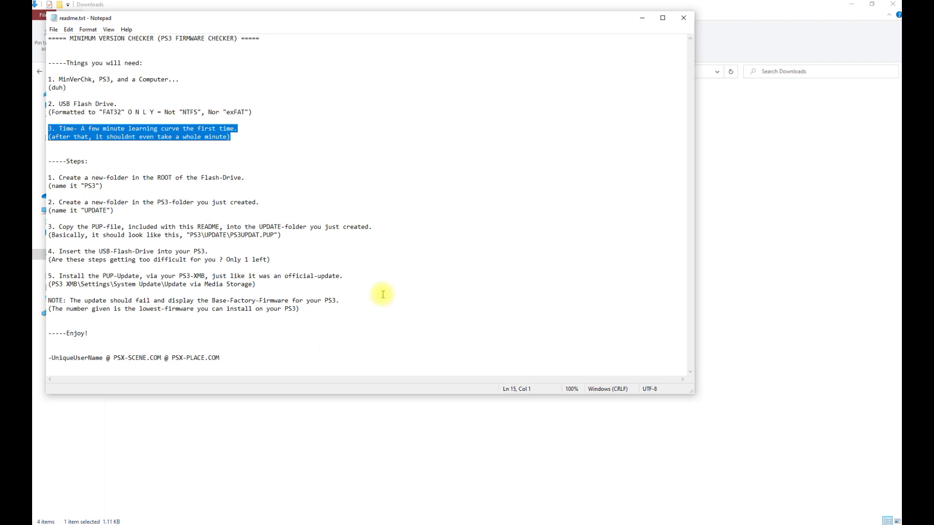
pyautogui.click(640, 19)
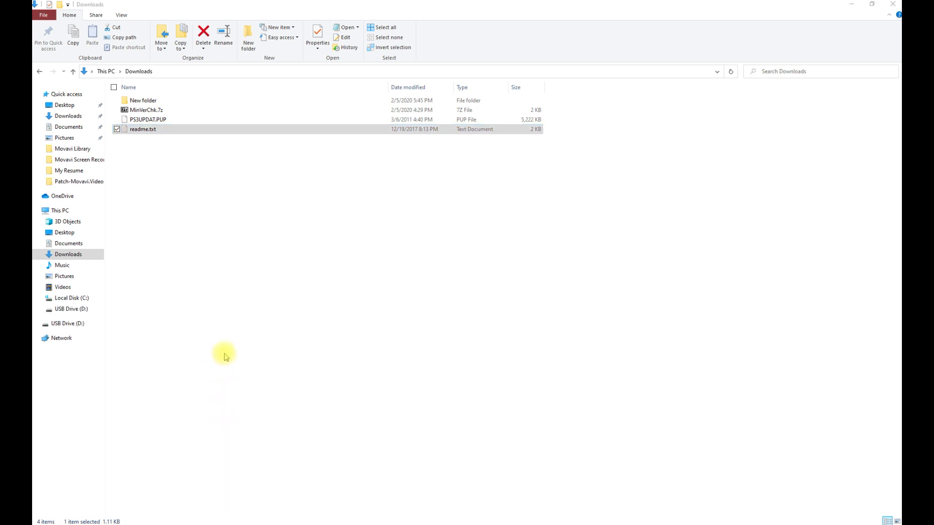
# Check the file system of USB Drive (D:) in its properties and close them without changes
pyautogui.click(98, 322)
pyautogui.click(68, 324)
pyautogui.rightClick(69, 323)
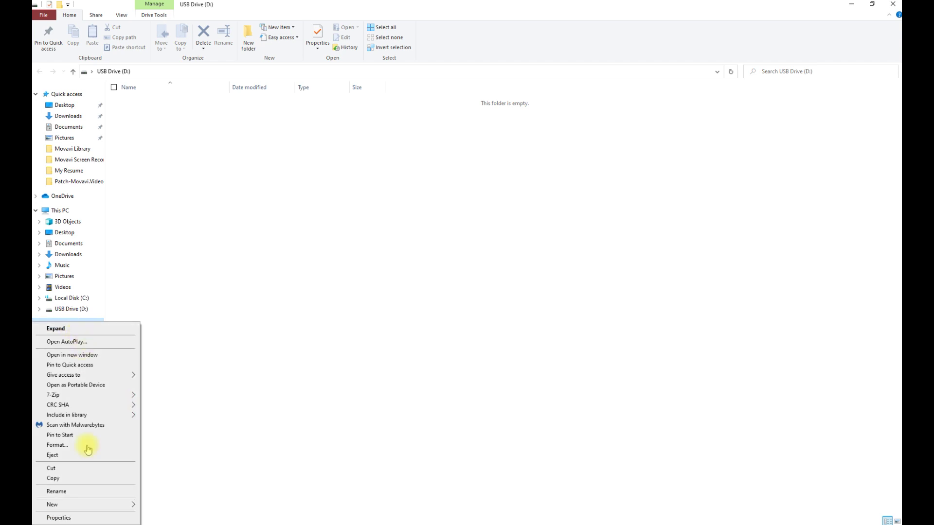
pyautogui.click(76, 514)
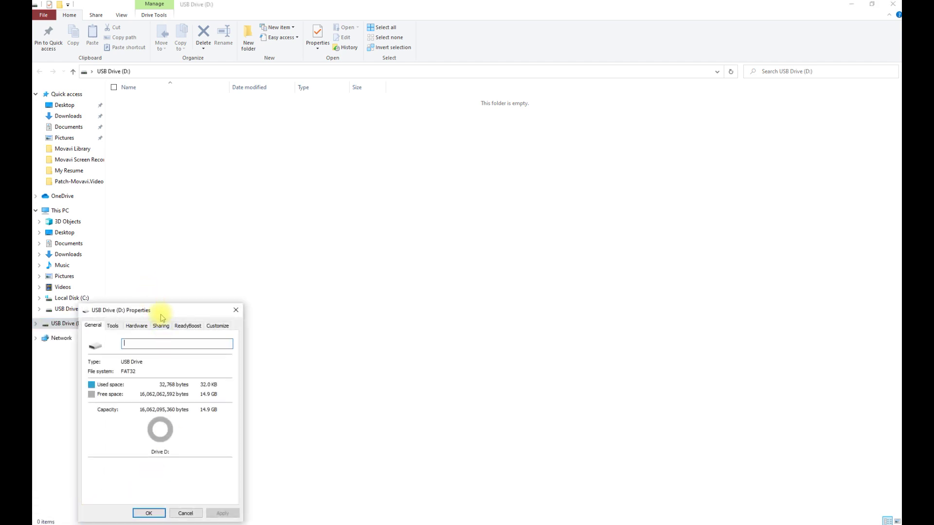
pyautogui.moveTo(161, 312); pyautogui.dragTo(315, 54)
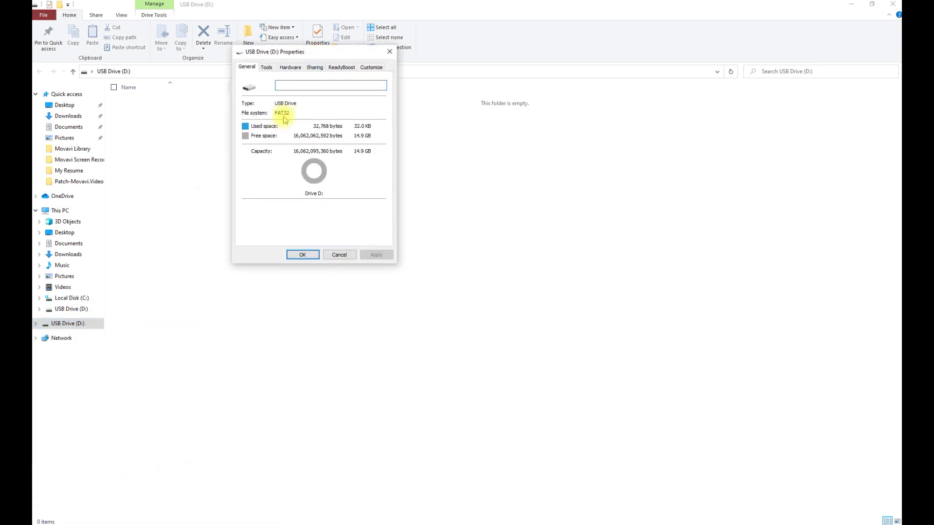
pyautogui.click(341, 257)
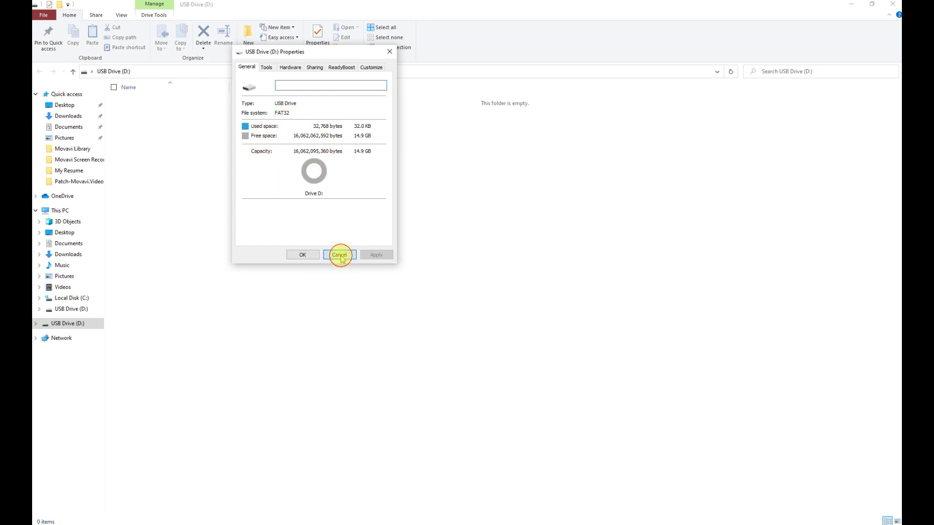
# Set up a format of USB Drive (D:) with the FAT32 file system and the volume label PS3Exploit
pyautogui.rightClick(76, 329)
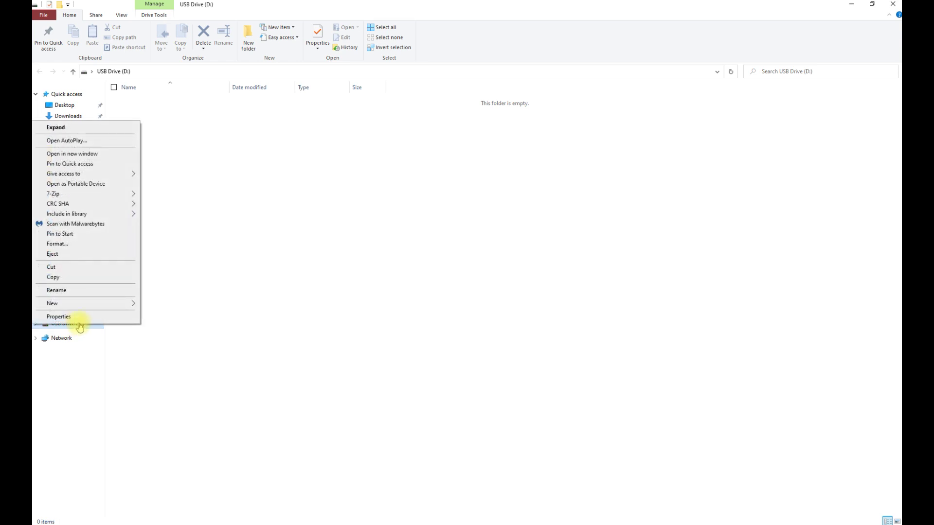
pyautogui.click(64, 245)
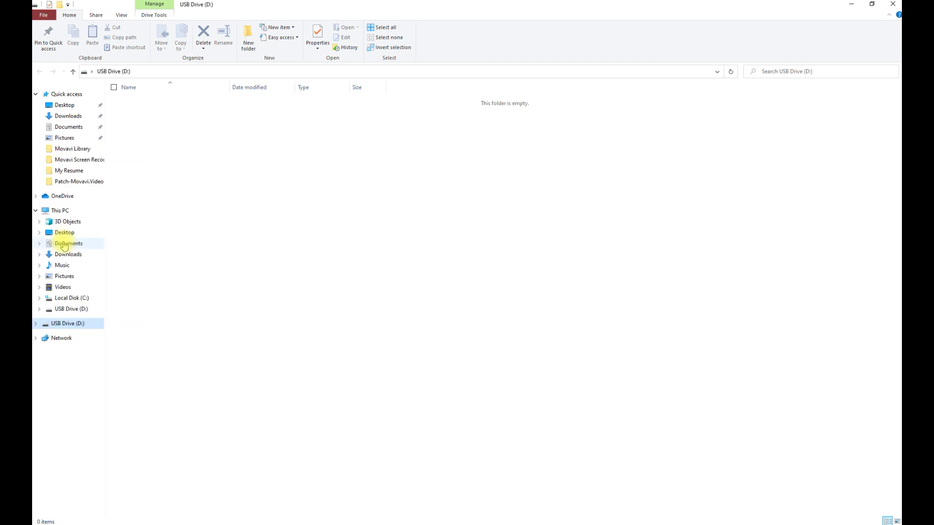
pyautogui.moveTo(218, 117); pyautogui.dragTo(279, 91)
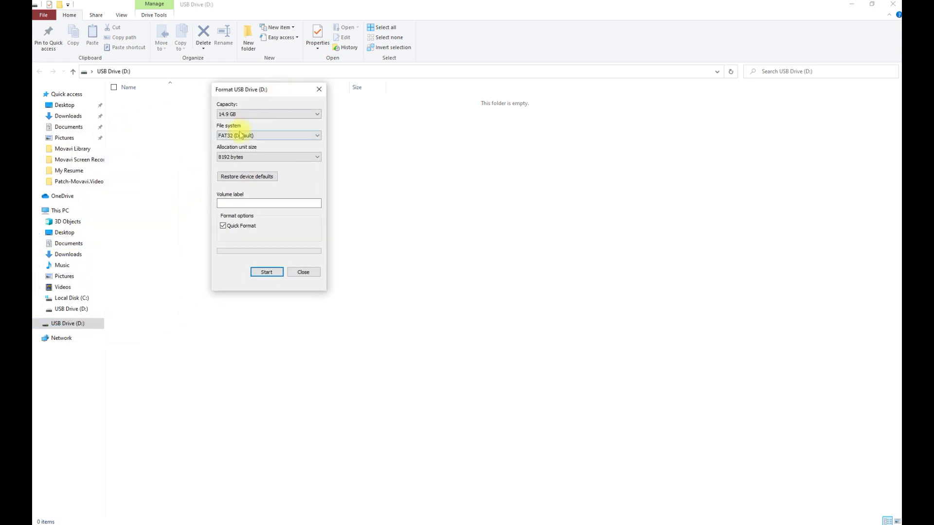
pyautogui.click(245, 135)
pyautogui.click(237, 149)
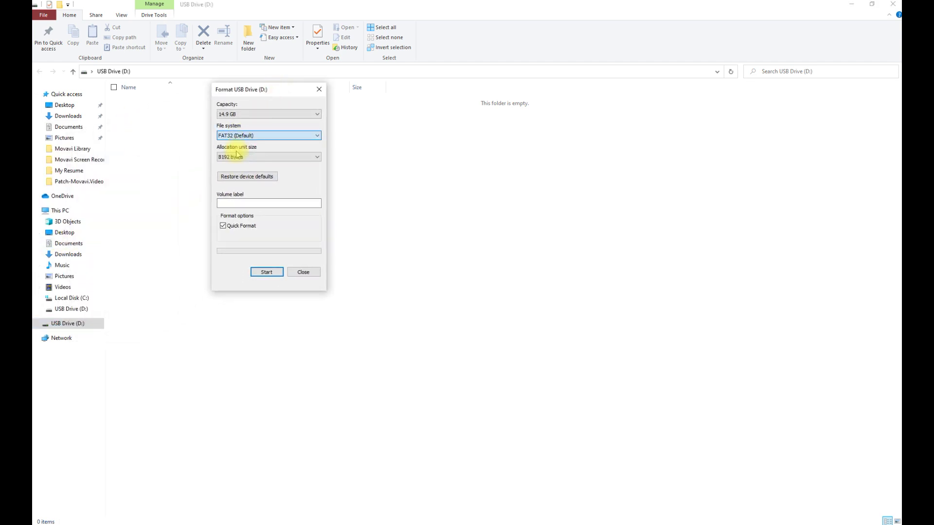
pyautogui.click(240, 203)
pyautogui.write('PS3Exploit')
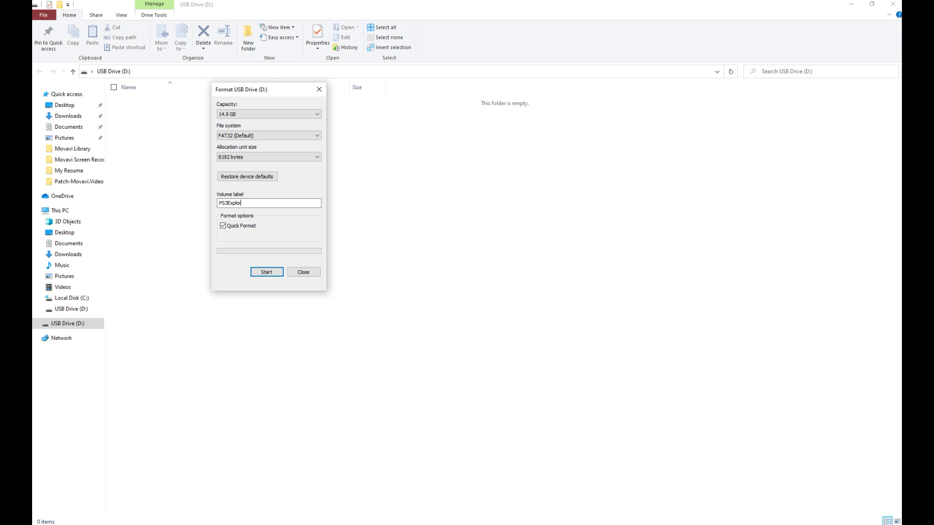
# Run the quick format of the USB drive despite it being in use, close the format dialog, and open the formatted drive
pyautogui.click(269, 272)
pyautogui.click(487, 268)
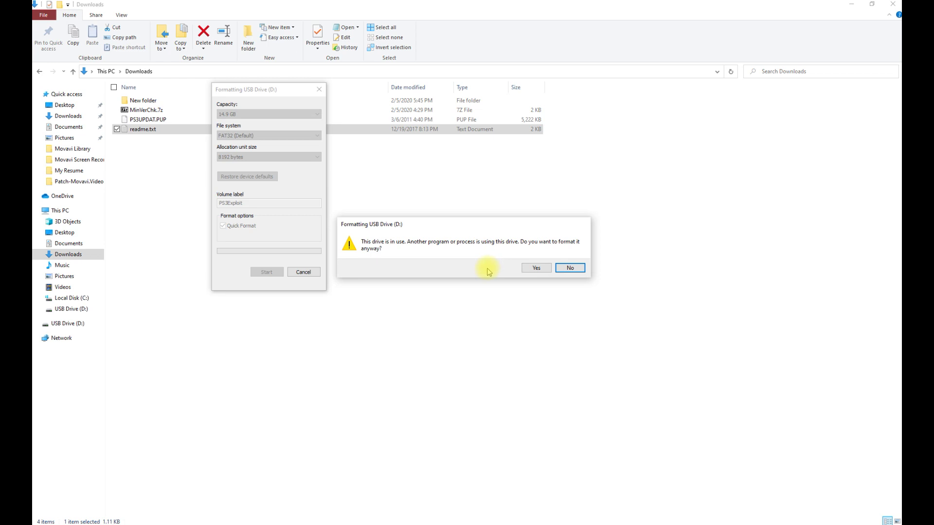
pyautogui.click(535, 268)
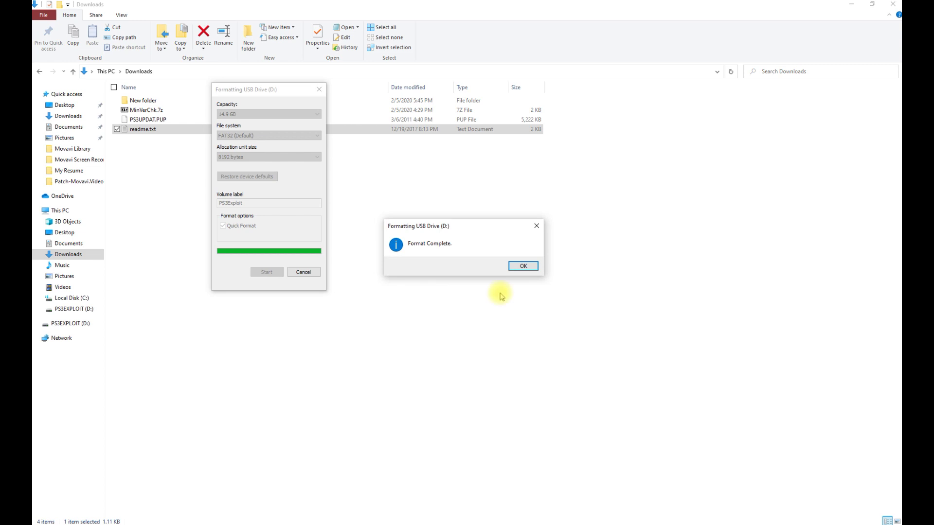
pyautogui.click(523, 266)
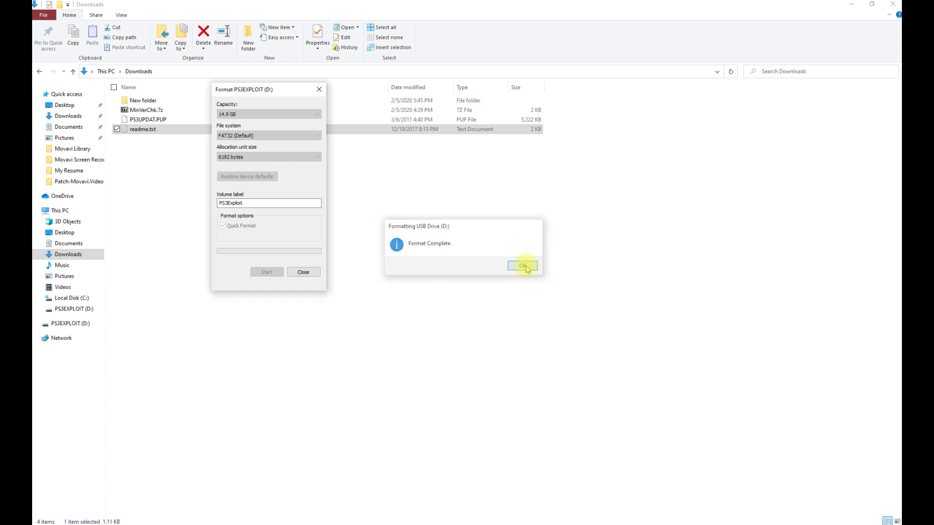
pyautogui.click(304, 272)
pyautogui.click(62, 309)
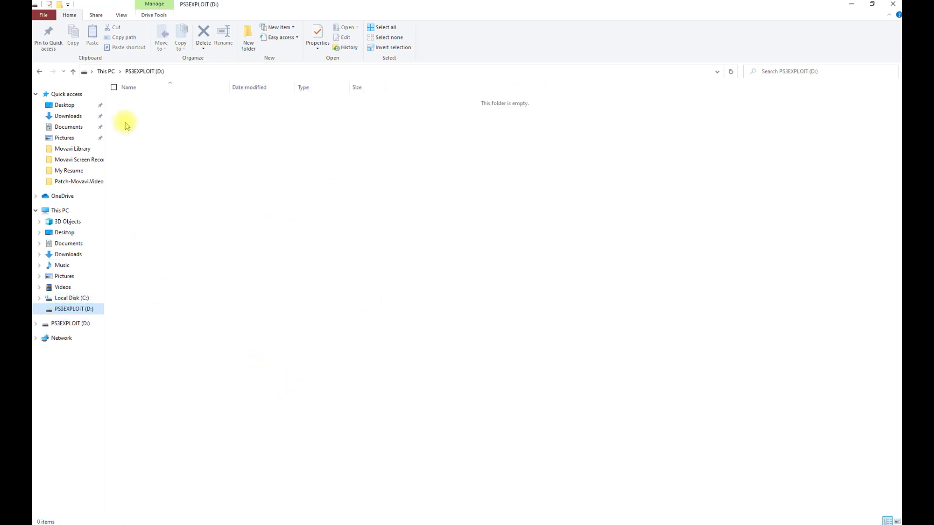
# Create a folder named PS3 on the PS3EXPLOIT (D:) drive and a folder named UPDATE inside it
pyautogui.rightClick(164, 156)
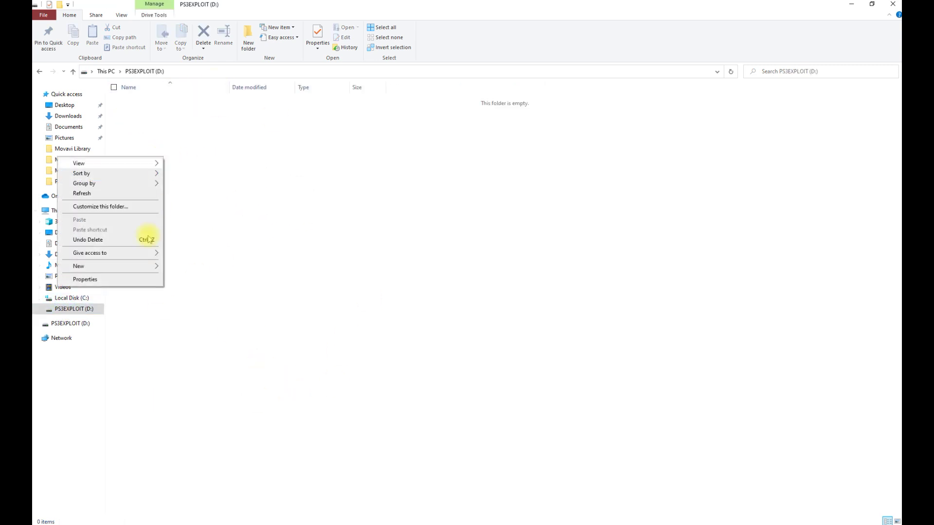
pyautogui.moveTo(135, 270)
pyautogui.click(185, 268)
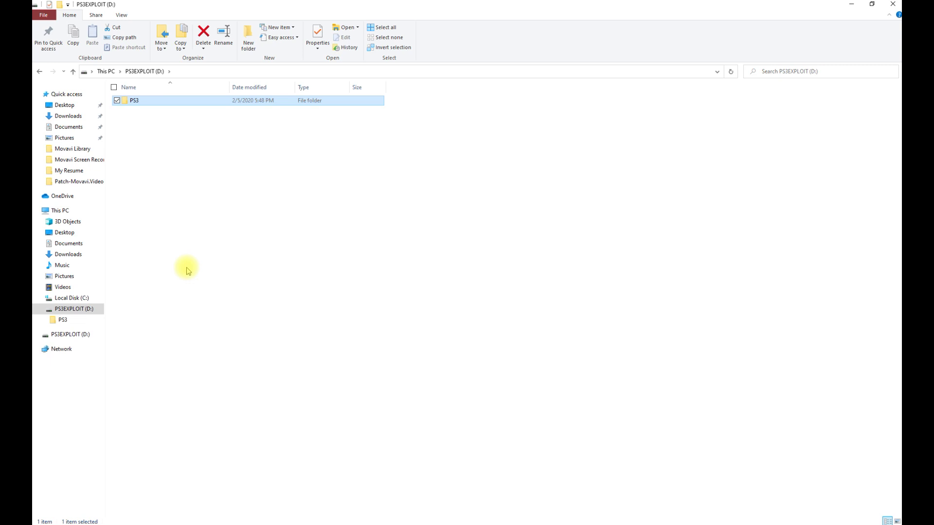
pyautogui.doubleClick(143, 101)
pyautogui.rightClick(149, 122)
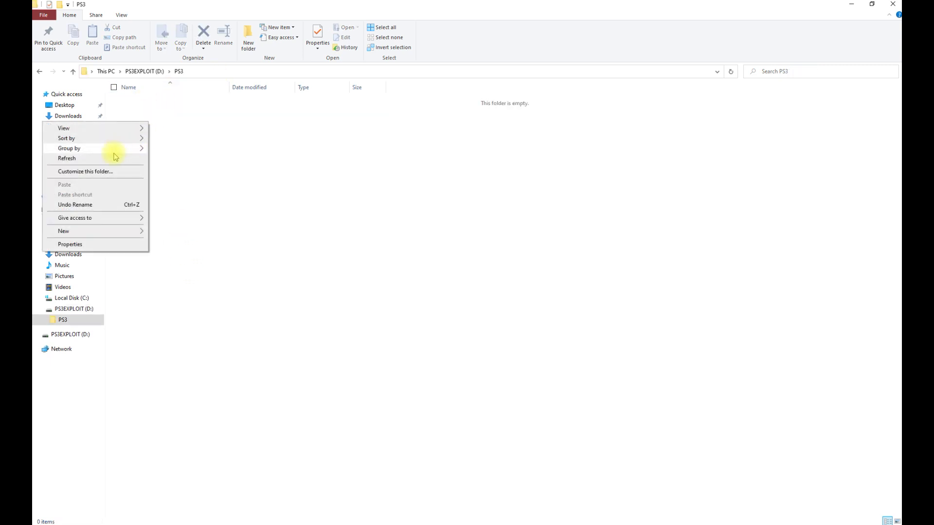
pyautogui.click(249, 45)
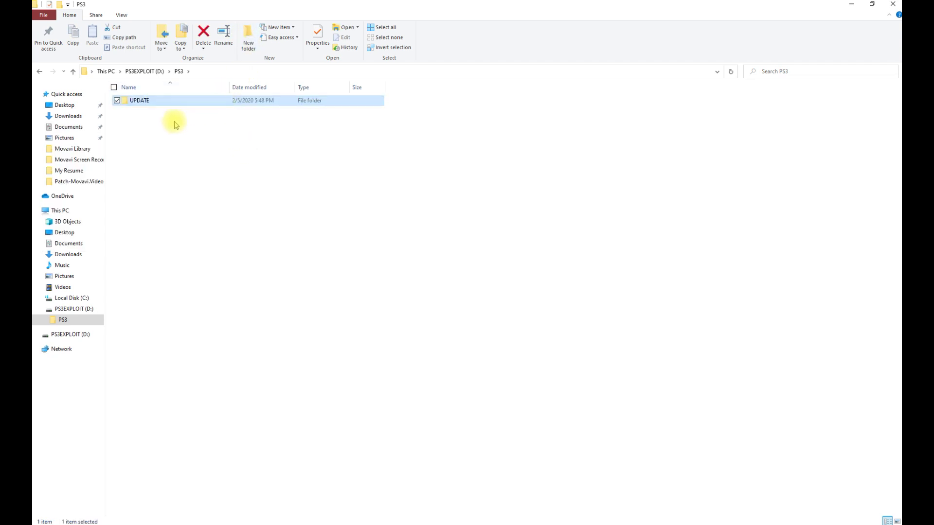
# Copy the PS3UPDAT.PUP file from the Downloads folder to the clipboard
pyautogui.click(65, 116)
pyautogui.click(148, 120)
pyautogui.rightClick(151, 122)
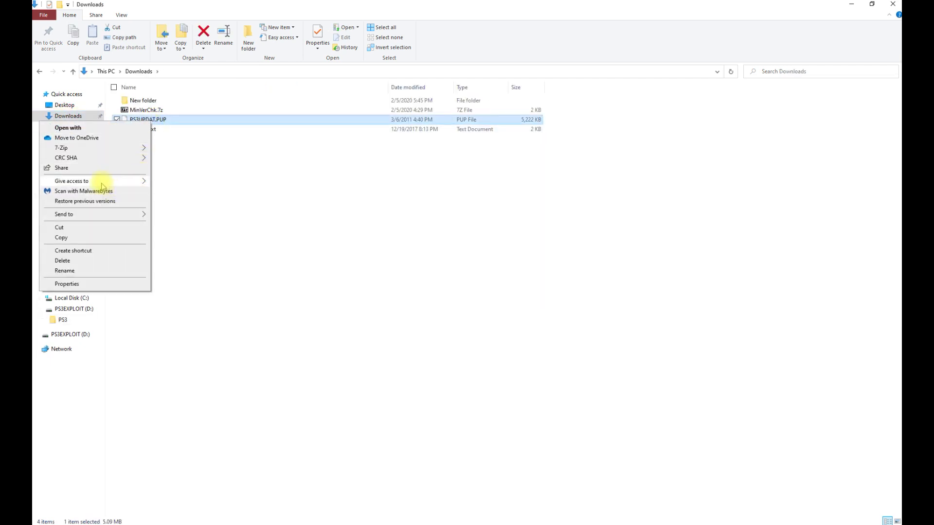
pyautogui.click(59, 227)
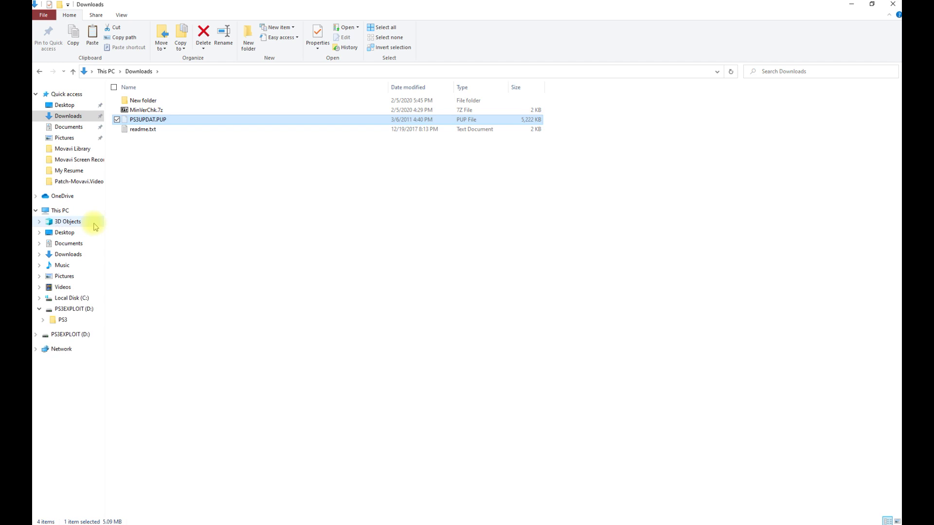
pyautogui.rightClick(140, 121)
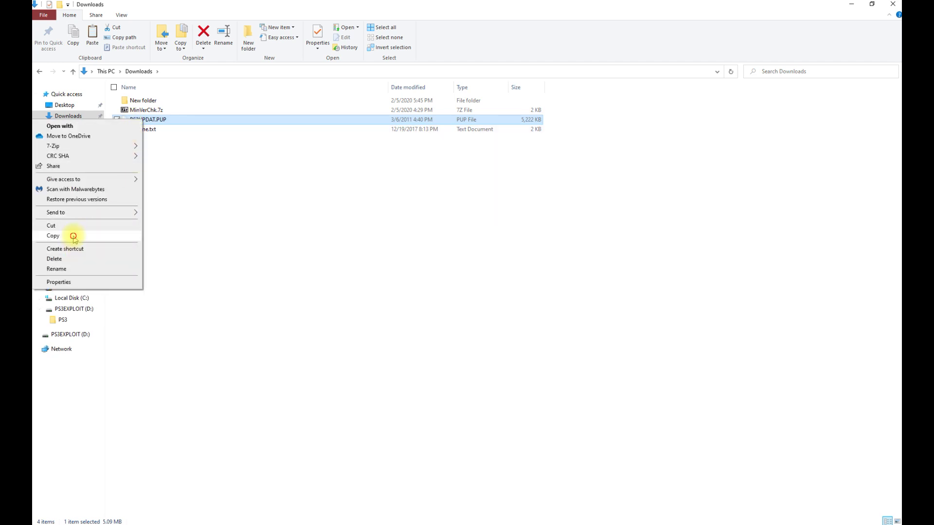
pyautogui.click(73, 237)
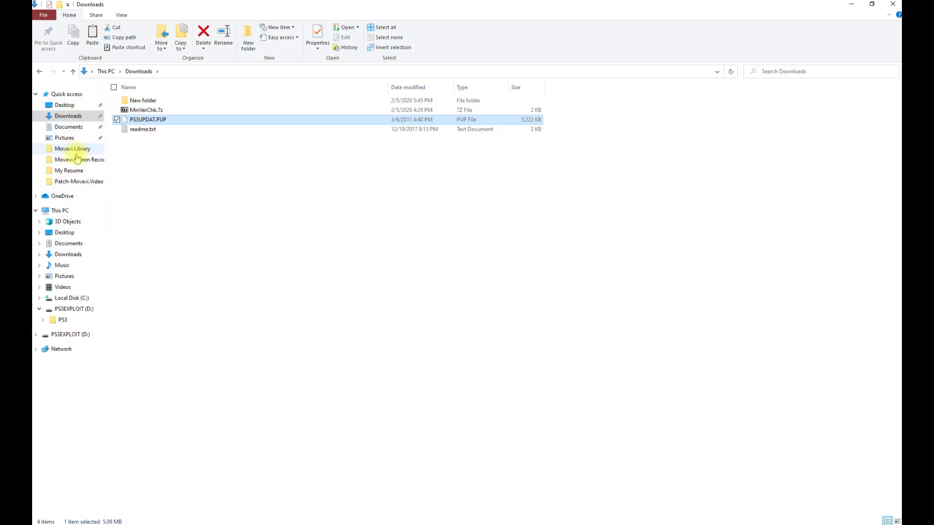
# Paste PS3UPDAT.PUP into the PS3\UPDATE folder on PS3EXPLOIT (D:) and eject the USB drive
pyautogui.click(72, 310)
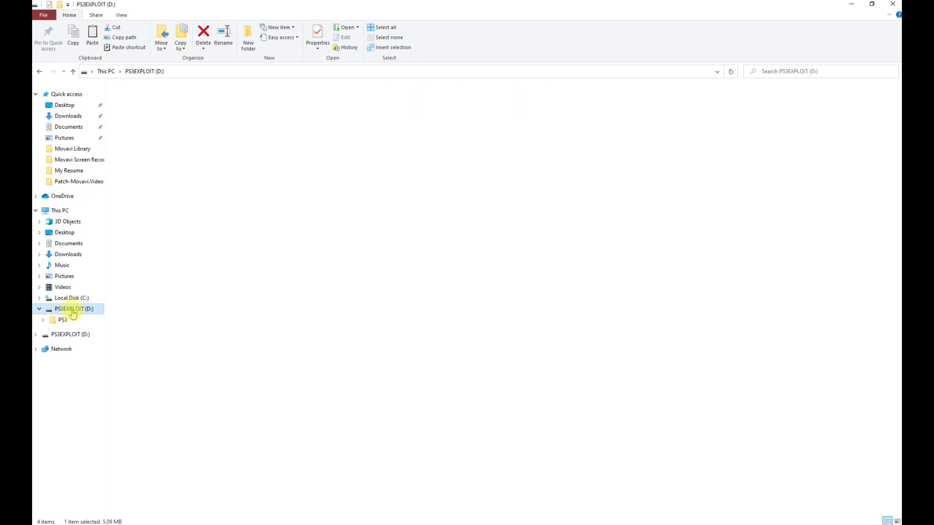
pyautogui.doubleClick(134, 102)
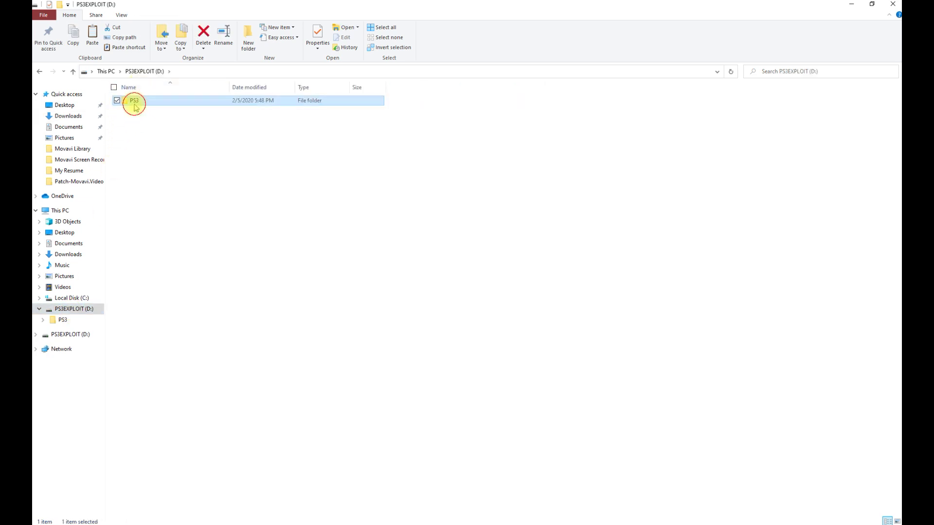
pyautogui.doubleClick(136, 101)
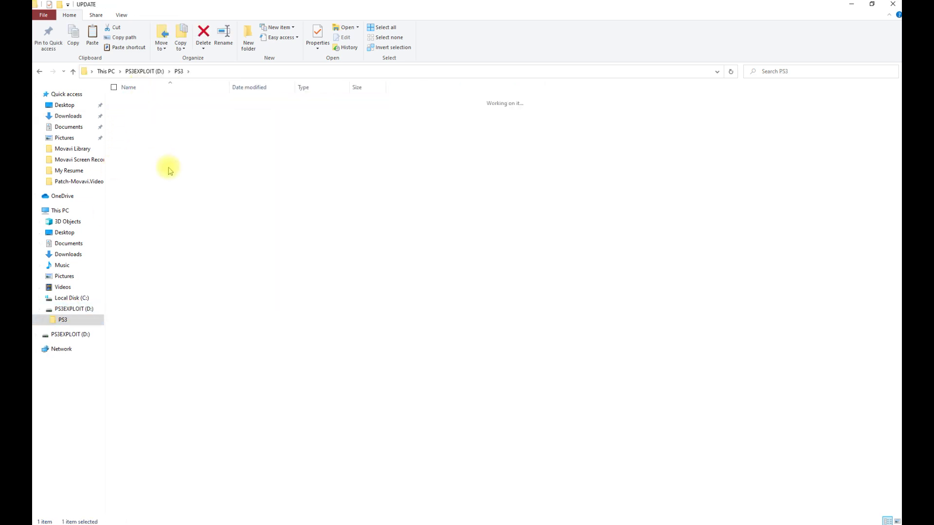
pyautogui.rightClick(156, 150)
pyautogui.click(113, 210)
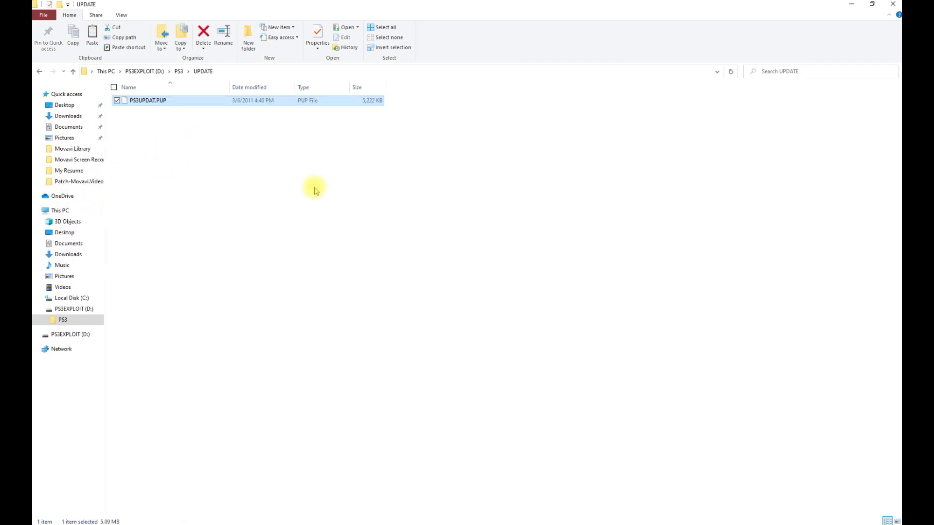
pyautogui.rightClick(77, 307)
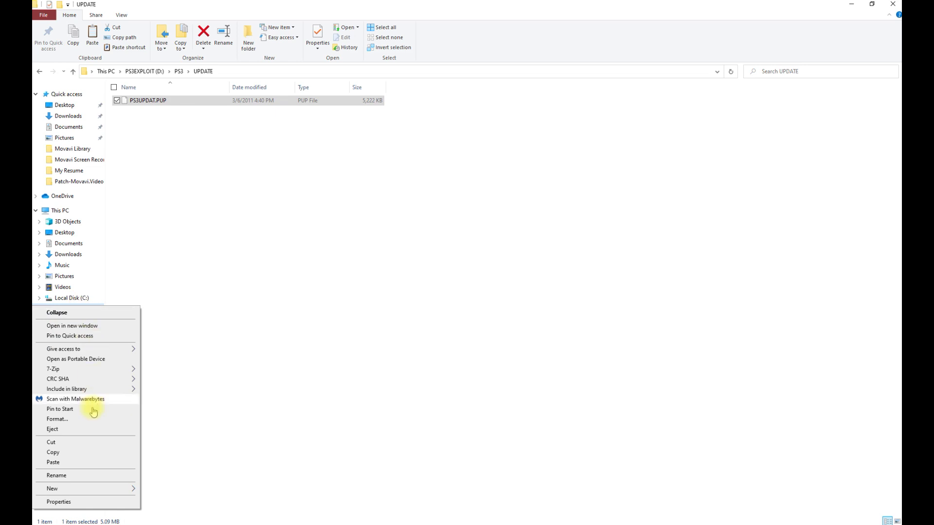
pyautogui.click(79, 432)
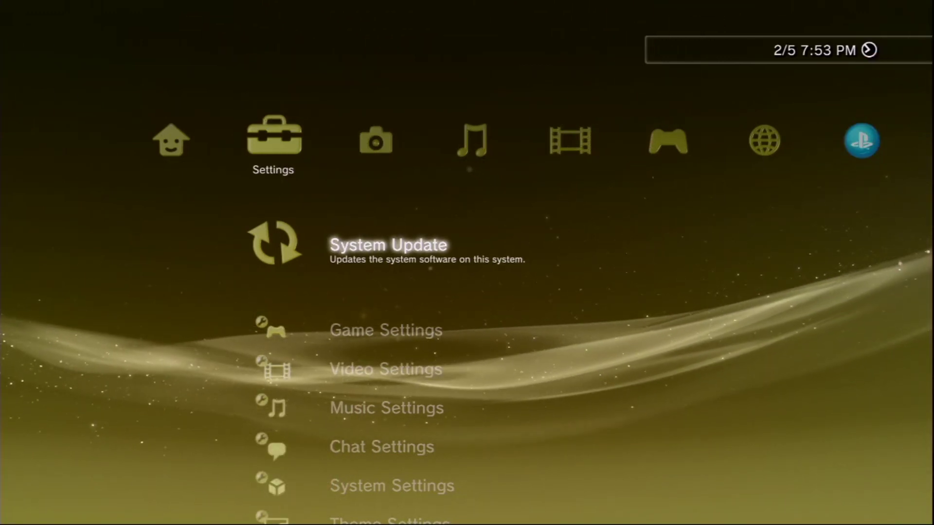
# Switch to the PS3 console, run the USB version checker through System Update via Storage Media, and leave its result screen
pyautogui.press('Left')
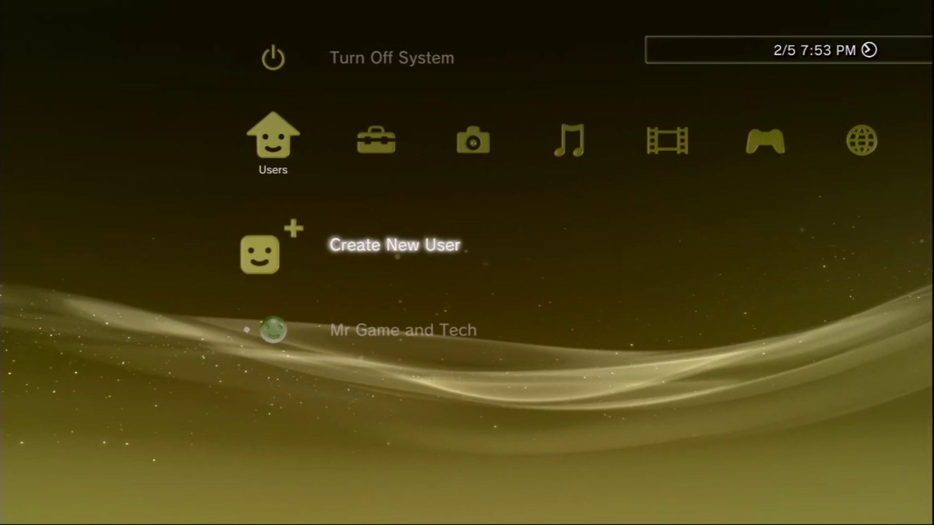
pyautogui.press('Right')
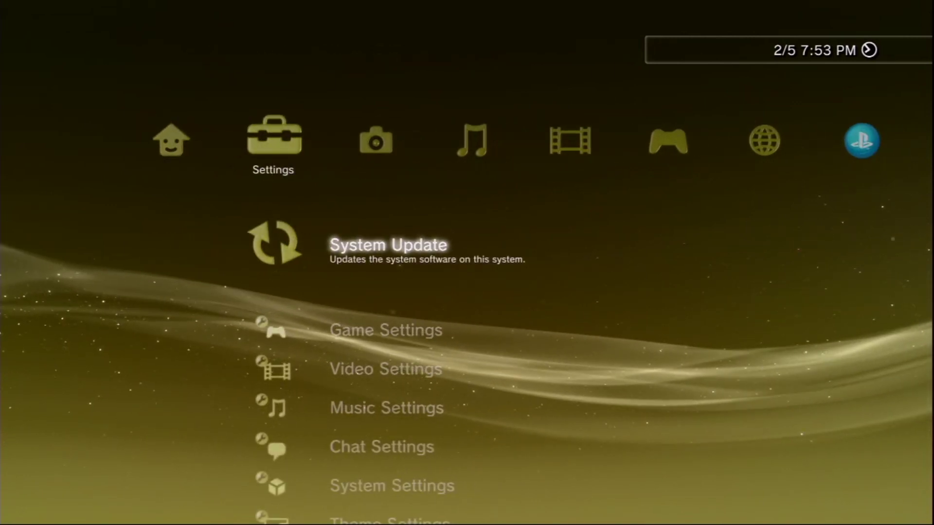
pyautogui.press('Return')
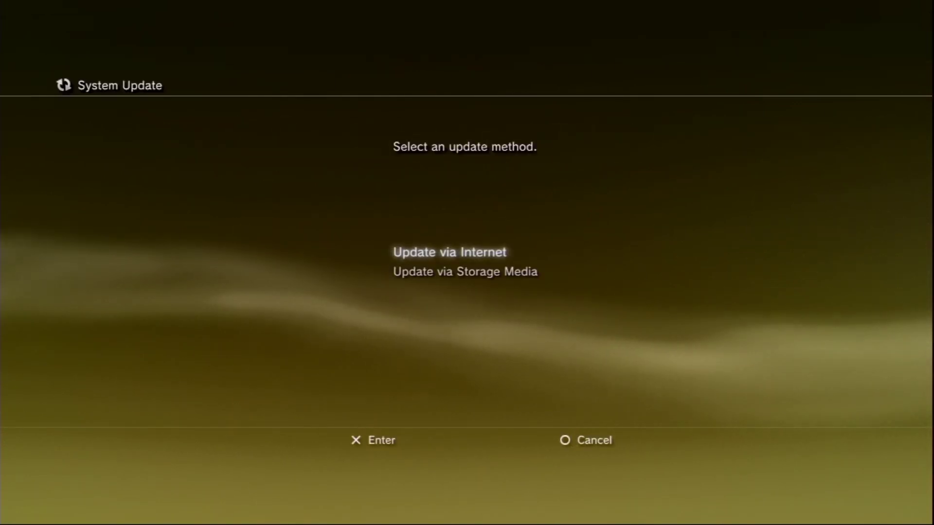
pyautogui.press('Down')
pyautogui.press('Return')
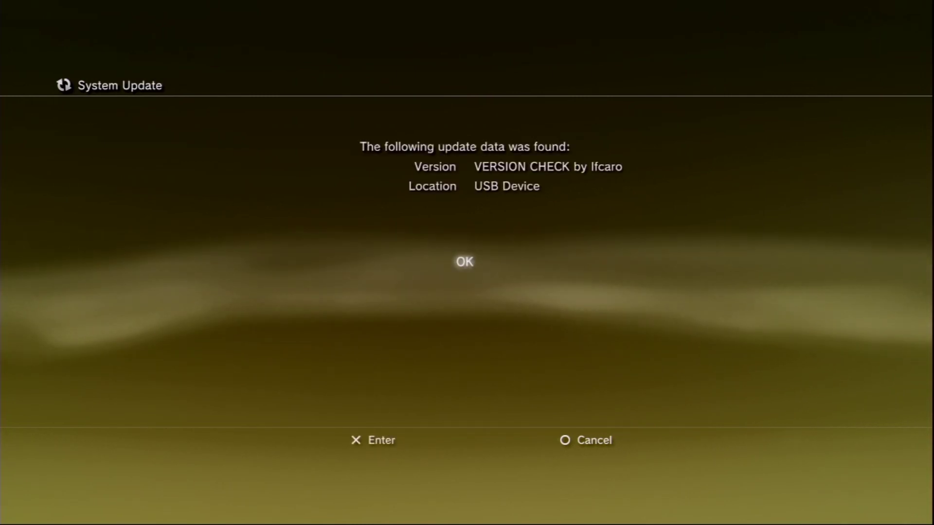
pyautogui.press('Return')
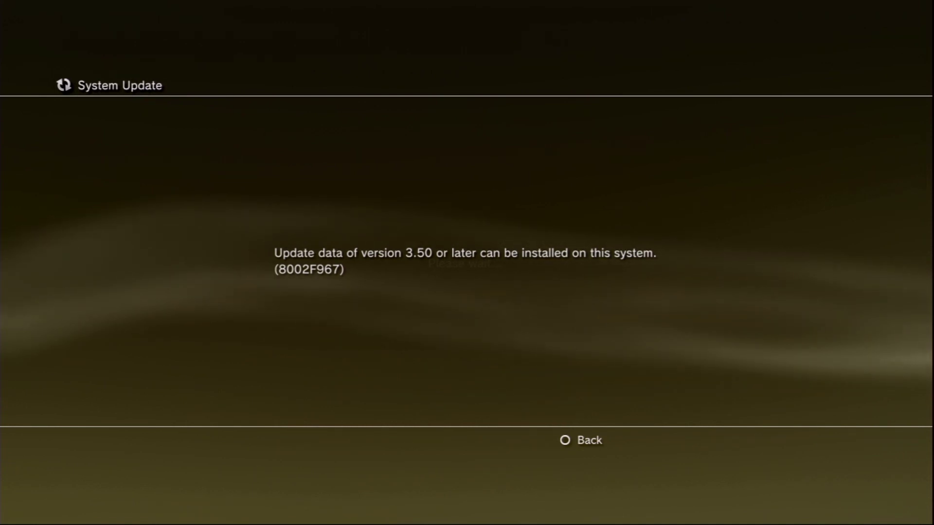
pyautogui.press('Escape')
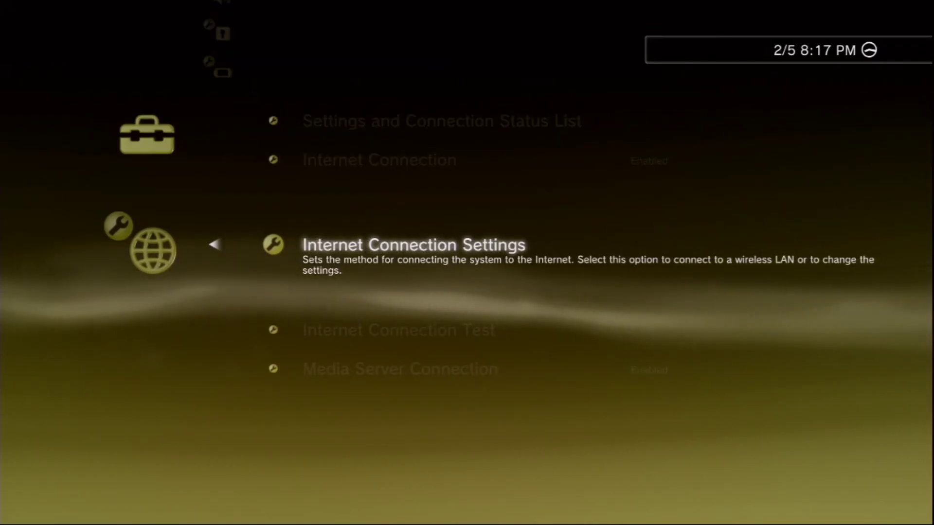
# Run the Internet Connection Test from the console's network settings and return to the Settings category
pyautogui.press('Up')
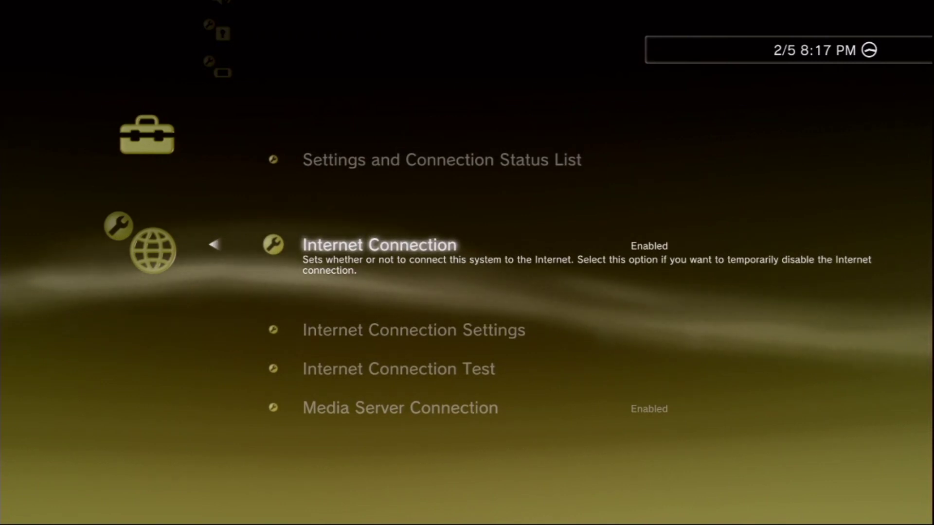
pyautogui.press('Down')
pyautogui.press('Down')
pyautogui.press('Return')
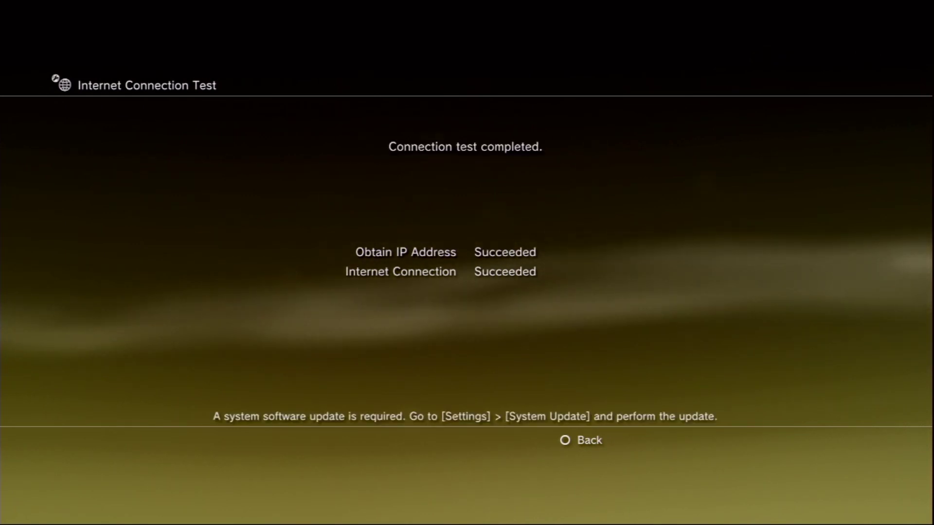
pyautogui.press('Escape')
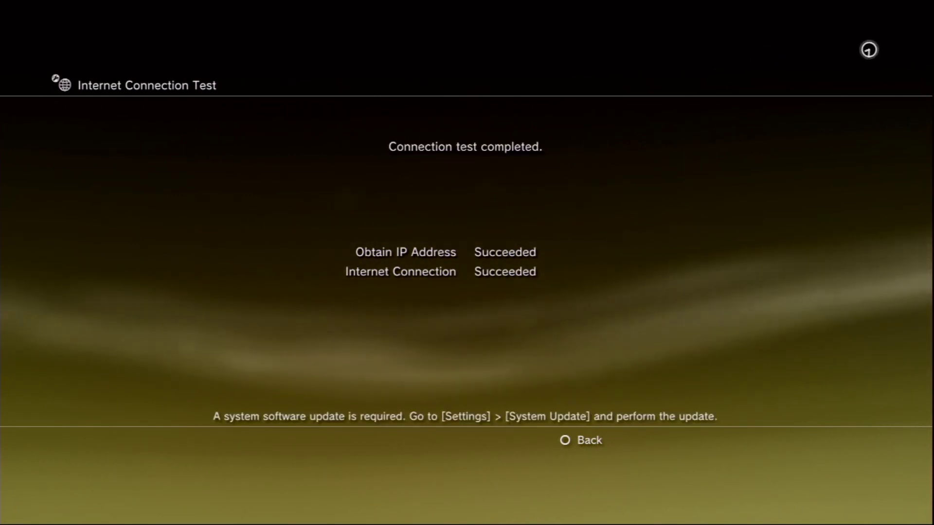
pyautogui.press('Up')
pyautogui.press('Up')
pyautogui.press('Escape')
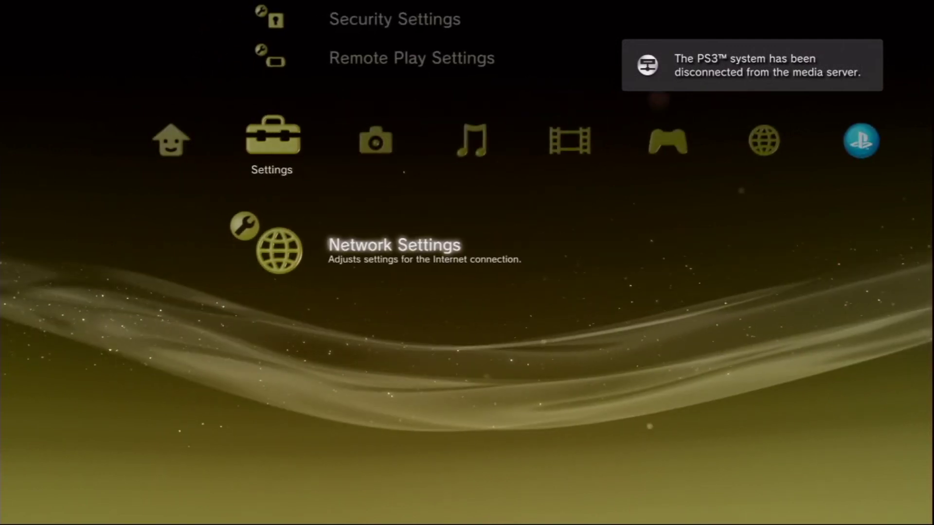
# Go back to the System Update entry at the start of the Settings list
pyautogui.press('Up')
pyautogui.press('Up')
pyautogui.press('Up')
pyautogui.press('Up')
pyautogui.press('Up')
pyautogui.press('Up')
pyautogui.press('Up')
pyautogui.press('Up')
pyautogui.press('Up')
pyautogui.press('Up')
pyautogui.press('Up')
pyautogui.press('Up')
pyautogui.press('Up')
pyautogui.press('Up')
pyautogui.press('Up')
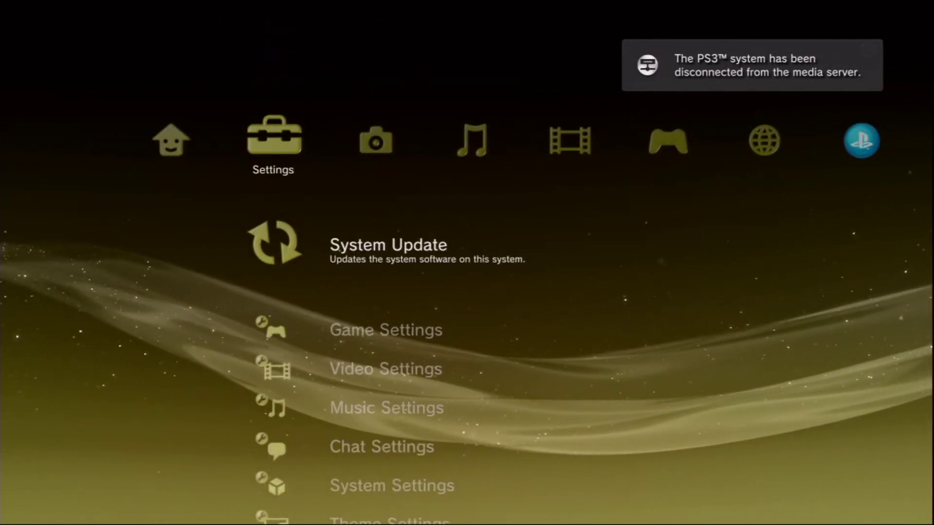
pyautogui.press('Return')
pyautogui.press('Return')
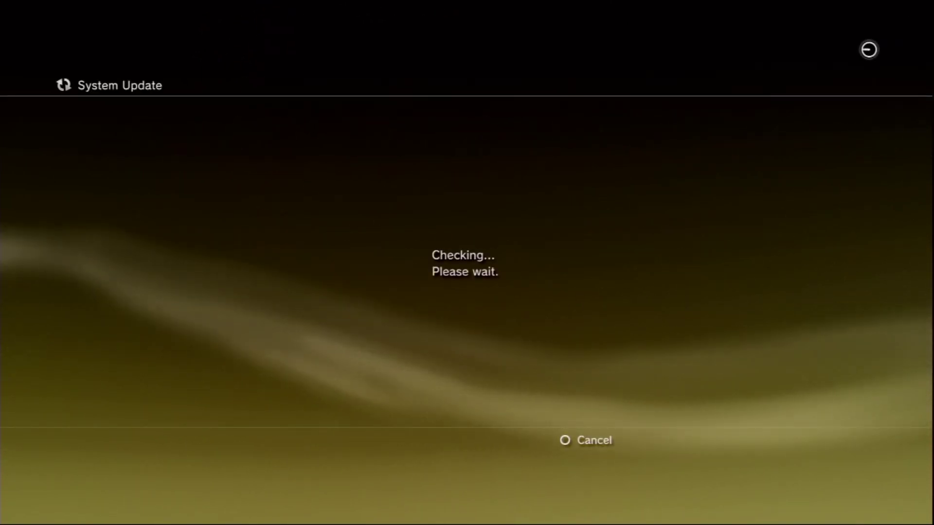
pyautogui.press('Return')
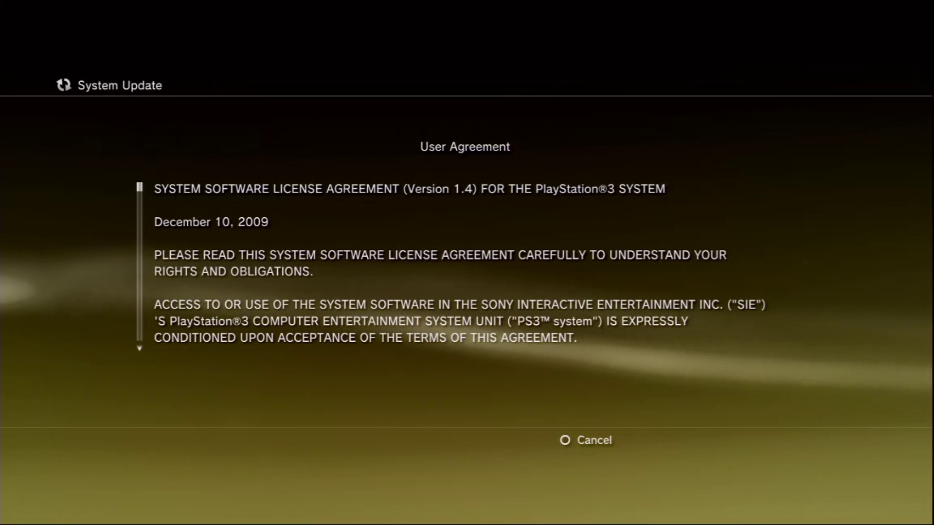
pyautogui.press('Right')
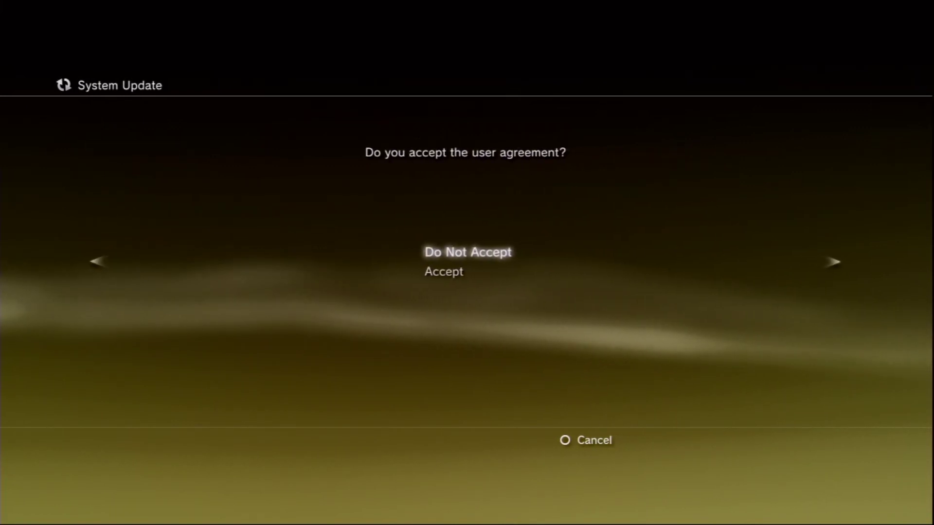
pyautogui.press('Return')
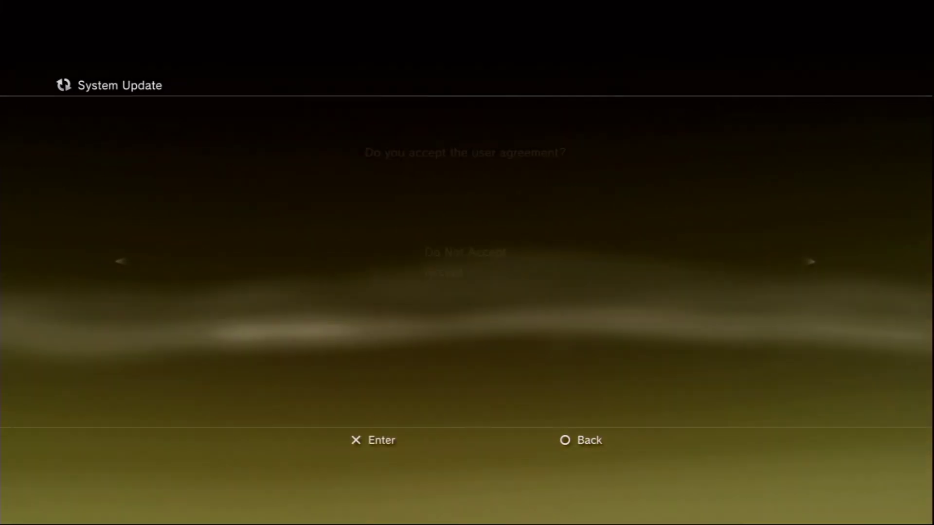
pyautogui.press('Left')
pyautogui.press('Return')
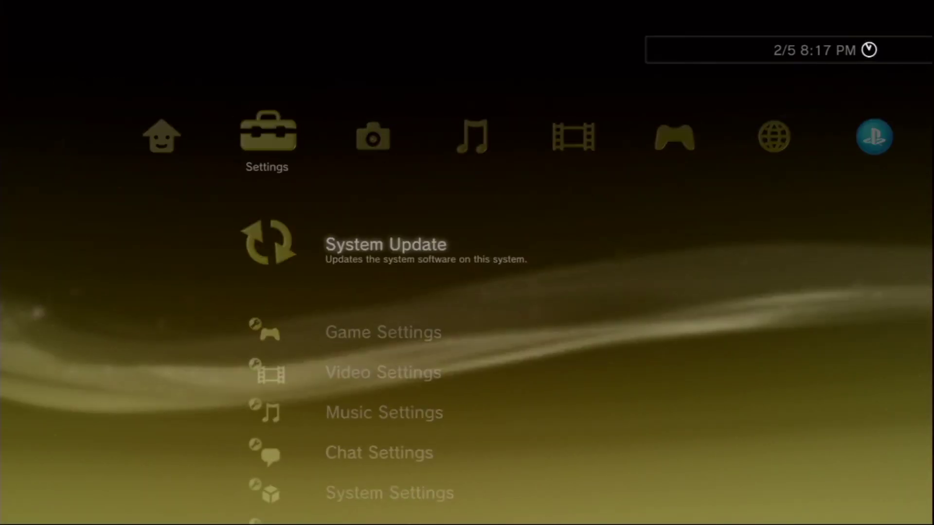
# Start a System Update via Internet to version 4.85, accepting the user agreement and leaving automatic power-off after the update disabled
pyautogui.press('Return')
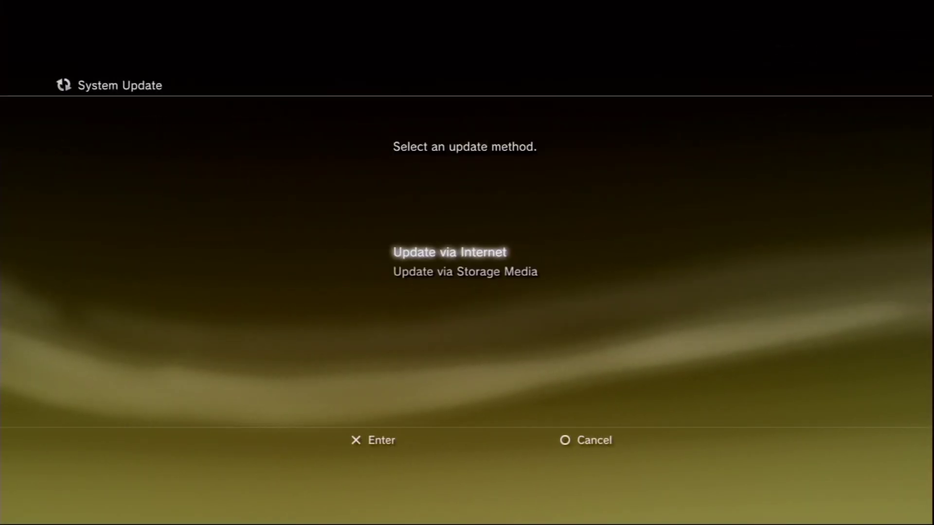
pyautogui.press('Return')
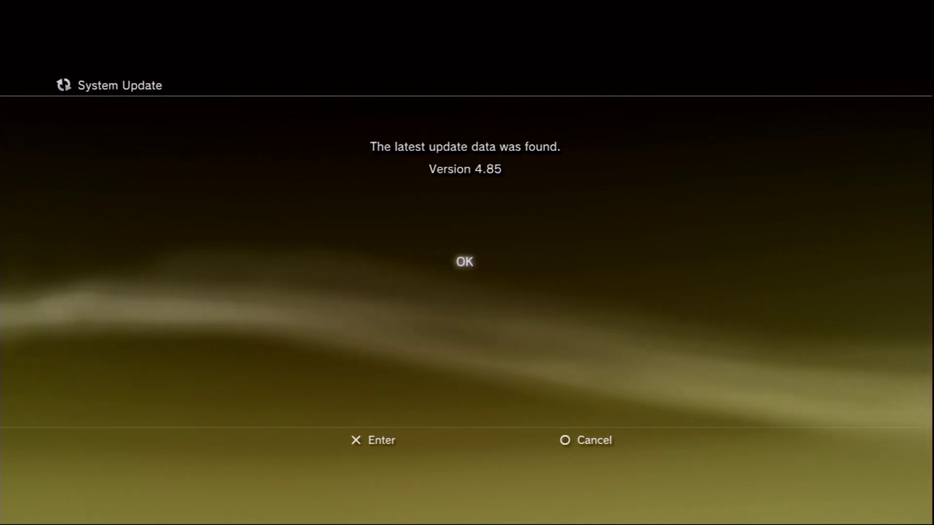
pyautogui.press('Return')
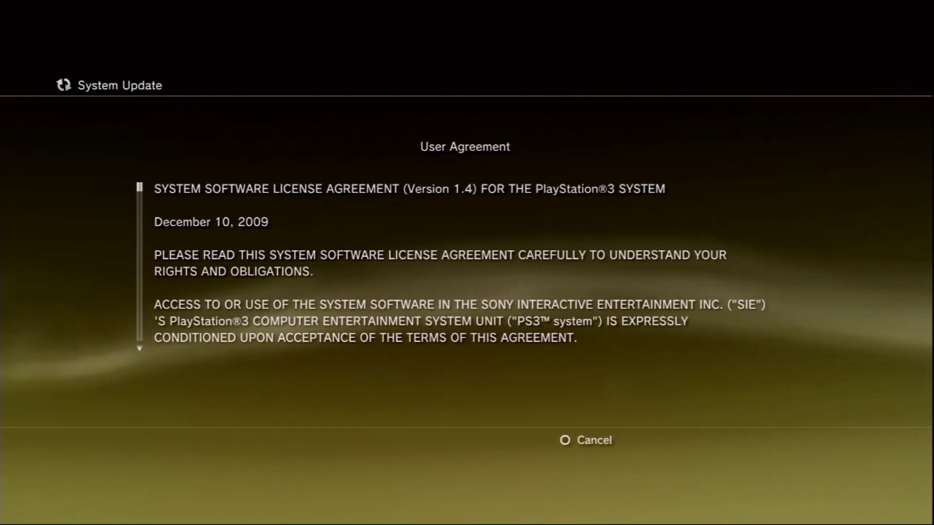
pyautogui.press('Right')
pyautogui.press('Down')
pyautogui.press('Return')
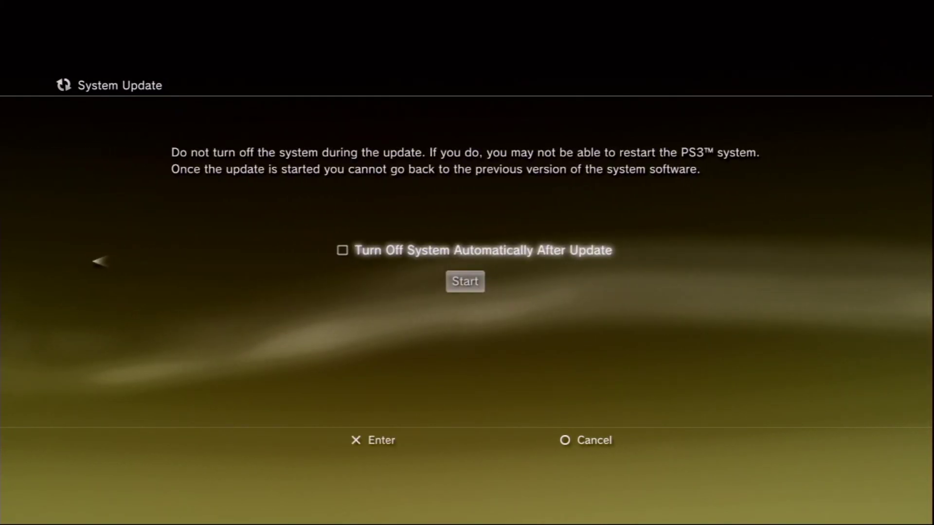
pyautogui.press('Down')
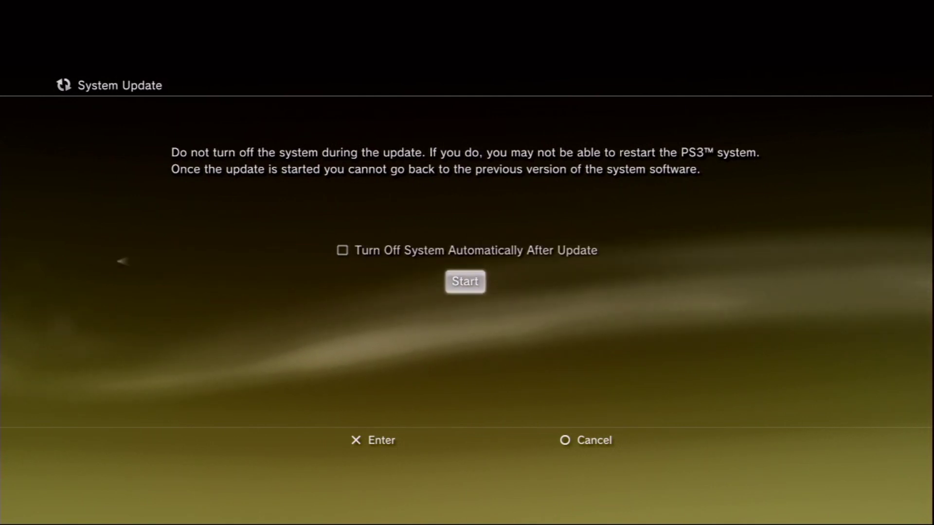
pyautogui.press('Return')
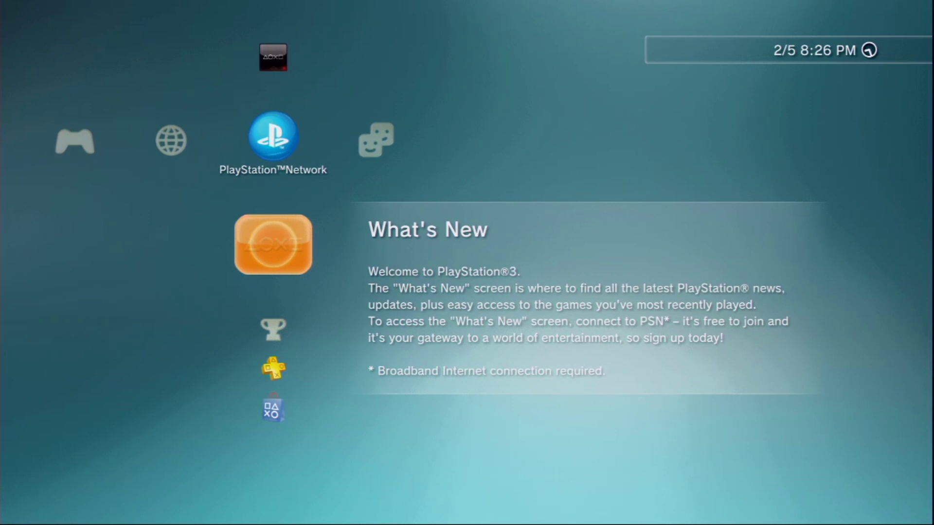
# Open System Settings in the console's Settings category
pyautogui.press('Left')
pyautogui.press('Left')
pyautogui.press('Left')
pyautogui.press('Left')
pyautogui.press('Left')
pyautogui.press('Left')
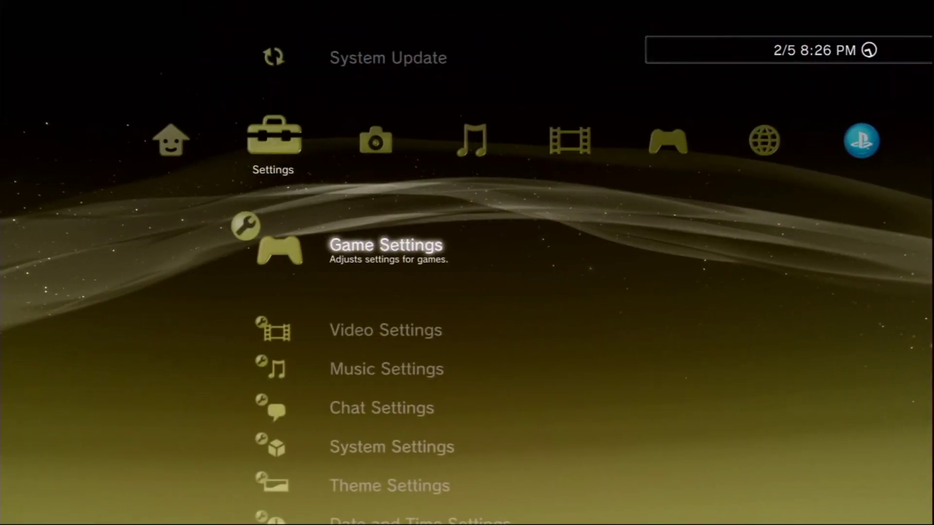
pyautogui.press('Down')
pyautogui.press('Down')
pyautogui.press('Down')
pyautogui.press('Down')
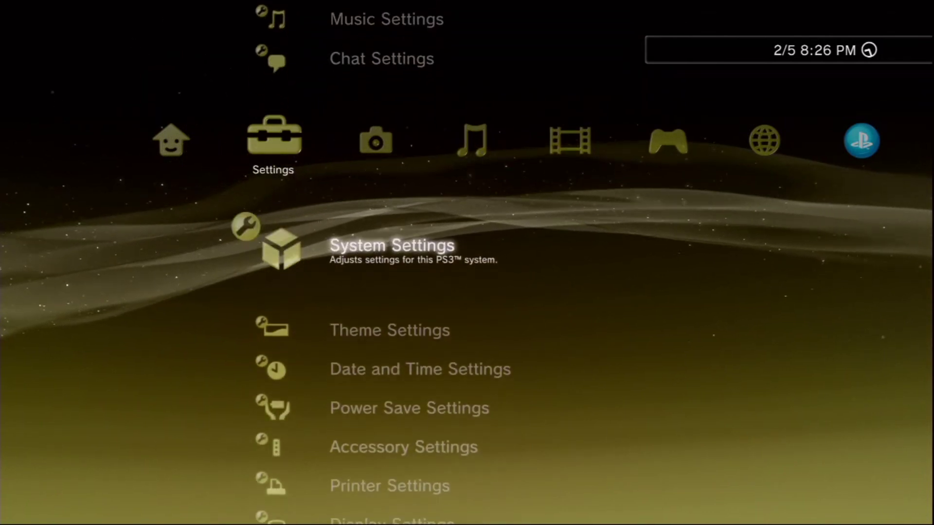
pyautogui.press('Return')
# Check the installed system software version in System Information and return to the Settings category
pyautogui.press('Down')
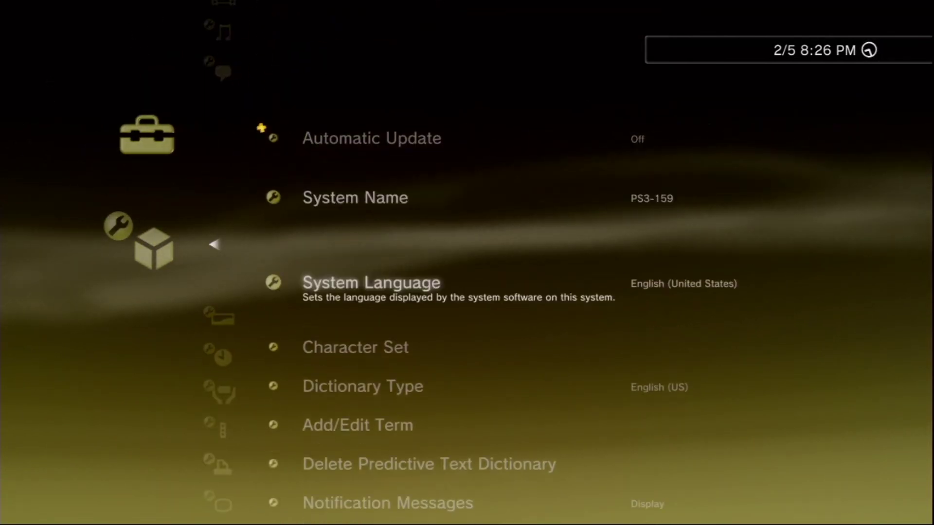
pyautogui.press('Down')
pyautogui.press('Down')
pyautogui.press('Down')
pyautogui.press('Down')
pyautogui.press('Down')
pyautogui.press('Down')
pyautogui.press('Down')
pyautogui.press('Down')
pyautogui.press('Down')
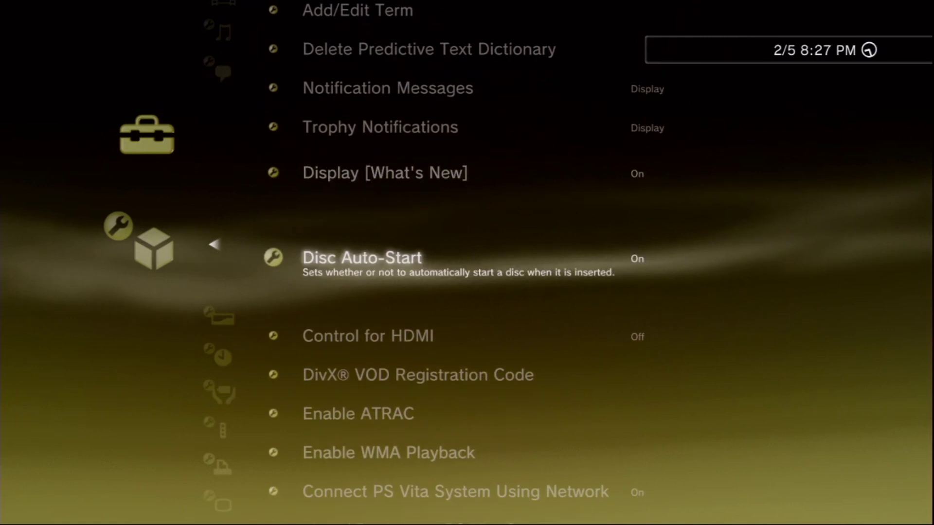
pyautogui.press('Down')
pyautogui.press('Down')
pyautogui.press('Down')
pyautogui.press('Down')
pyautogui.press('Down')
pyautogui.press('Down')
pyautogui.press('Down')
pyautogui.press('Down')
pyautogui.press('Down')
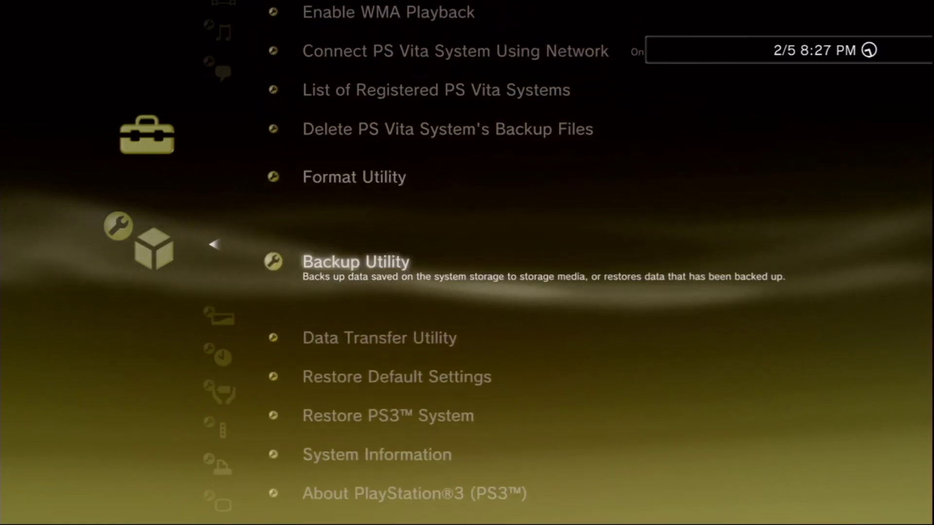
pyautogui.press('Down')
pyautogui.press('Down')
pyautogui.press('Down')
pyautogui.press('Down')
pyautogui.press('Return')
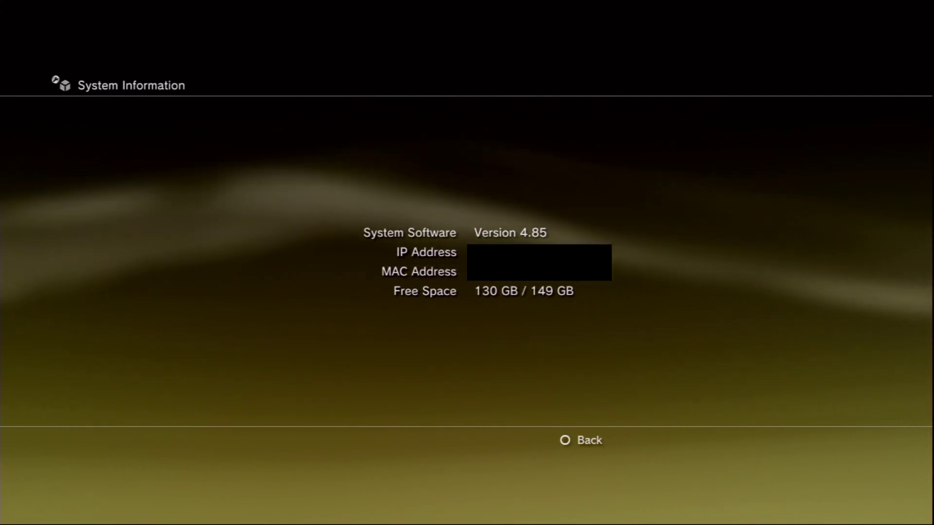
pyautogui.press('Escape')
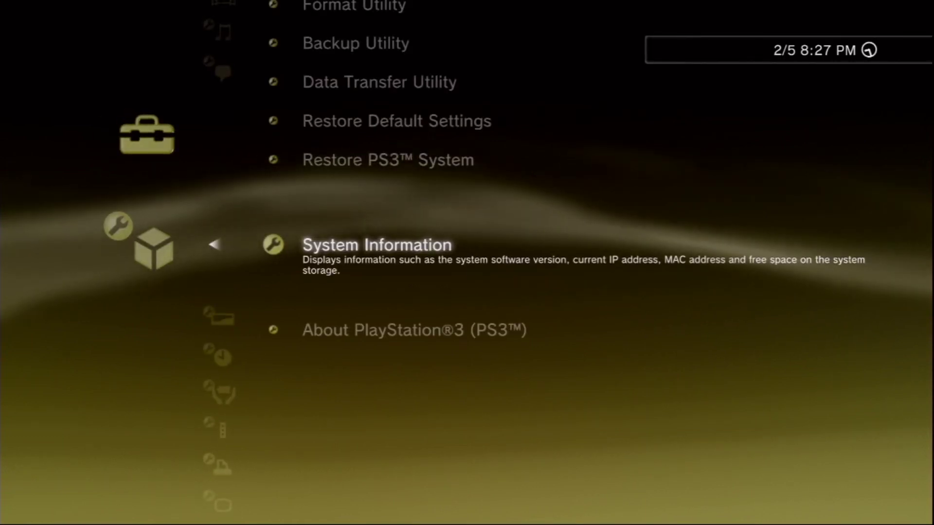
pyautogui.press('Escape')
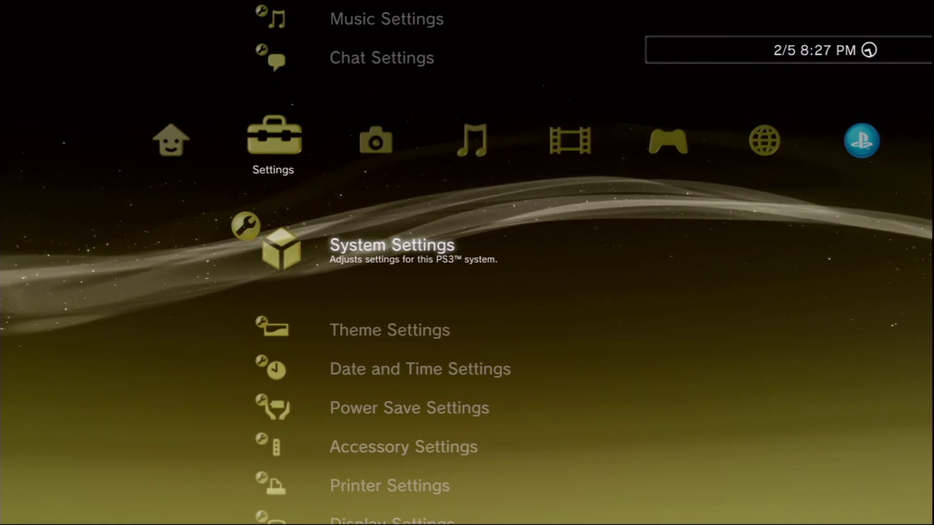
pyautogui.press('Left')
pyautogui.press('Right')
pyautogui.press('Left')
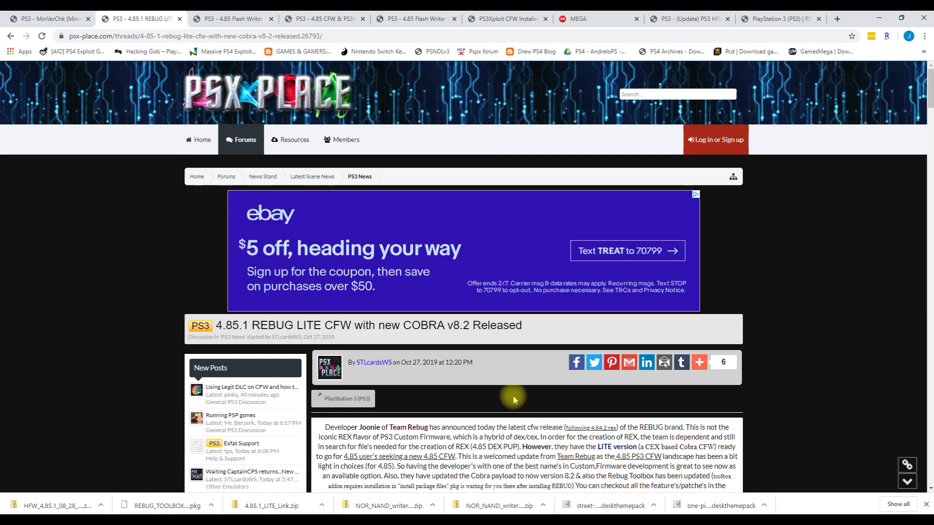
# Switch to the PC's browser and look through the 4.85.1 REBUG LITE CFW thread and the 4.85 Flash Writer thread's additional downloads
pyautogui.scroll(-2, 513, 397)
pyautogui.scroll(-7, 513, 395)
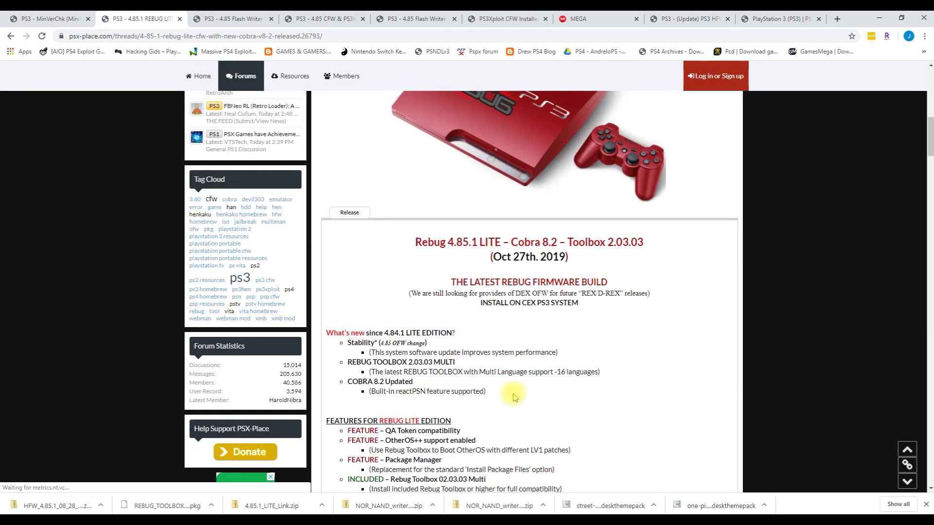
pyautogui.scroll(-15, 516, 391)
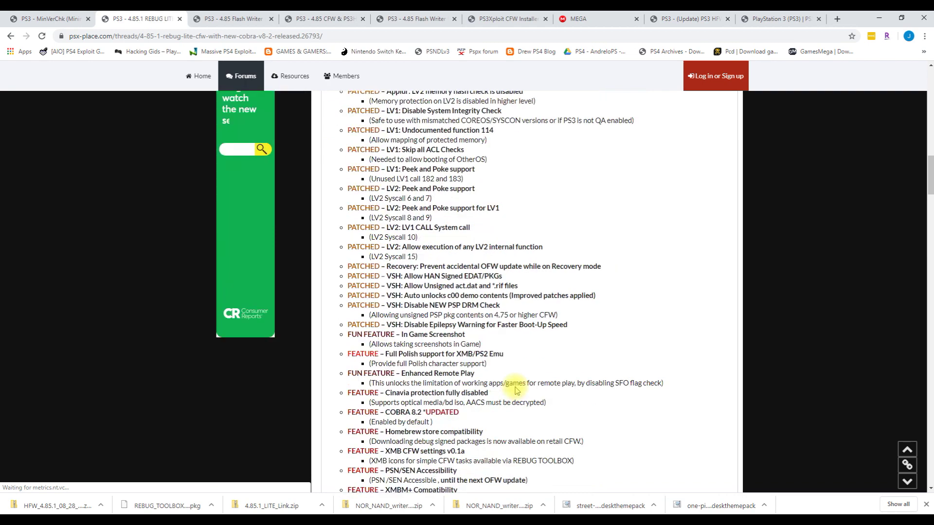
pyautogui.scroll(12, 516, 388)
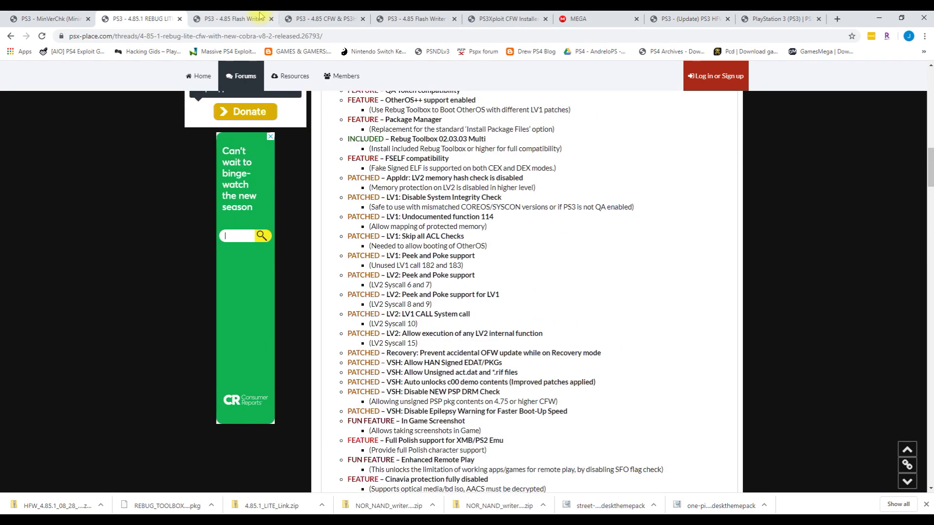
pyautogui.click(240, 22)
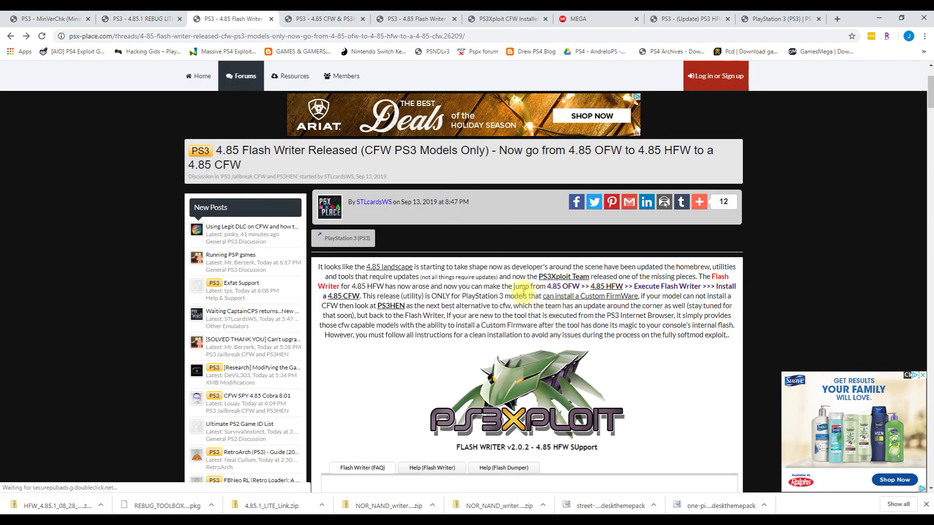
pyautogui.scroll(-6, 510, 298)
pyautogui.scroll(-20, 511, 298)
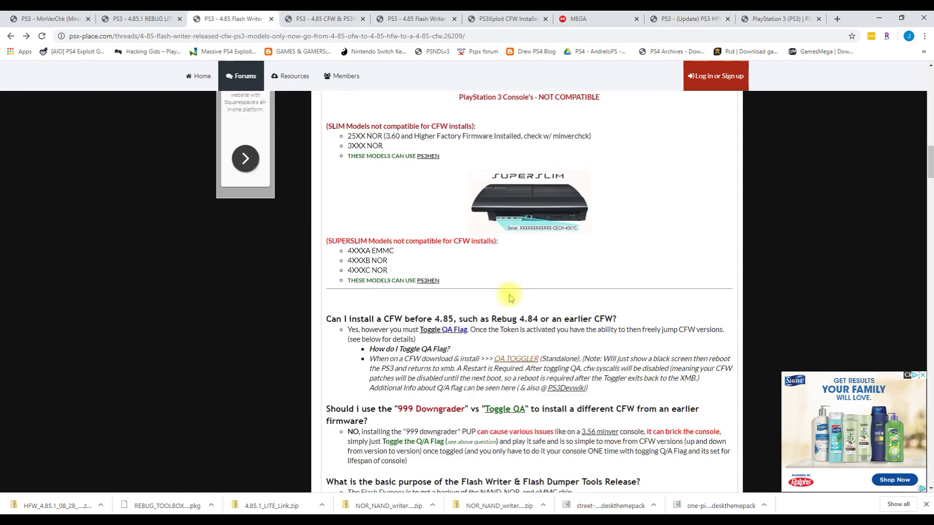
pyautogui.scroll(-5, 508, 298)
pyautogui.scroll(6, 508, 298)
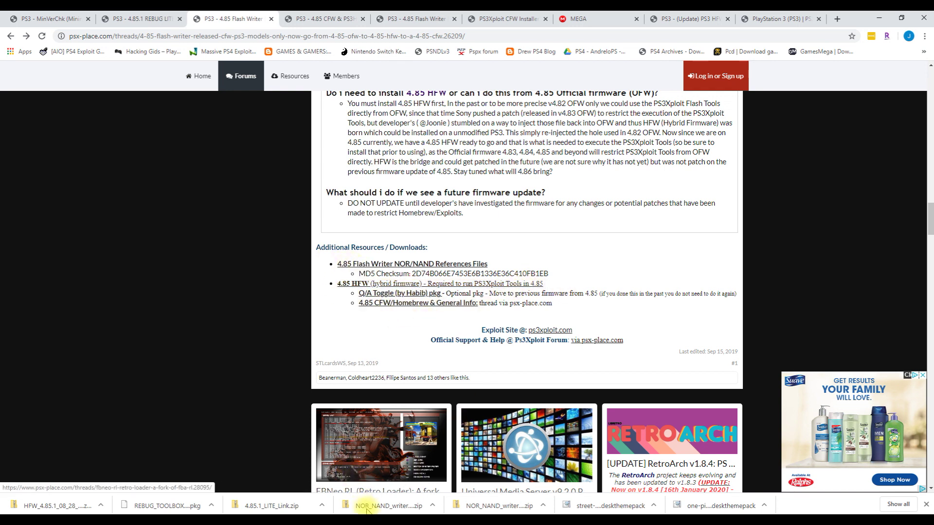
# Extract HFW_4.85.1_08_28_2019.zip from the Downloads folder into its own HFW_4.85.1_08_28_2019 folder
pyautogui.click(273, 509)
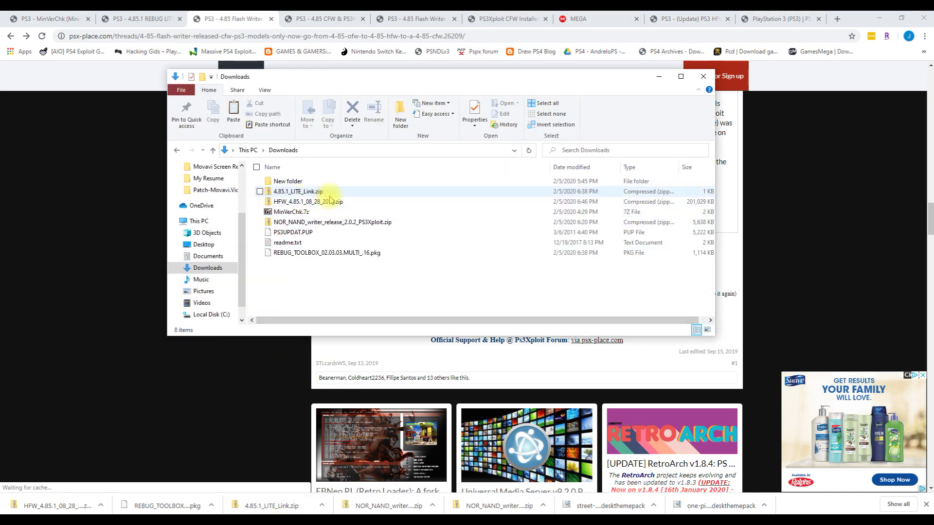
pyautogui.doubleClick(300, 201)
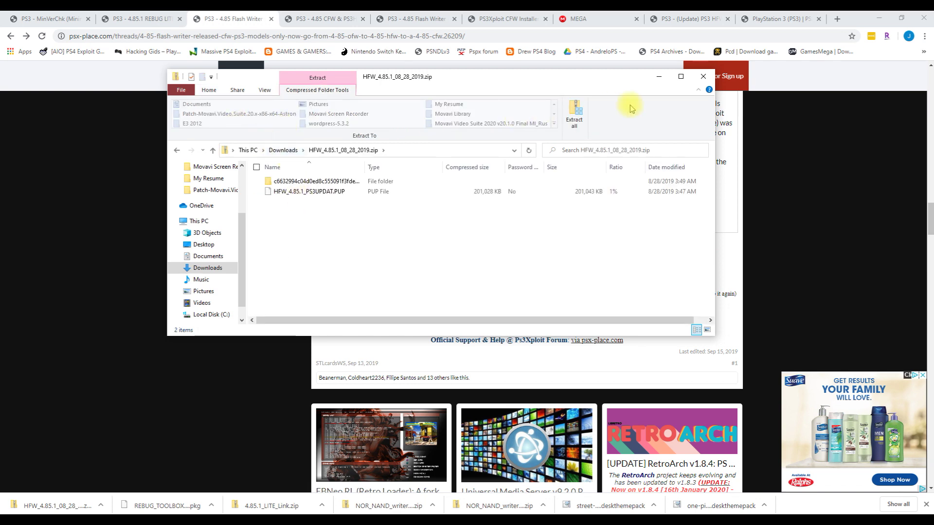
pyautogui.click(574, 113)
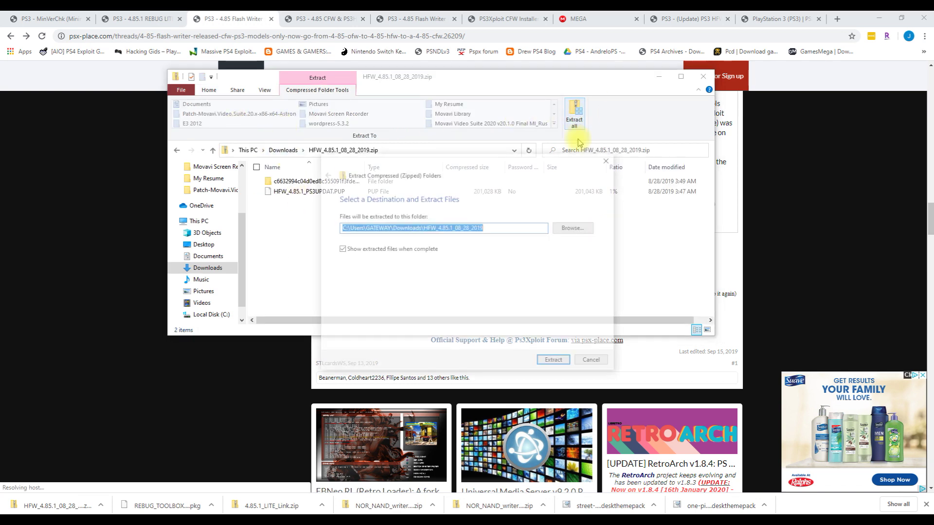
pyautogui.click(551, 362)
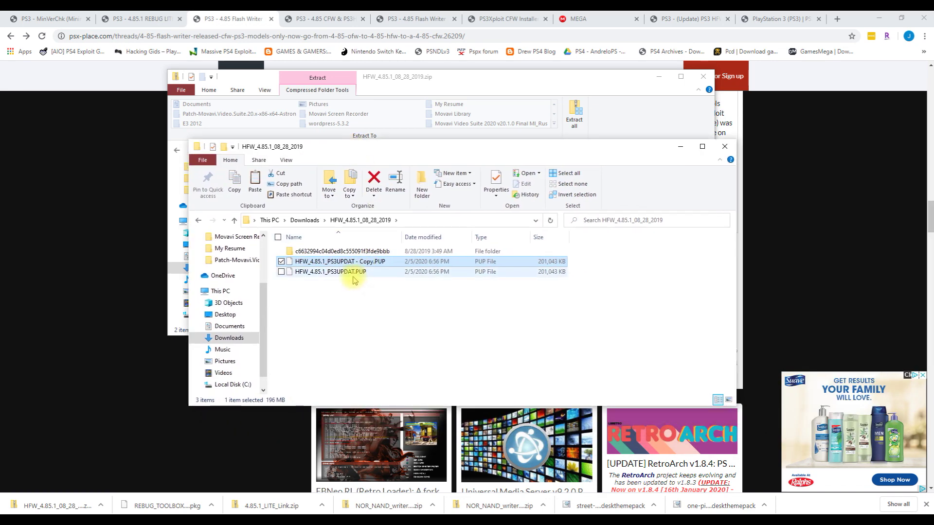
# Rename the extracted HFW_4.85.1_PS3UPDAT.PUP as PS3UPDAT.PUP, leaving the backup copy under its original name
pyautogui.click(344, 275)
pyautogui.click(325, 273)
pyautogui.moveTo(326, 273); pyautogui.dragTo(226, 285)
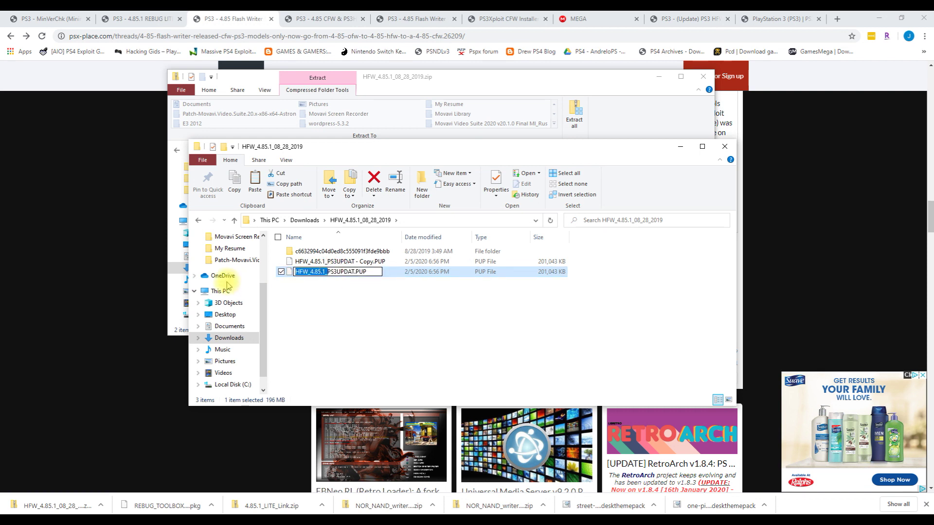
pyautogui.press('BackSpace')
pyautogui.click(293, 308)
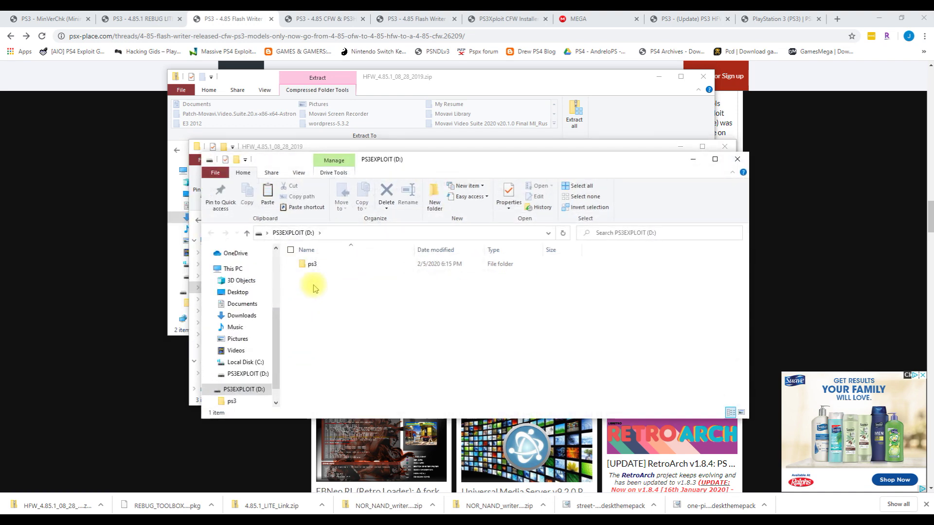
# Copy the renamed PS3UPDAT.PUP into ps3\update on PS3EXPLOIT (D:), replacing the existing file
pyautogui.moveTo(428, 156); pyautogui.dragTo(672, 181)
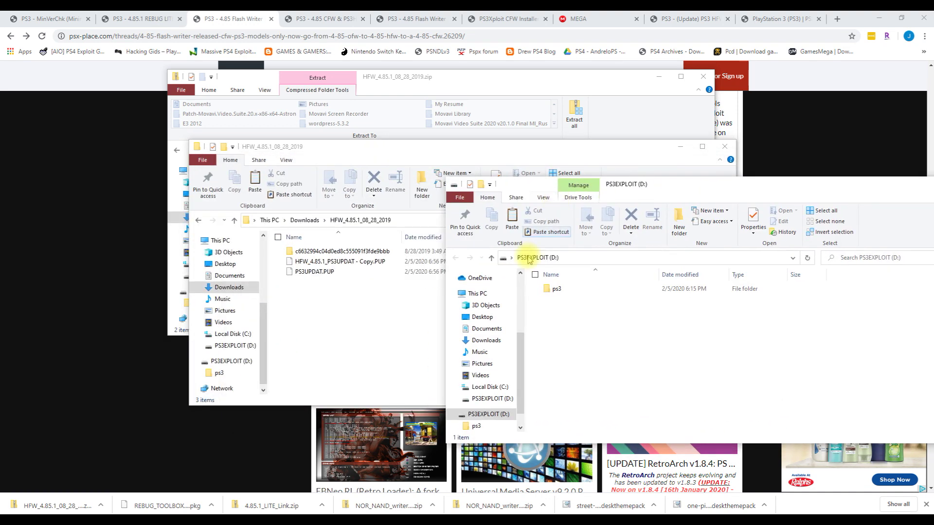
pyautogui.doubleClick(557, 288)
pyautogui.doubleClick(559, 289)
pyautogui.moveTo(316, 271); pyautogui.dragTo(633, 357)
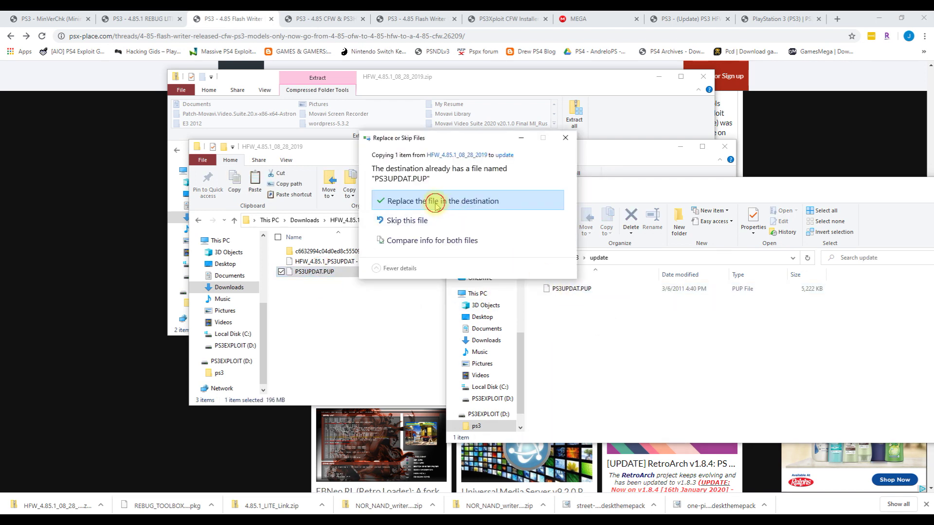
pyautogui.click(436, 203)
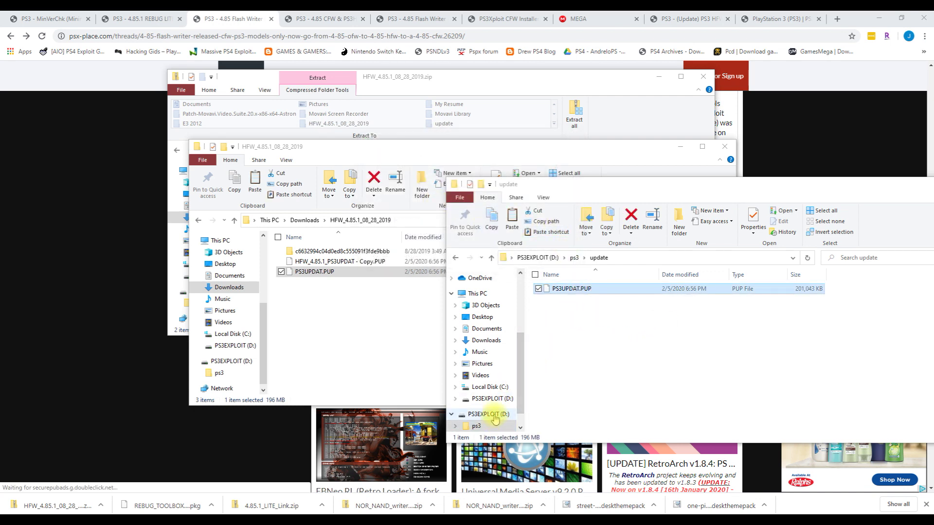
# Eject the PS3EXPLOIT (D:) drive, continuing even though it is in use, and go back to the Downloads folder
pyautogui.rightClick(495, 417)
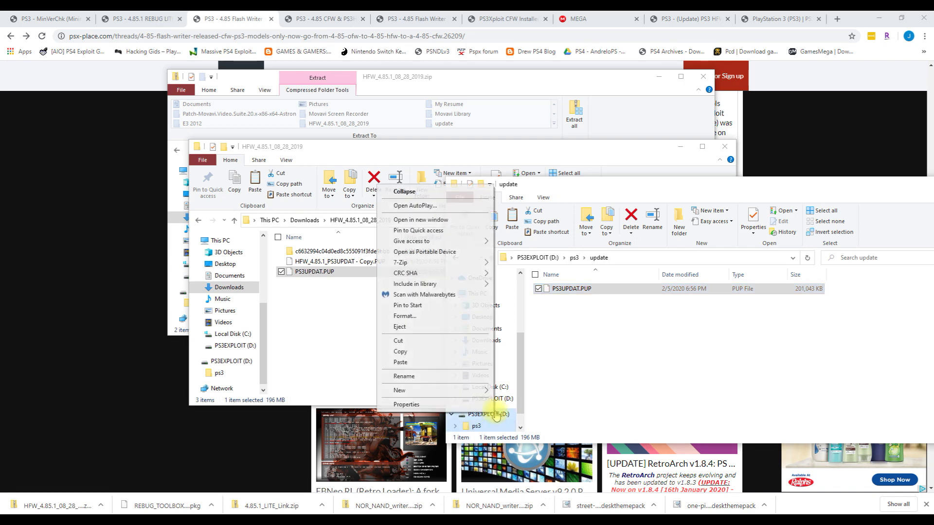
pyautogui.click(433, 326)
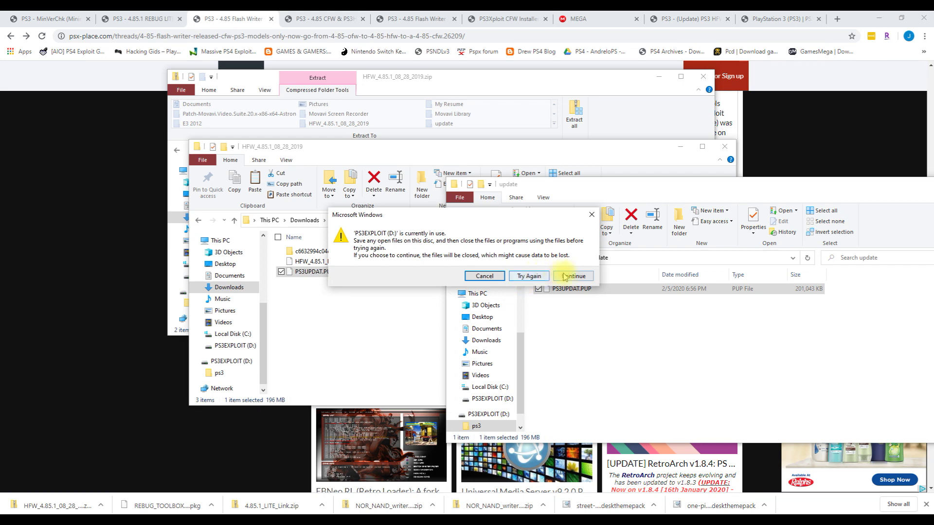
pyautogui.click(573, 276)
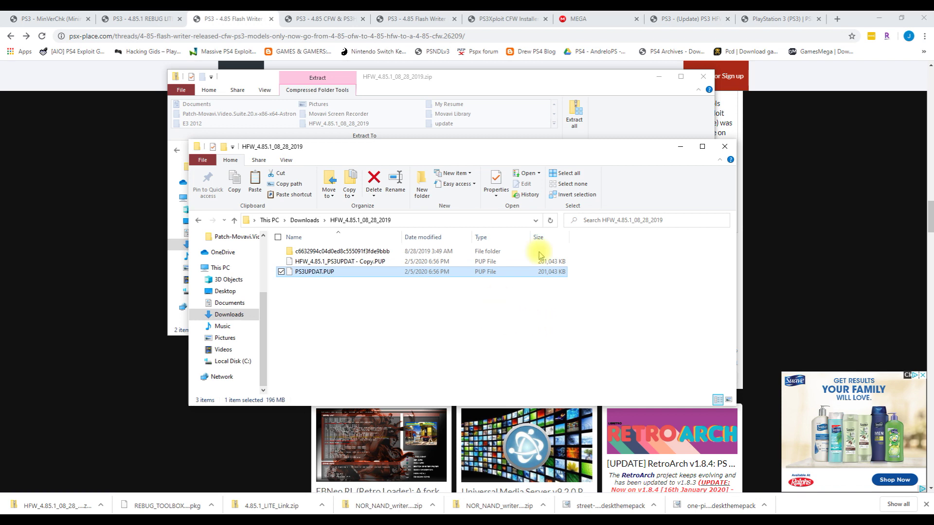
pyautogui.click(303, 219)
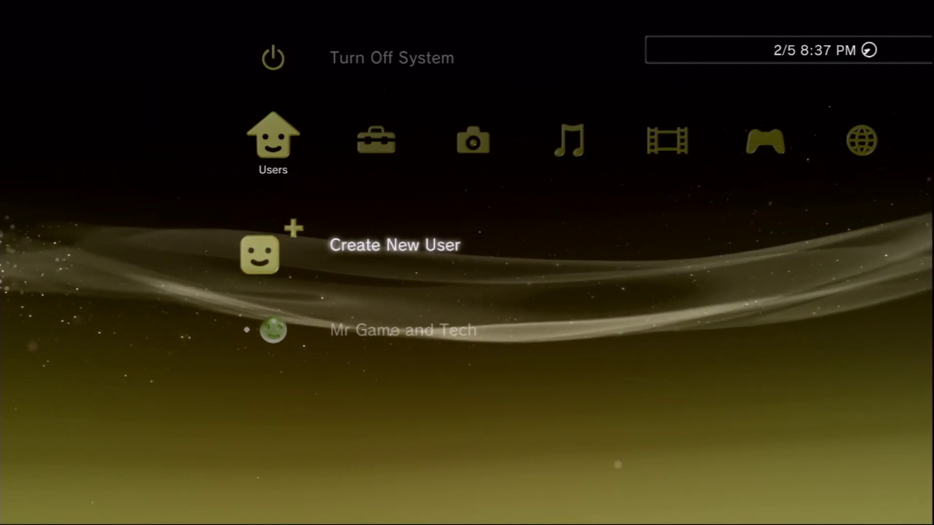
# Open System Update in Settings, choose Update via Storage Media and confirm the 4.85.1 HFW update data on the USB device
pyautogui.press('Right')
pyautogui.press('Right')
pyautogui.press('Right')
pyautogui.press('Right')
pyautogui.press('Left')
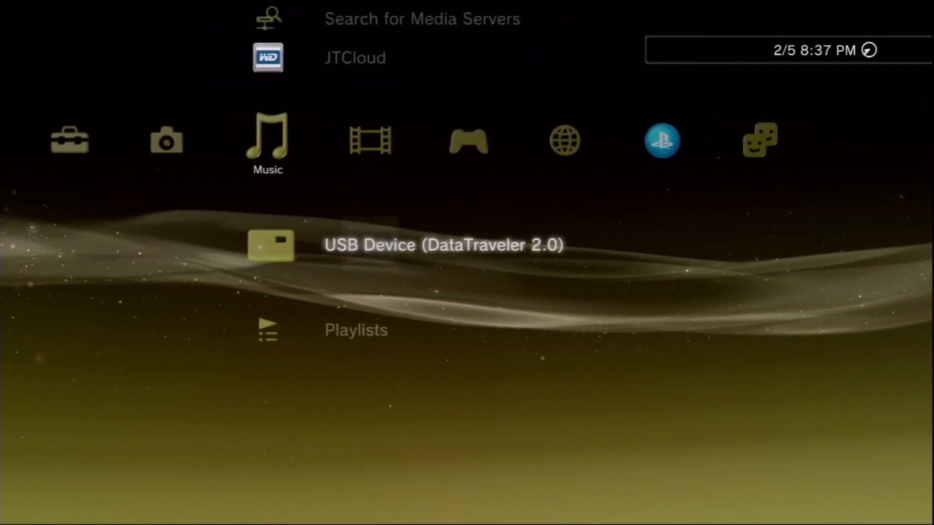
pyautogui.press('Return')
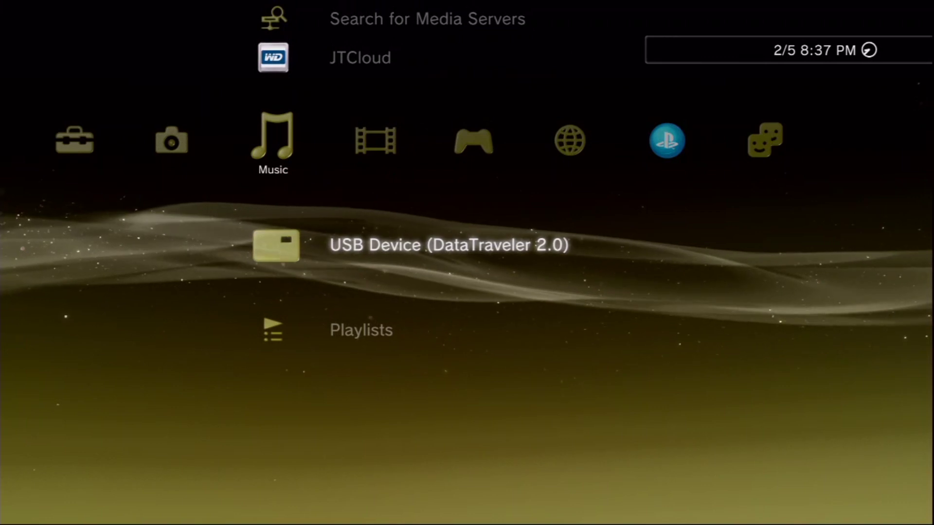
pyautogui.press('Left')
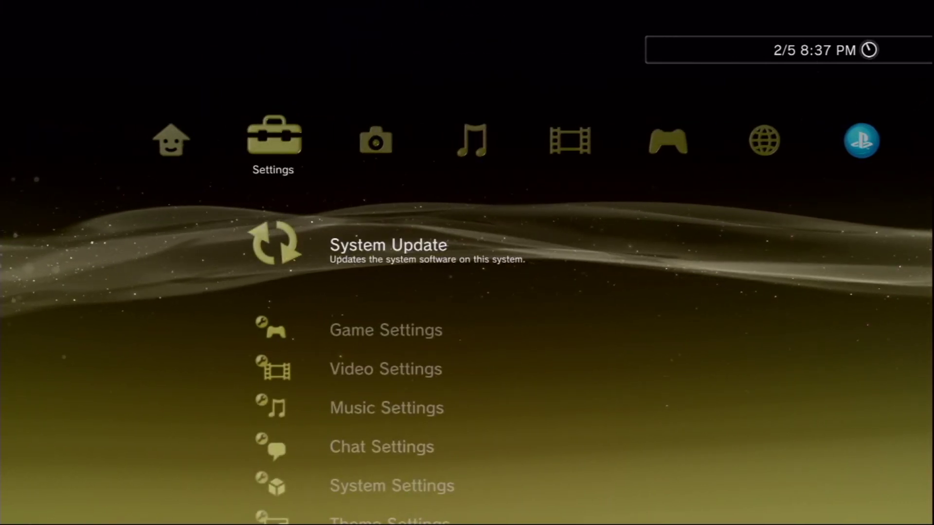
pyautogui.press('Return')
pyautogui.press('Down')
pyautogui.press('Return')
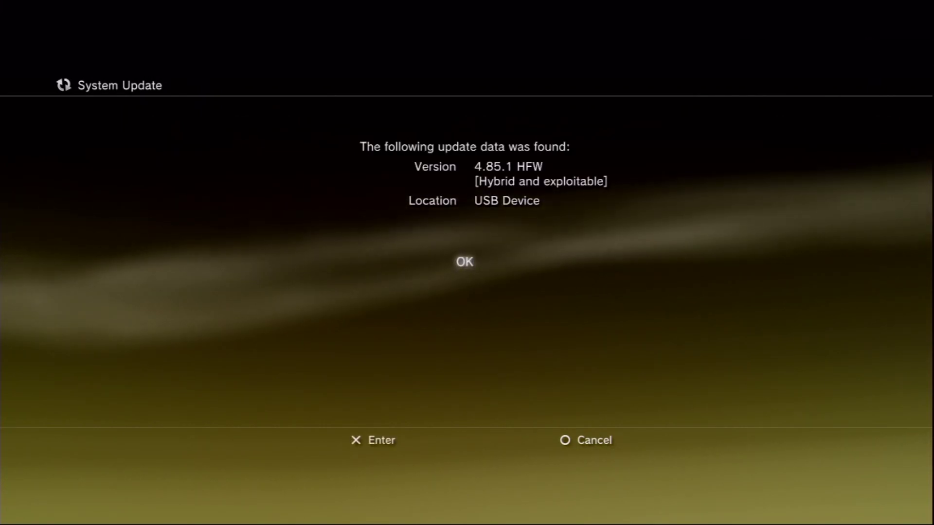
pyautogui.press('Return')
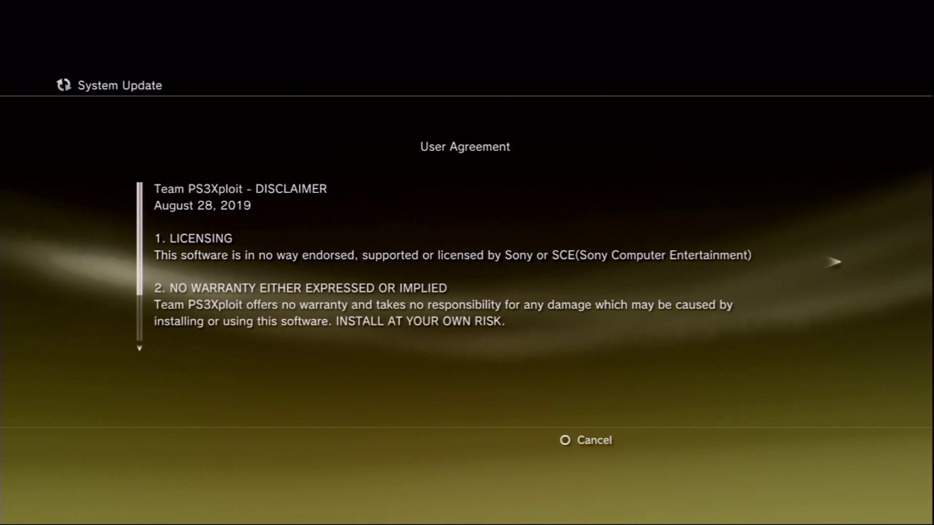
# Read through the PS3Xploit user agreement, accept it and start the 4.85.1 HFW update
pyautogui.press('Down')
pyautogui.press('Down')
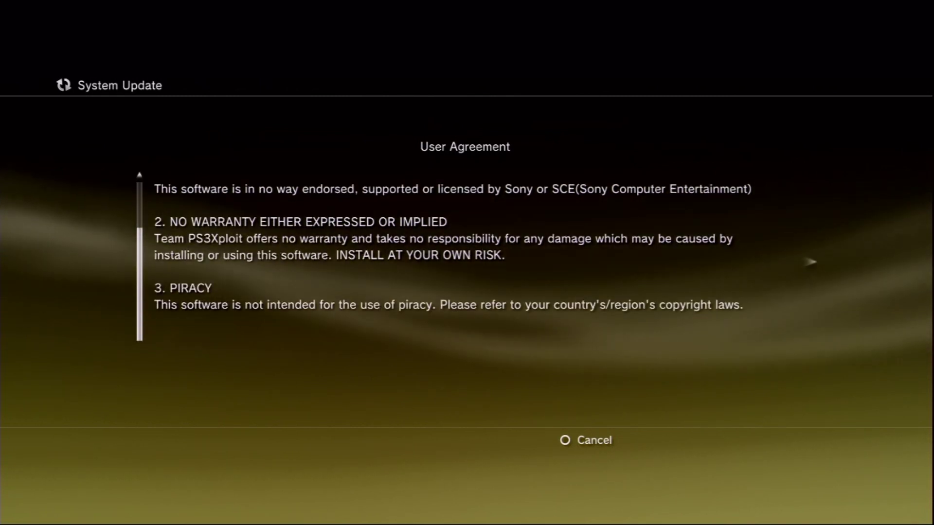
pyautogui.press('Right')
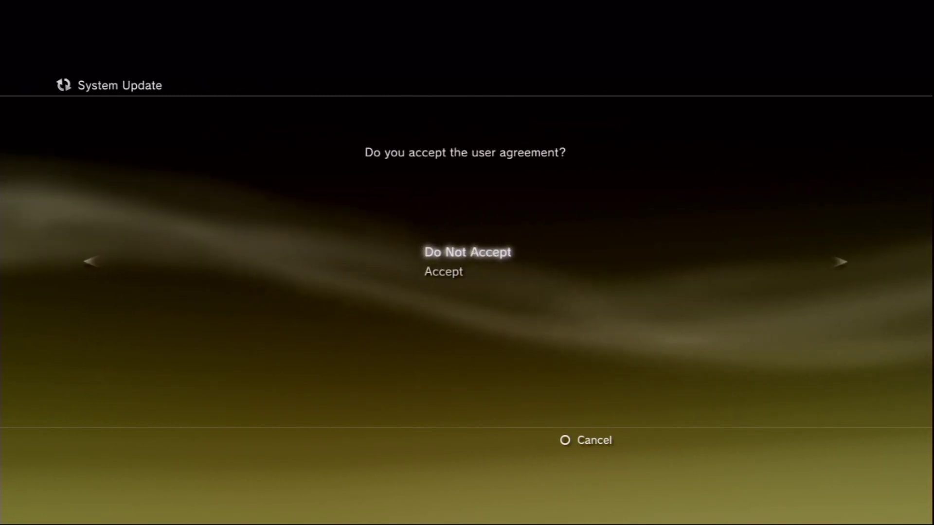
pyautogui.press('Return')
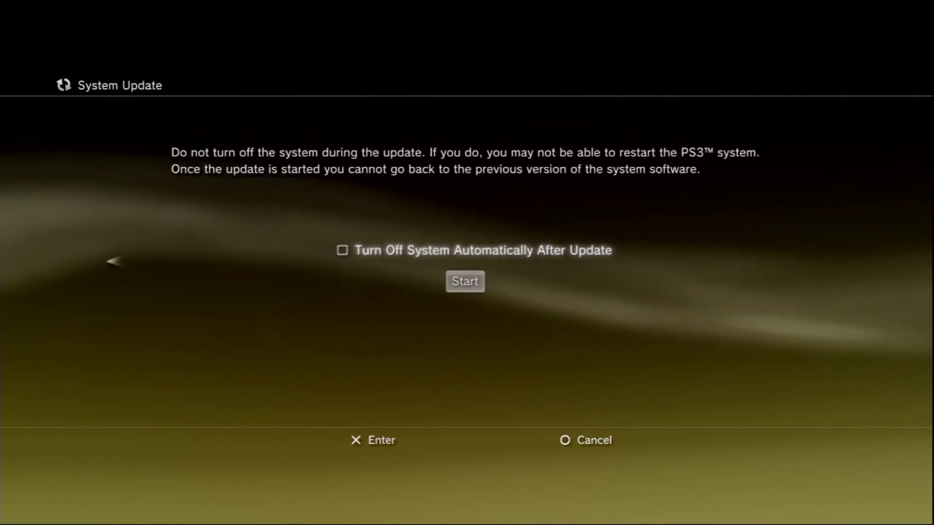
pyautogui.press('Return')
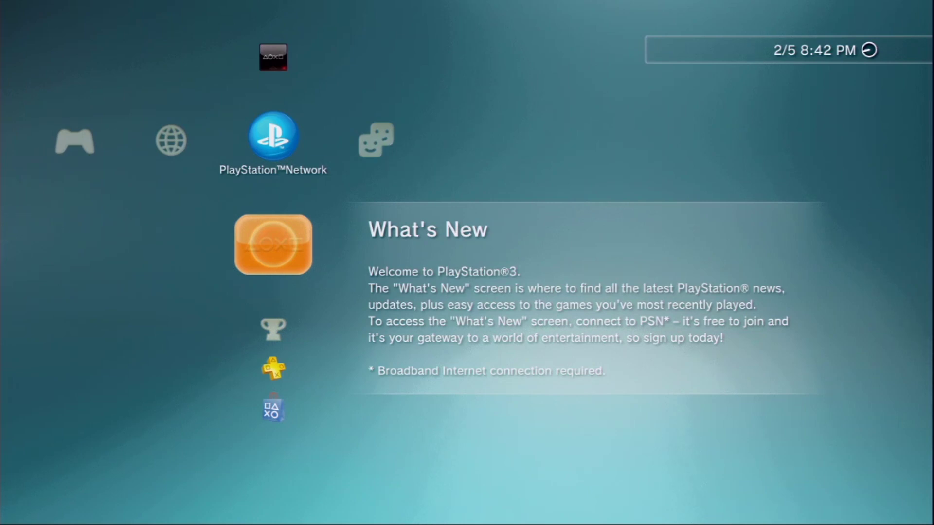
# Open System Settings in the Settings category
pyautogui.press('Left')
pyautogui.press('Left')
pyautogui.press('Left')
pyautogui.press('Left')
pyautogui.press('Left')
pyautogui.press('Left')
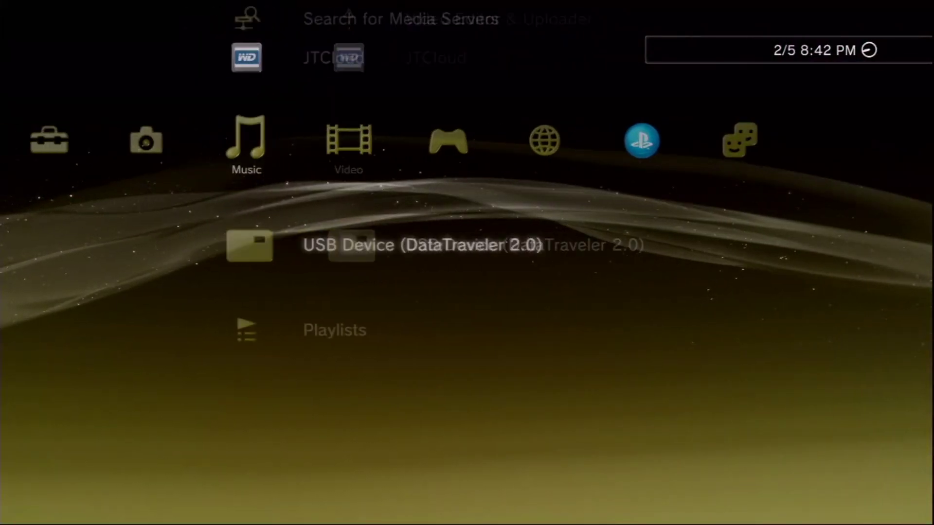
pyautogui.press('Left')
pyautogui.press('Right')
pyautogui.press('Down')
pyautogui.press('Down')
pyautogui.press('Down')
pyautogui.press('Down')
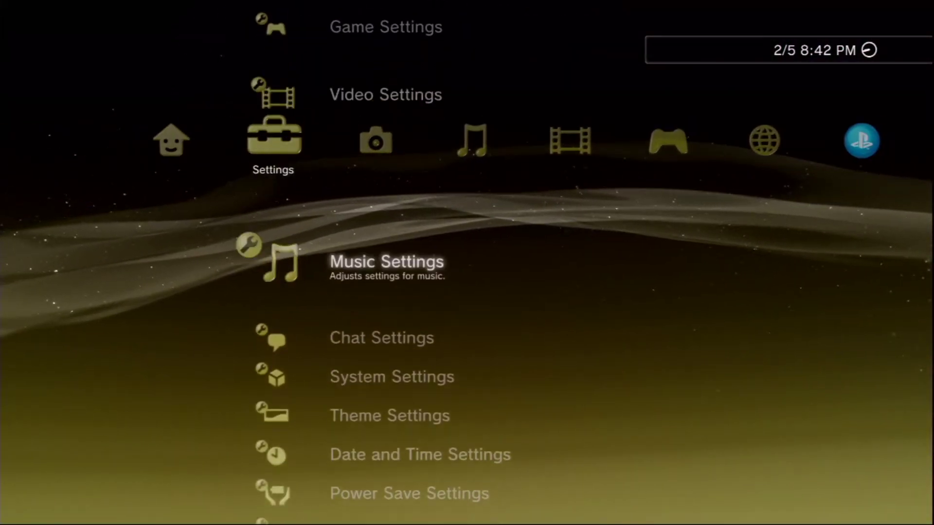
pyautogui.press('Return')
# Check the system software version in System Information, and return to the Settings list
pyautogui.press('Down')
pyautogui.press('Down')
pyautogui.press('Down')
pyautogui.press('Down')
pyautogui.press('Down')
pyautogui.press('Down')
pyautogui.press('Down')
pyautogui.press('Down')
pyautogui.press('Down')
pyautogui.press('Down')
pyautogui.press('Down')
pyautogui.press('Down')
pyautogui.press('Down')
pyautogui.press('Down')
pyautogui.press('Down')
pyautogui.press('Down')
pyautogui.press('Down')
pyautogui.press('Down')
pyautogui.press('Down')
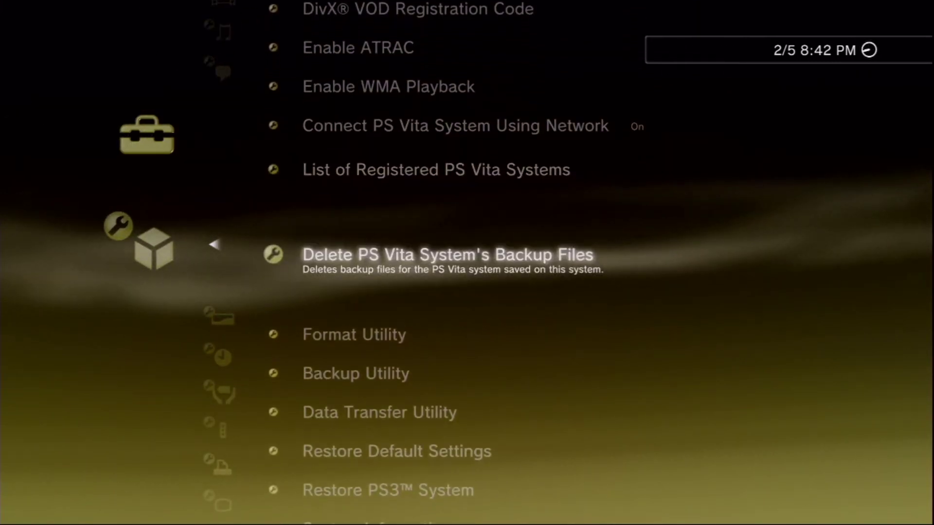
pyautogui.press('Down')
pyautogui.press('Down')
pyautogui.press('Down')
pyautogui.press('Down')
pyautogui.press('Down')
pyautogui.press('Up')
pyautogui.press('Return')
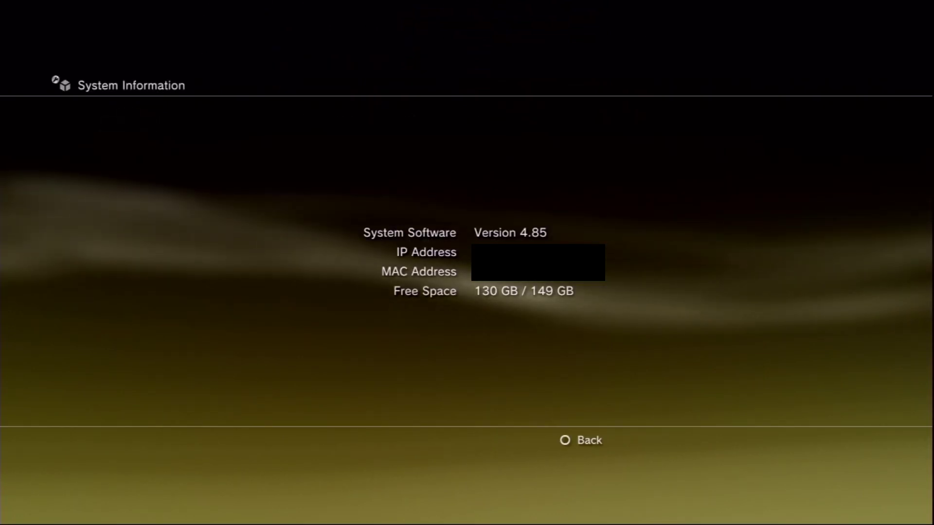
pyautogui.press('Escape')
pyautogui.press('Escape')
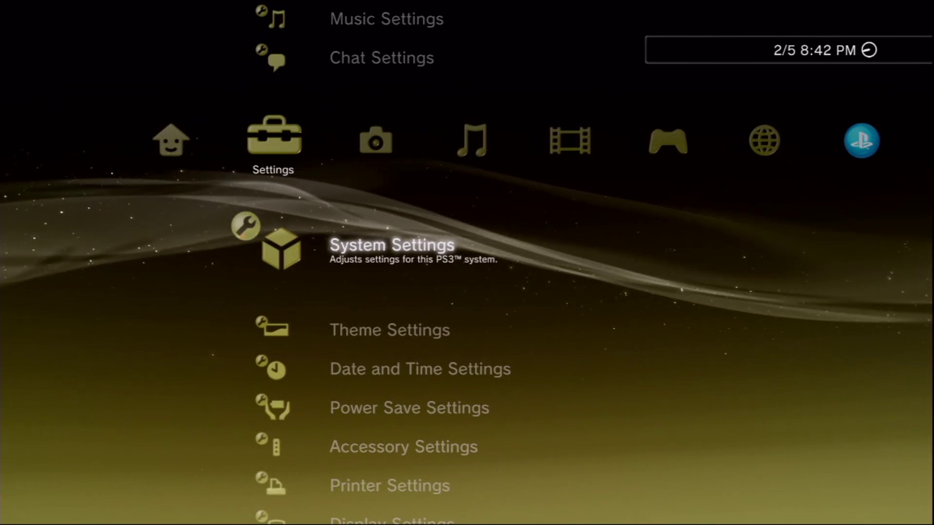
# Run System Update again via Storage Media and install the 4.85.1 HFW from the USB device a second time
pyautogui.press('Up')
pyautogui.press('Up')
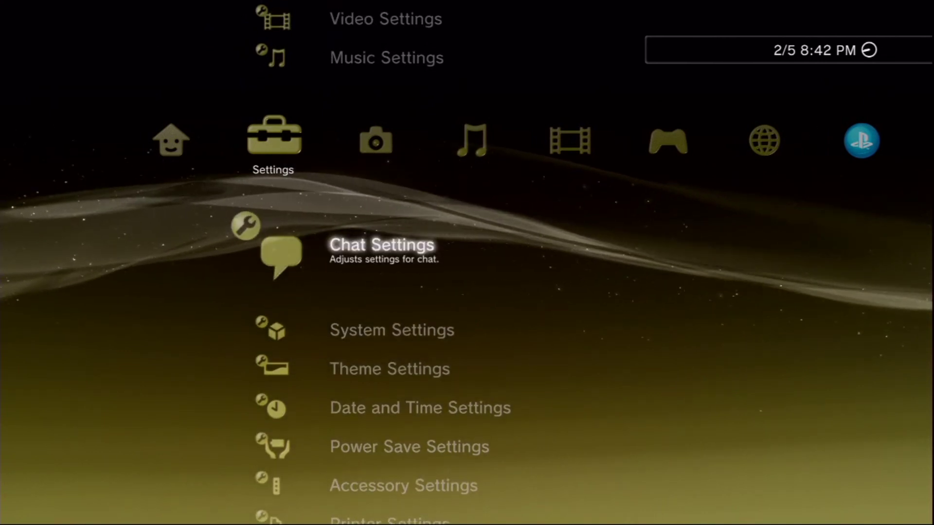
pyautogui.press('Left')
pyautogui.press('Up')
pyautogui.press('Right')
pyautogui.press('Left')
pyautogui.press('Down')
pyautogui.press('Right')
pyautogui.press('Up')
pyautogui.press('Up')
pyautogui.press('Up')
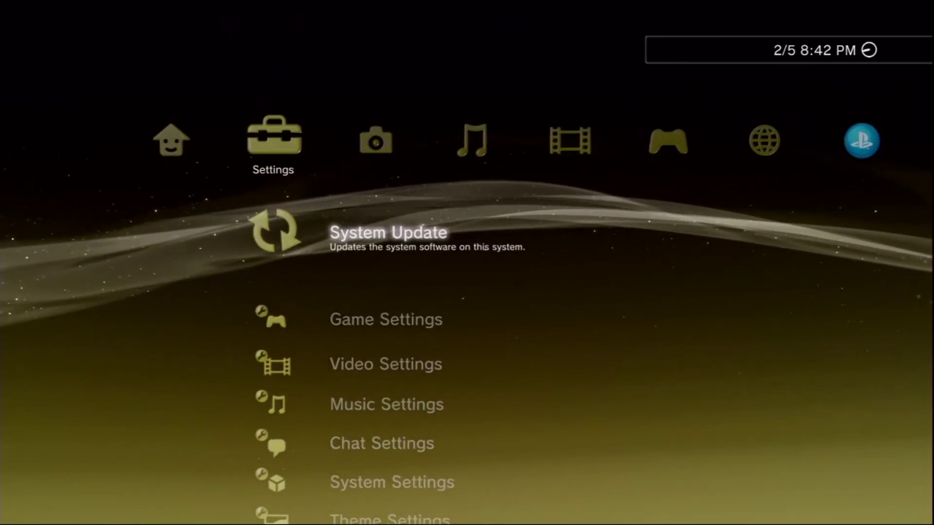
pyautogui.press('Return')
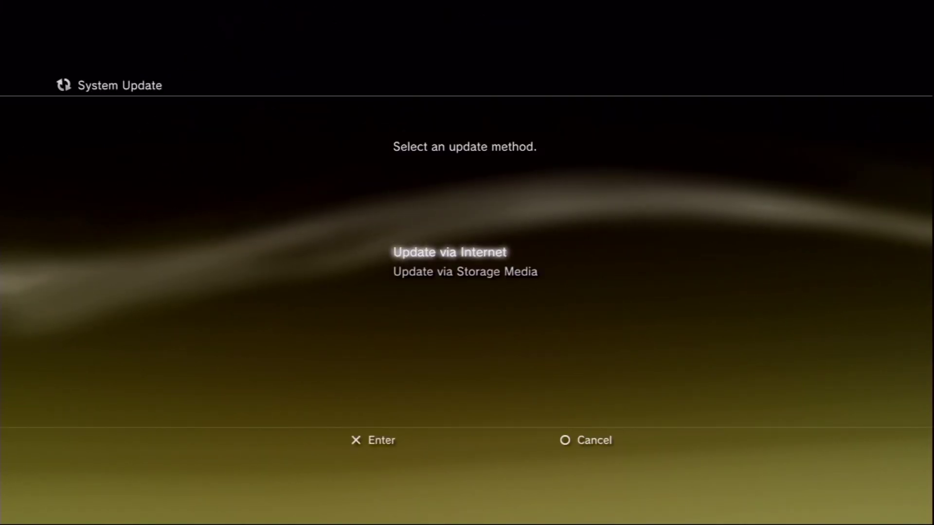
pyautogui.press('Return')
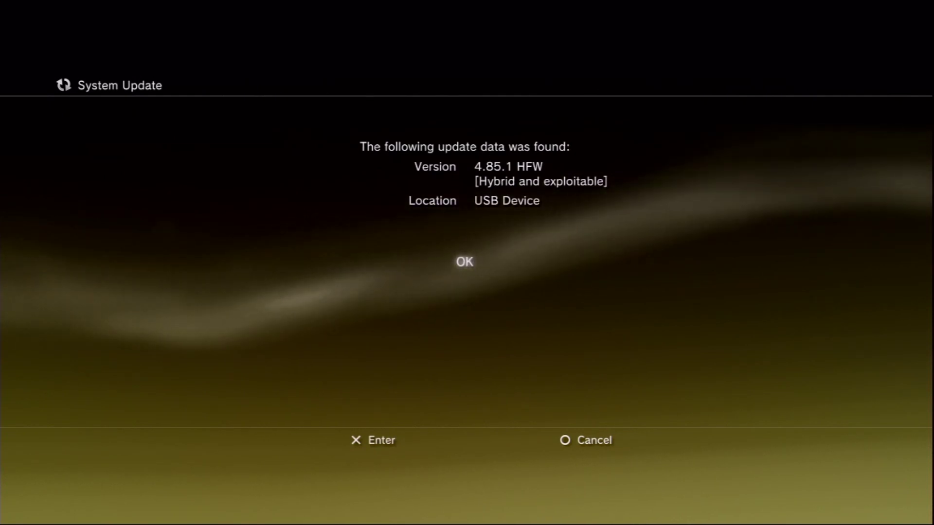
pyautogui.press('Return')
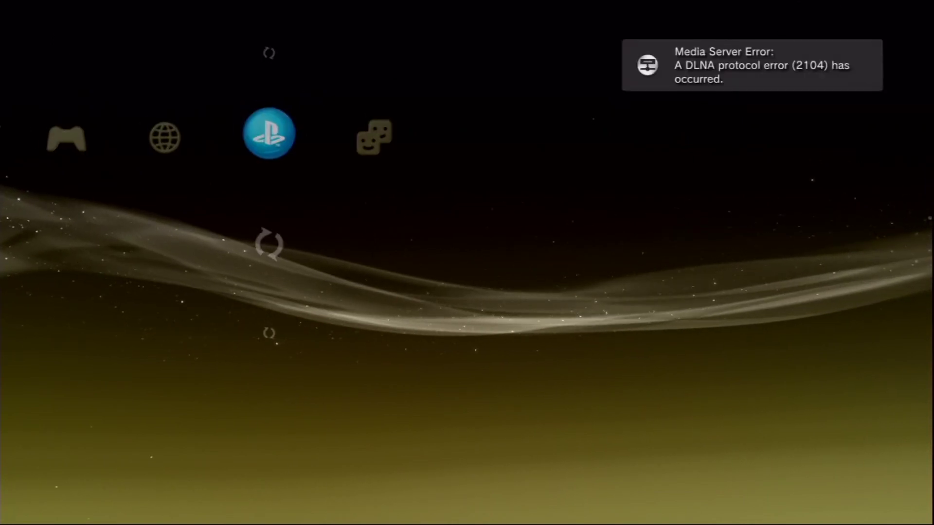
# Open the Internet Browser from the Network category and bring up its Address Entry
pyautogui.press('Left')
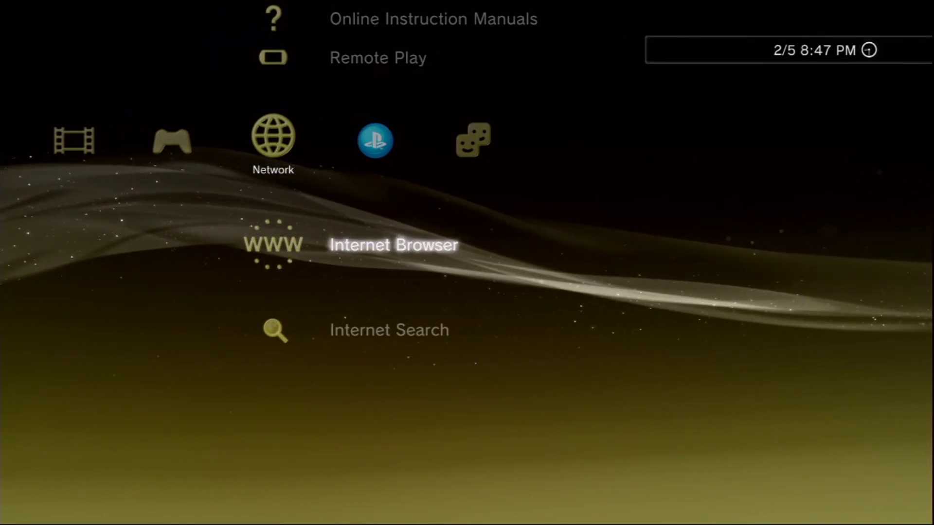
pyautogui.press('Return')
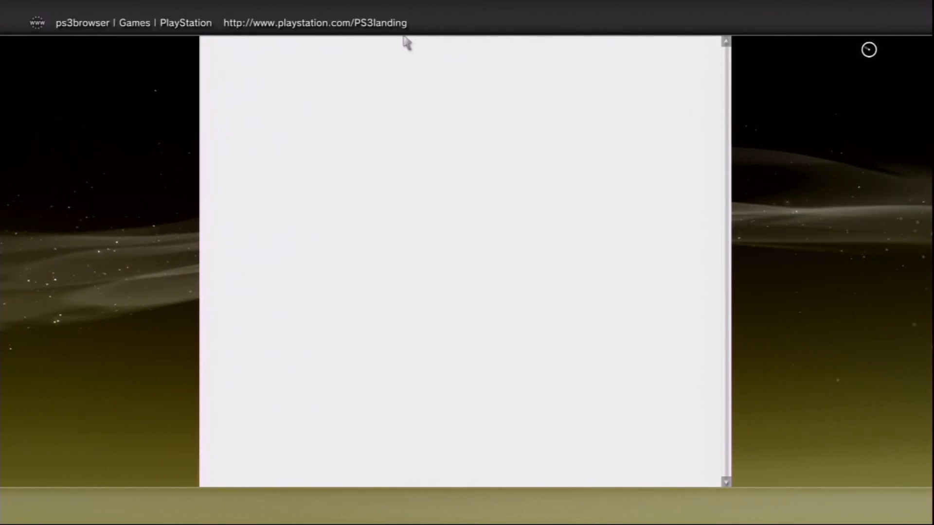
pyautogui.press('Menu')
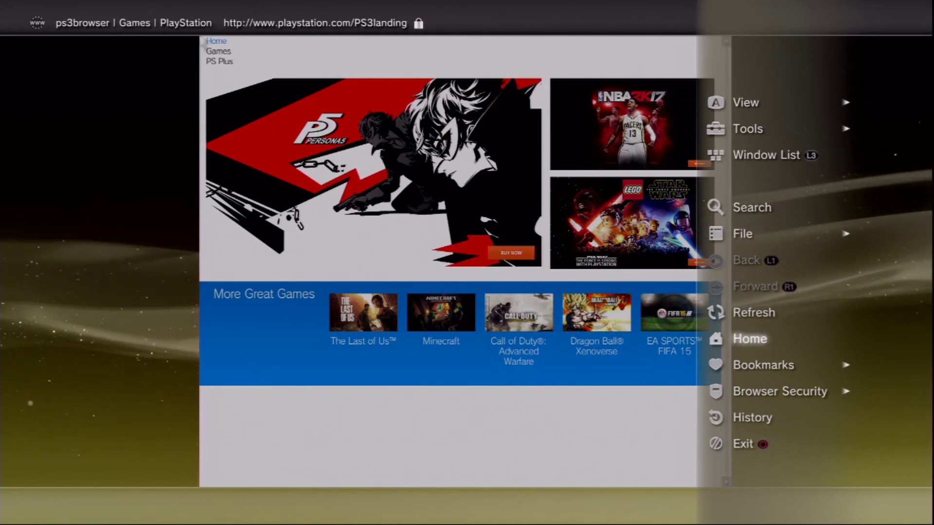
pyautogui.press('Down')
pyautogui.press('Right')
pyautogui.press('Left')
pyautogui.press('Down')
pyautogui.press('Right')
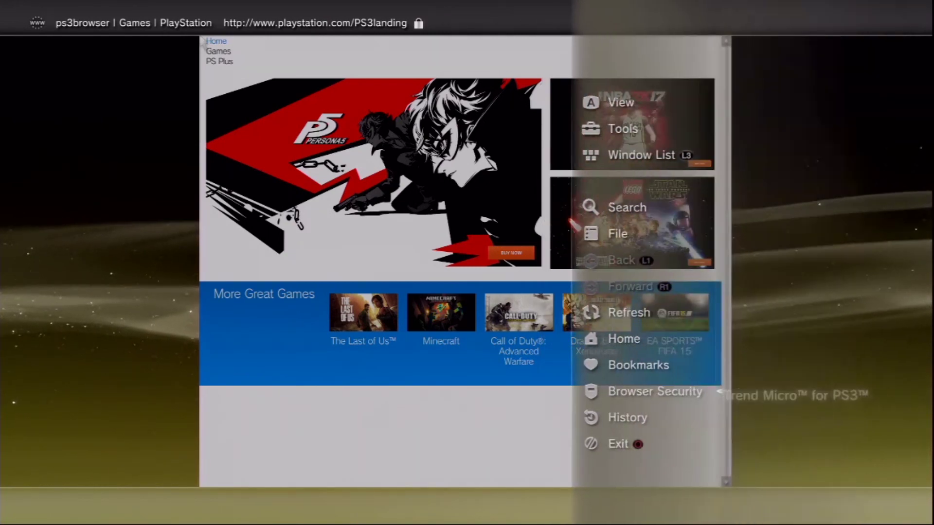
pyautogui.press('Left')
pyautogui.press('Down')
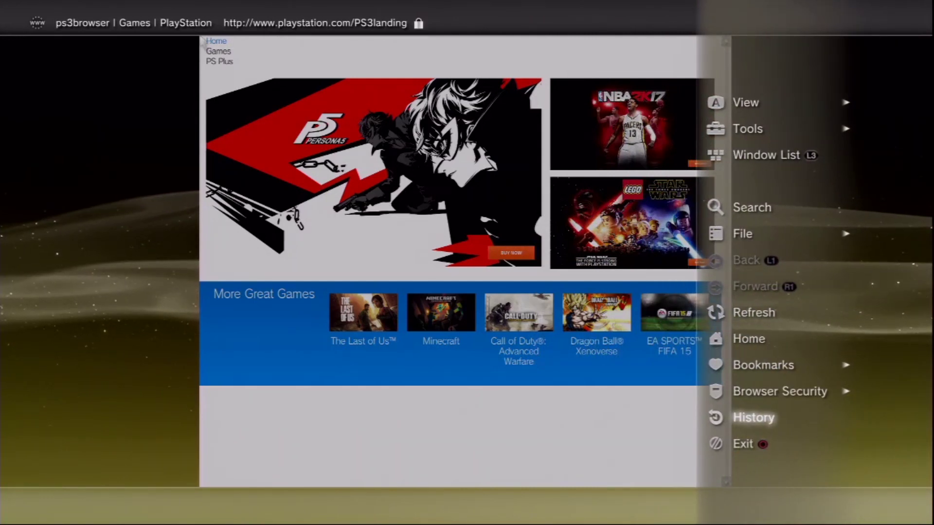
pyautogui.press('Up')
pyautogui.press('Up')
pyautogui.press('Up')
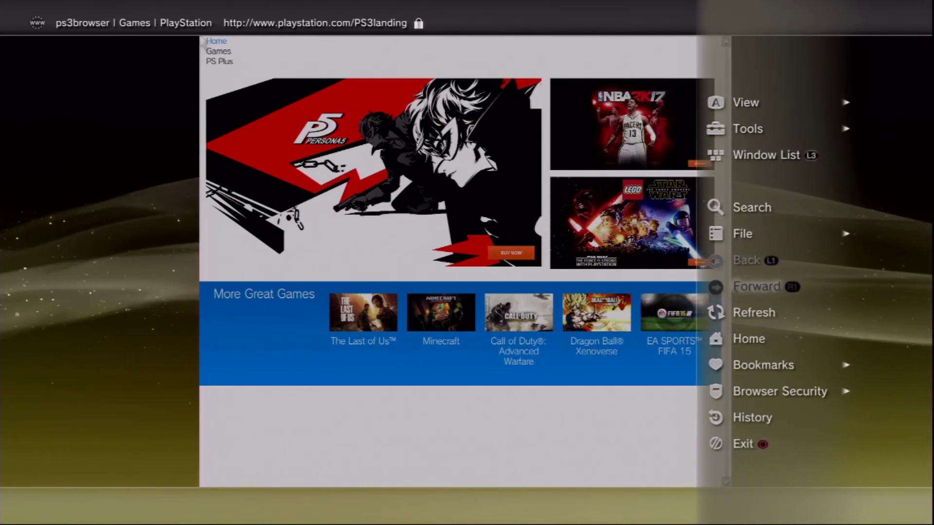
pyautogui.press('Right')
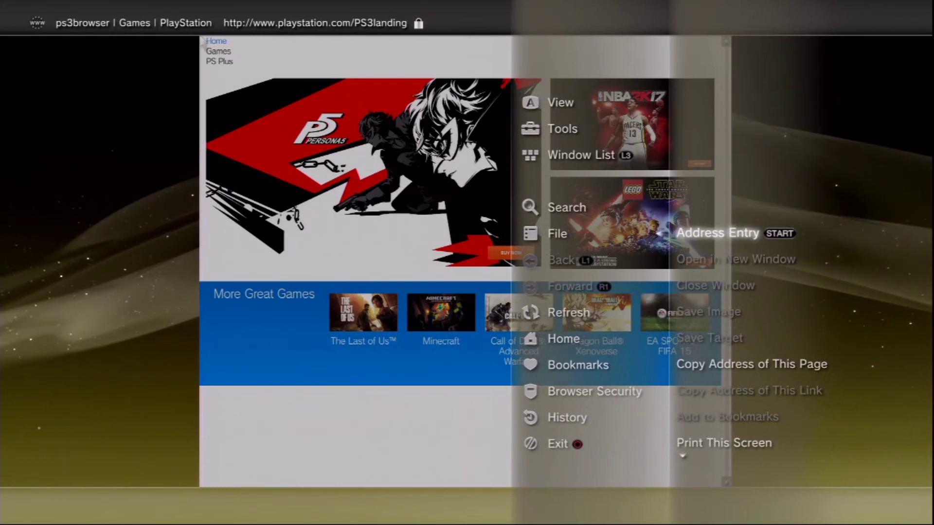
pyautogui.press('Return')
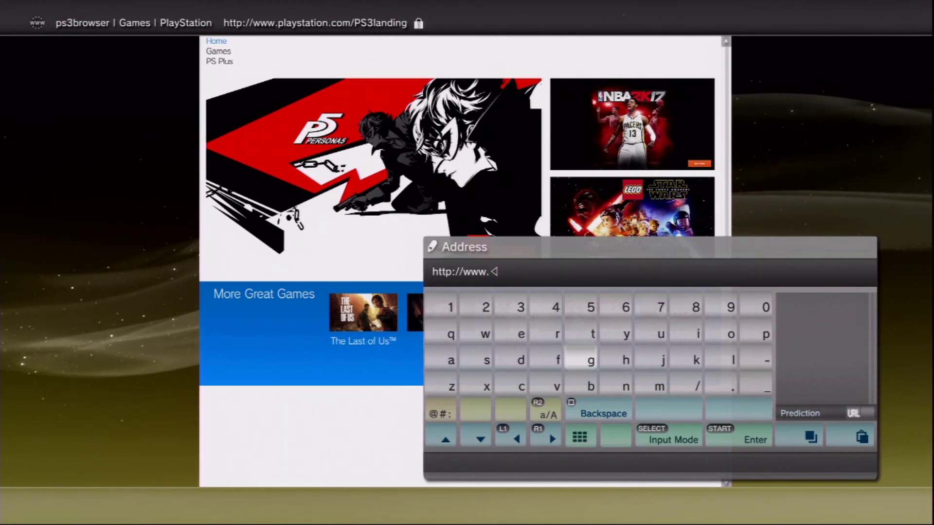
pyautogui.press('BackSpace')
pyautogui.press('BackSpace')
pyautogui.press('BackSpace')
pyautogui.press('BackSpace')
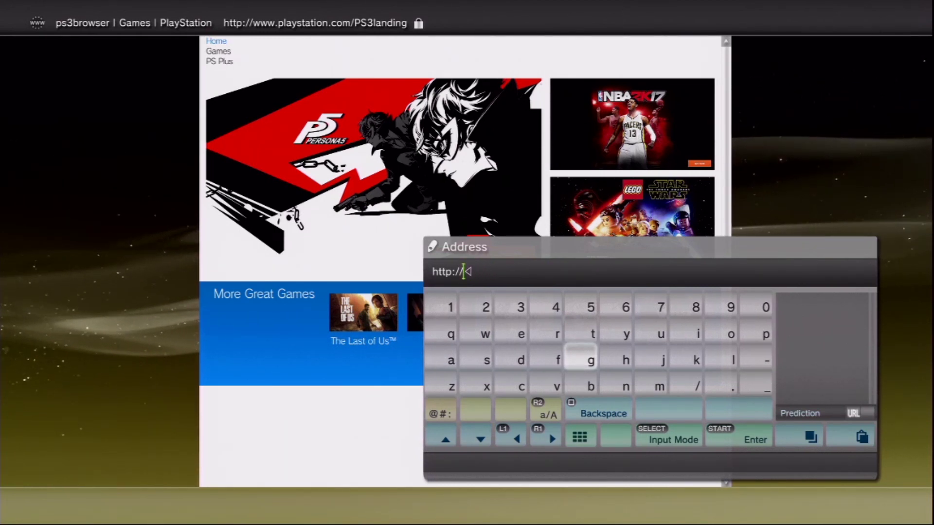
pyautogui.press('Right')
pyautogui.press('Right')
pyautogui.press('Right')
pyautogui.press('Right')
pyautogui.press('Right')
pyautogui.press('Up')
pyautogui.write('p')
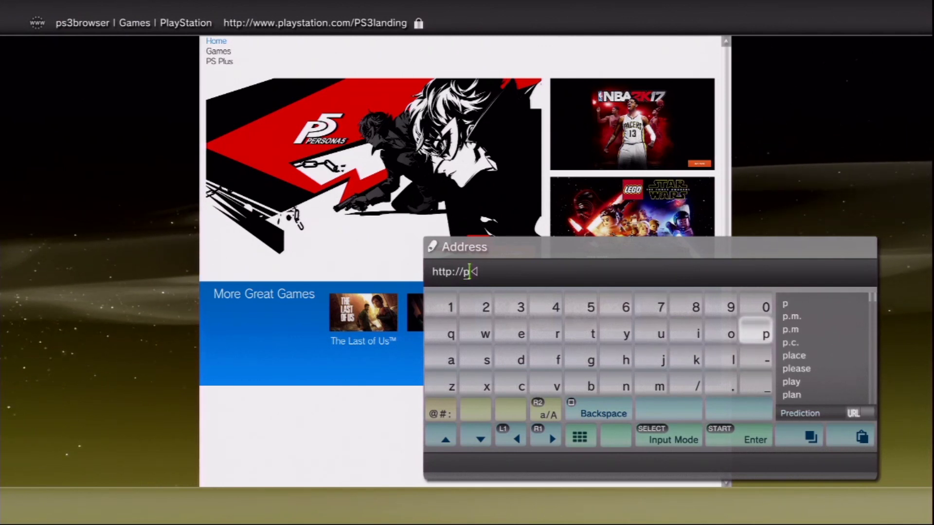
pyautogui.press('Right')
pyautogui.press('Down')
pyautogui.write('s')
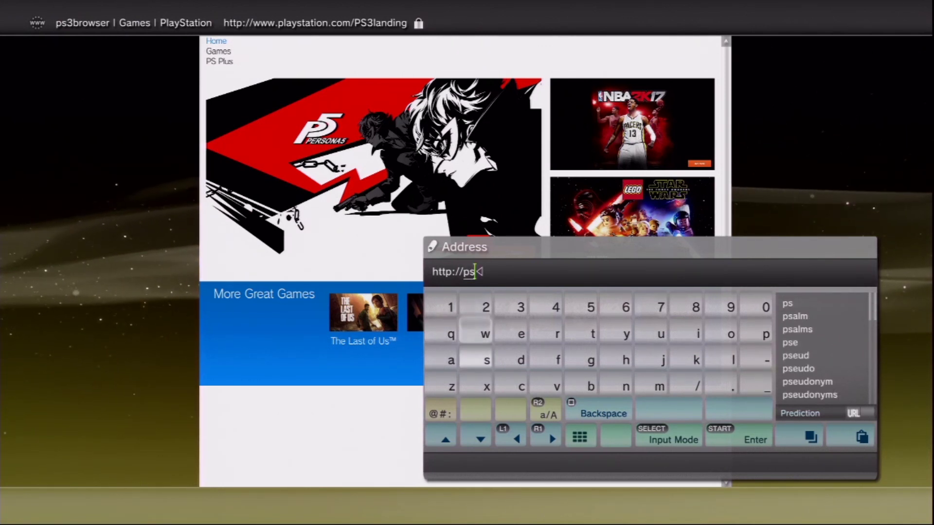
pyautogui.press('Up')
pyautogui.press('Up')
pyautogui.press('Right')
pyautogui.write('3')
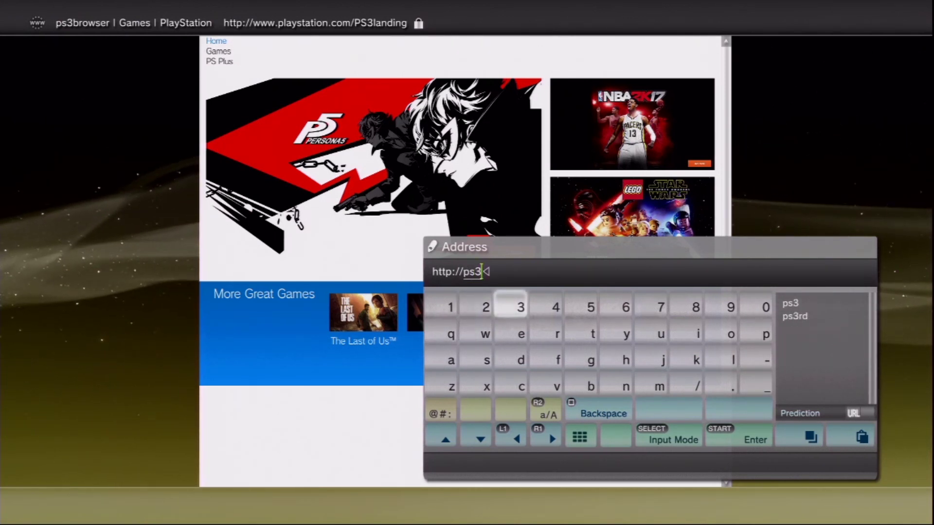
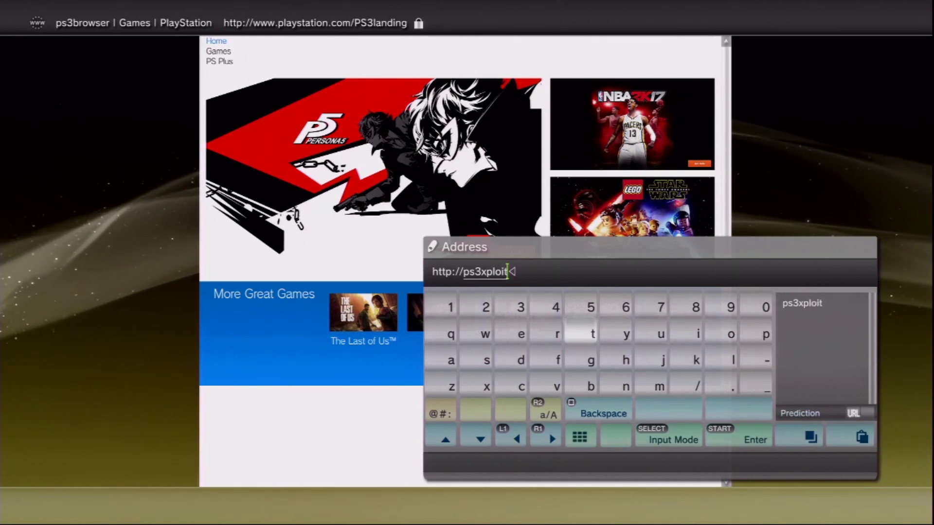
pyautogui.press('Down')
pyautogui.press('Down')
pyautogui.press('Right')
pyautogui.press('Right')
pyautogui.press('Right')
pyautogui.press('Right')
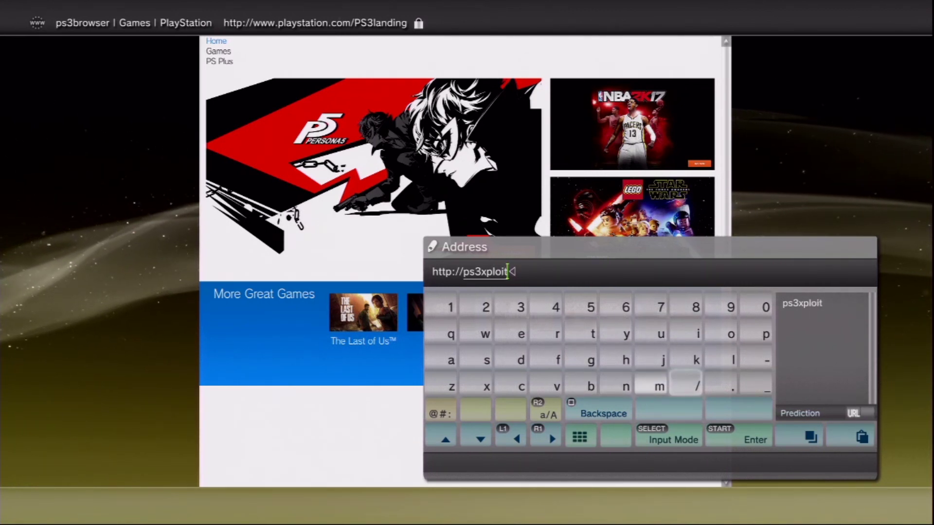
pyautogui.write('.')
pyautogui.press('Left')
pyautogui.press('Left')
pyautogui.press('Left')
pyautogui.press('Left')
pyautogui.press('Left')
pyautogui.press('Left')
pyautogui.write('c')
pyautogui.press('Up')
pyautogui.press('Up')
pyautogui.press('Up')
pyautogui.press('Right')
pyautogui.press('Right')
pyautogui.press('Right')
pyautogui.press('Right')
pyautogui.press('Right')
pyautogui.press('Right')
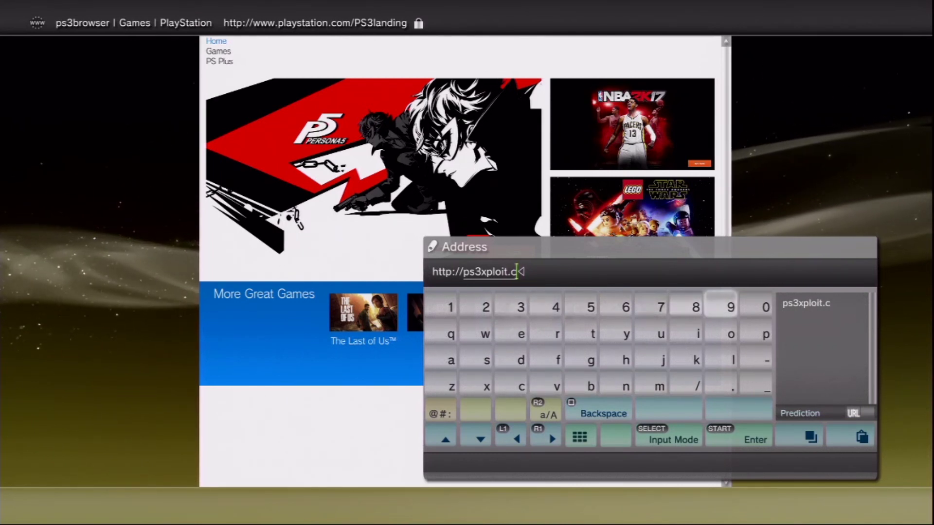
pyautogui.press('Down')
pyautogui.write('o')
pyautogui.press('Down')
pyautogui.write('m')
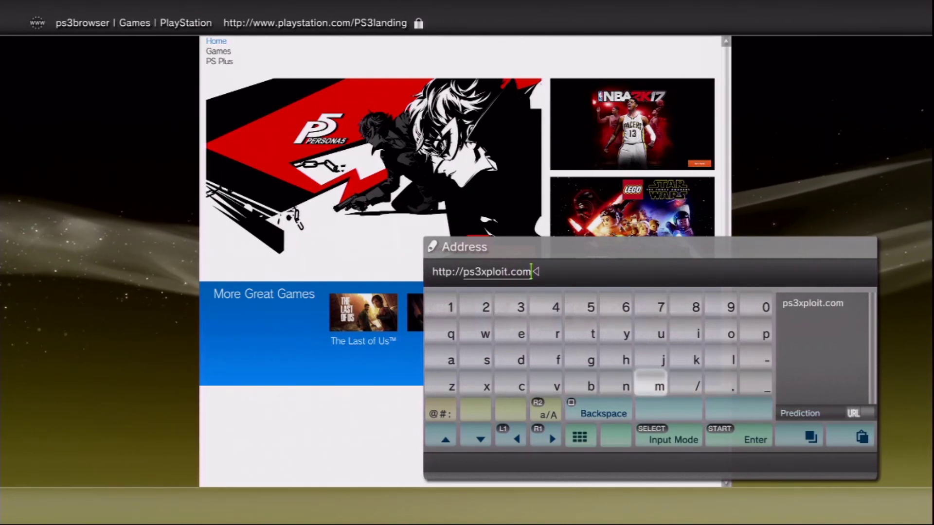
pyautogui.press('Down')
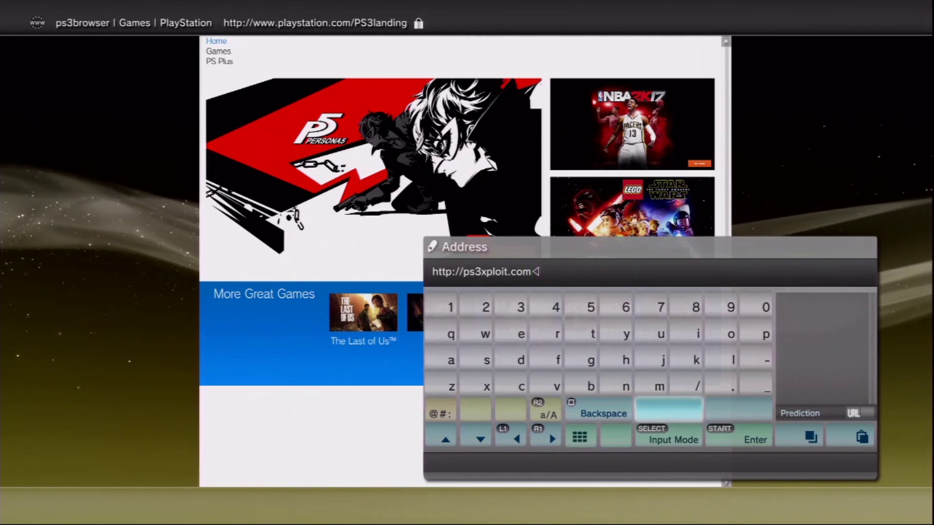
pyautogui.press('Down')
pyautogui.press('Right')
pyautogui.press('Return')
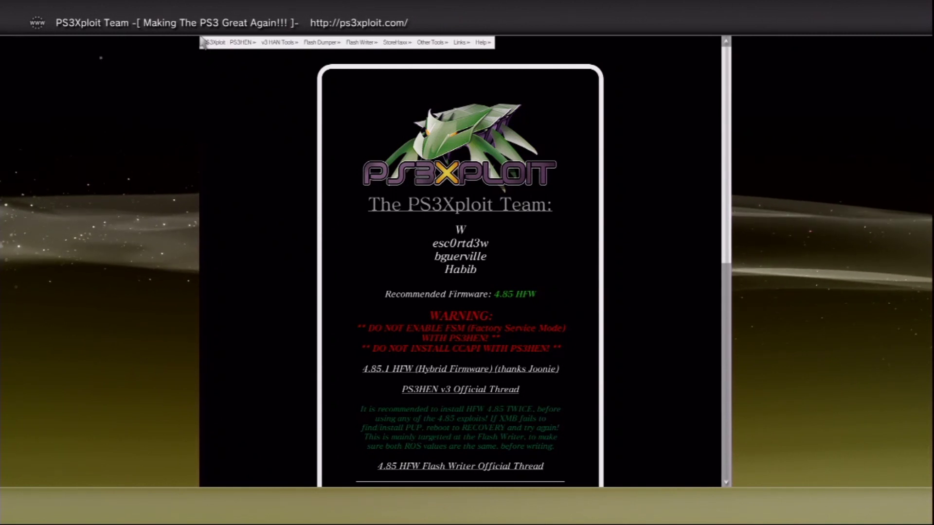
# Open the browser's Home Page settings while the PS3Xploit site is loaded
pyautogui.press('Menu')
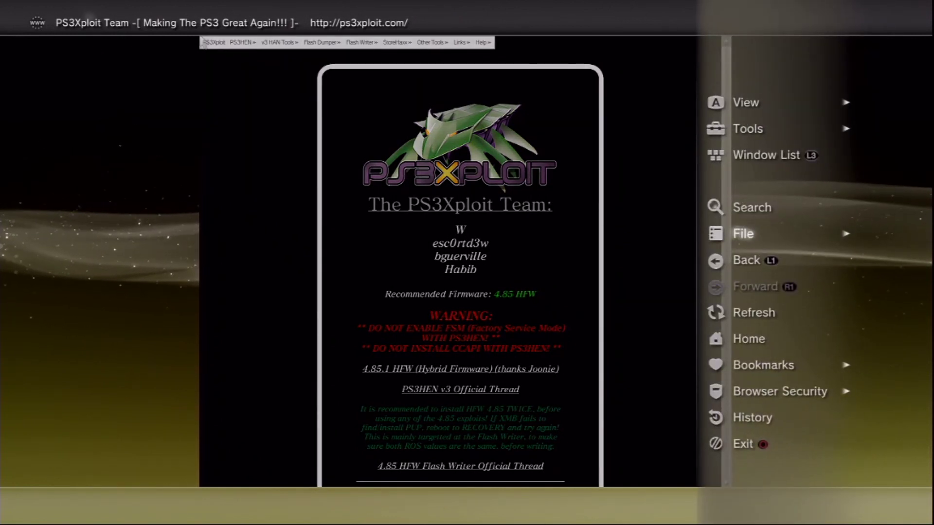
pyautogui.press('Down')
pyautogui.press('Down')
pyautogui.press('Down')
pyautogui.press('Down')
pyautogui.press('Down')
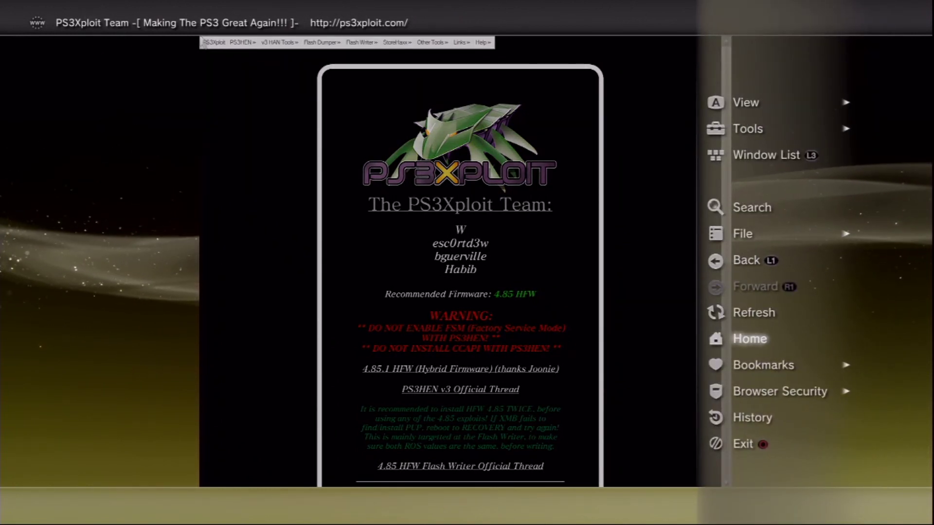
pyautogui.press('Up')
pyautogui.press('Up')
pyautogui.press('Up')
pyautogui.press('Up')
pyautogui.press('Up')
pyautogui.press('Up')
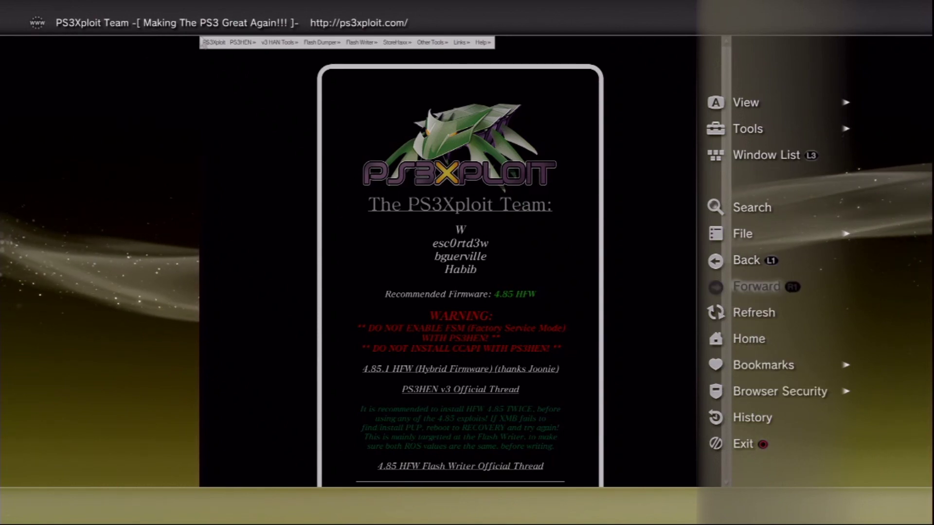
pyautogui.press('Up')
pyautogui.press('Up')
pyautogui.press('Up')
pyautogui.press('Right')
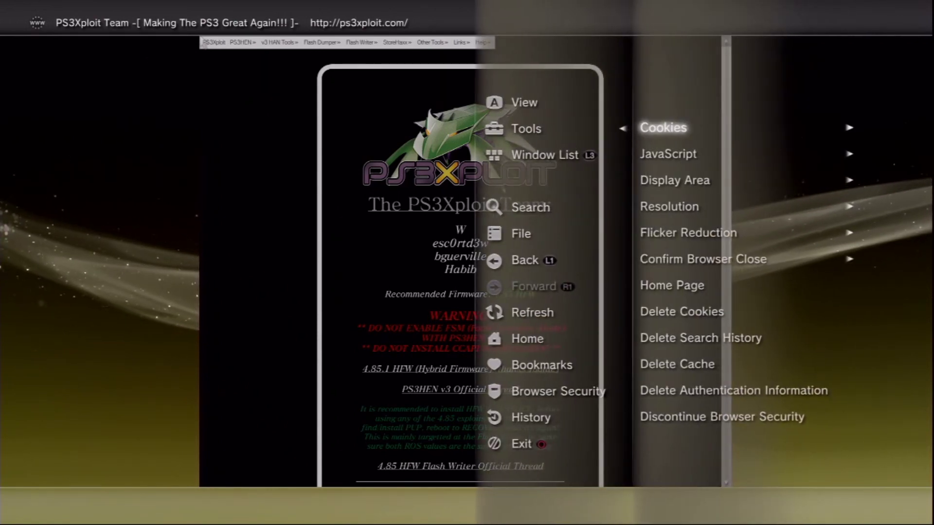
pyautogui.press('Down')
pyautogui.press('Down')
pyautogui.press('Down')
pyautogui.press('Down')
pyautogui.press('Down')
pyautogui.press('Down')
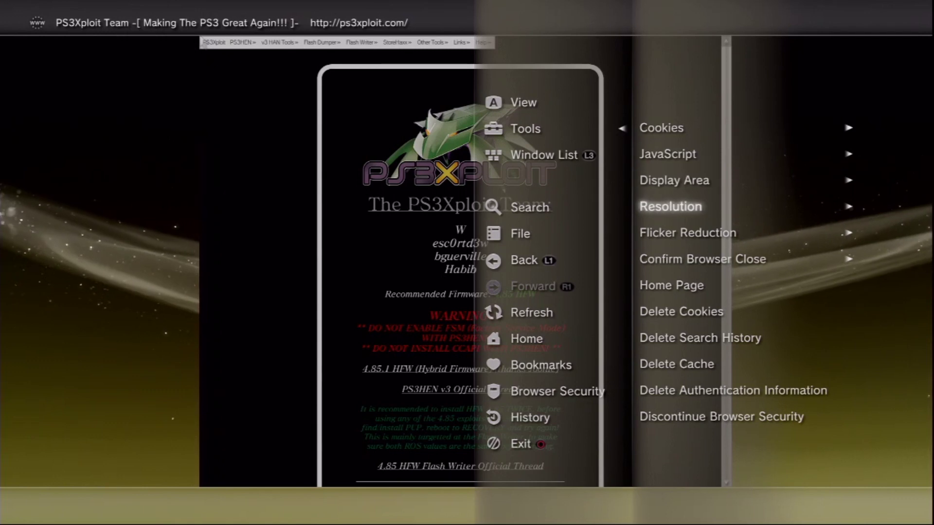
pyautogui.press('Return')
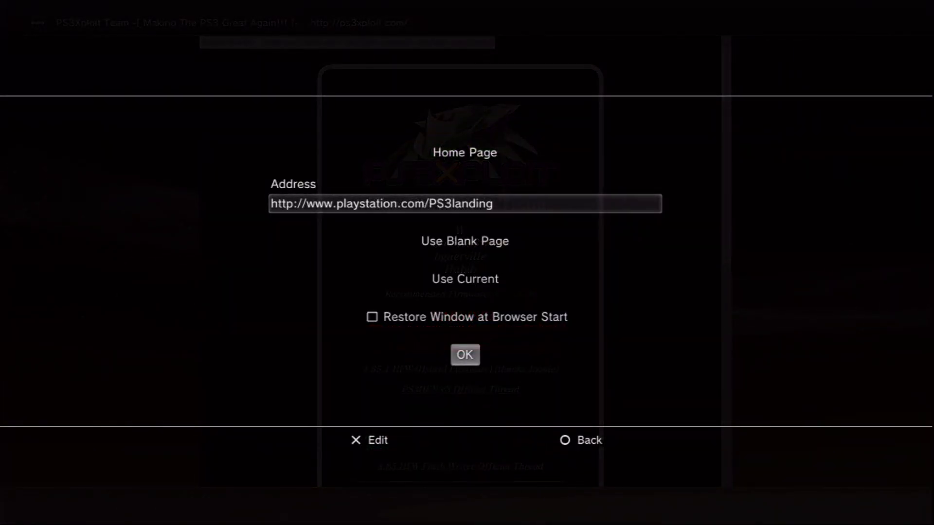
pyautogui.press('Down')
pyautogui.press('Down')
pyautogui.press('Return')
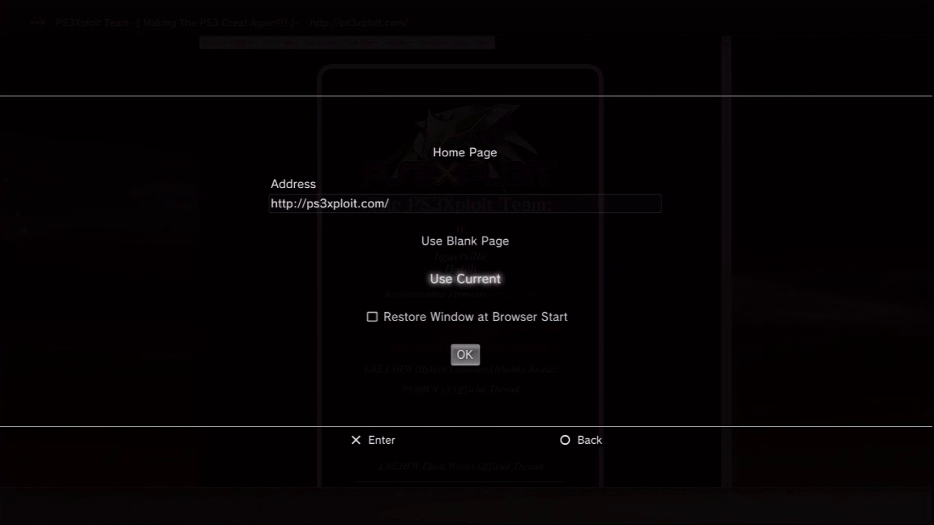
pyautogui.press('Down')
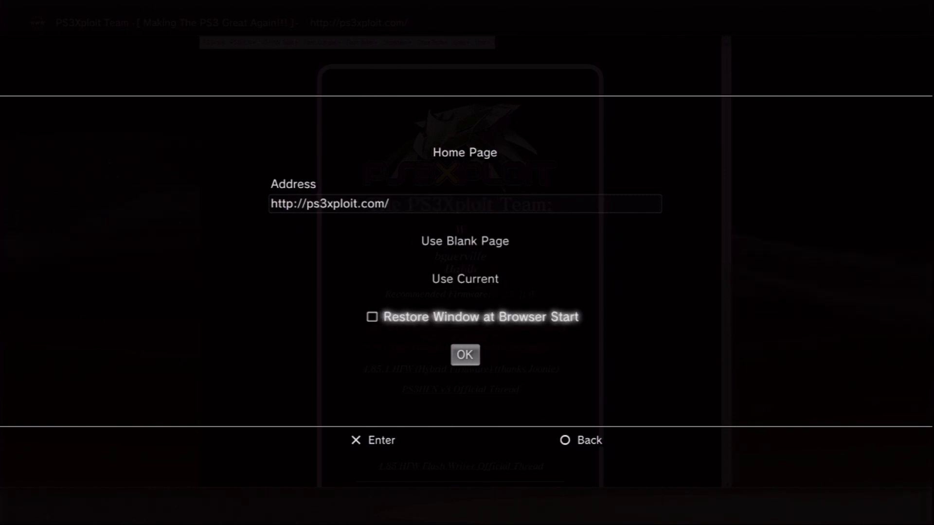
pyautogui.press('Down')
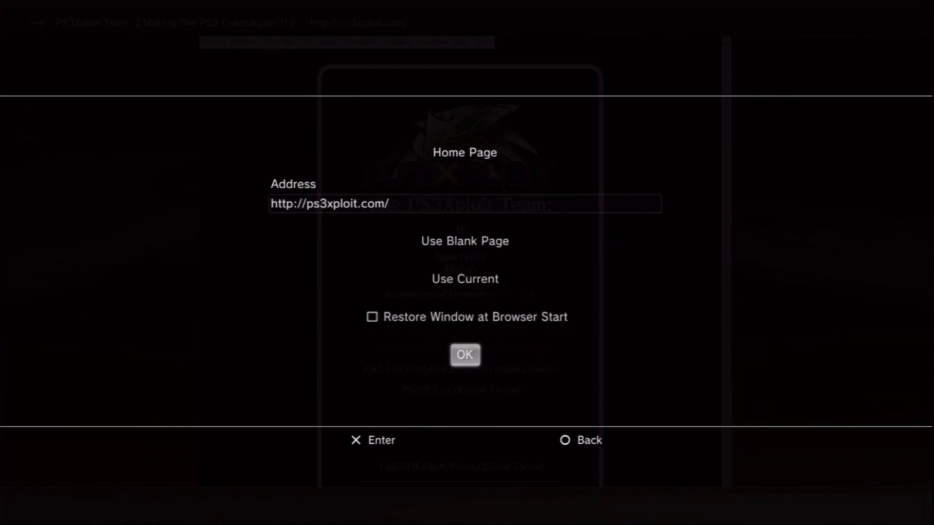
pyautogui.press('Return')
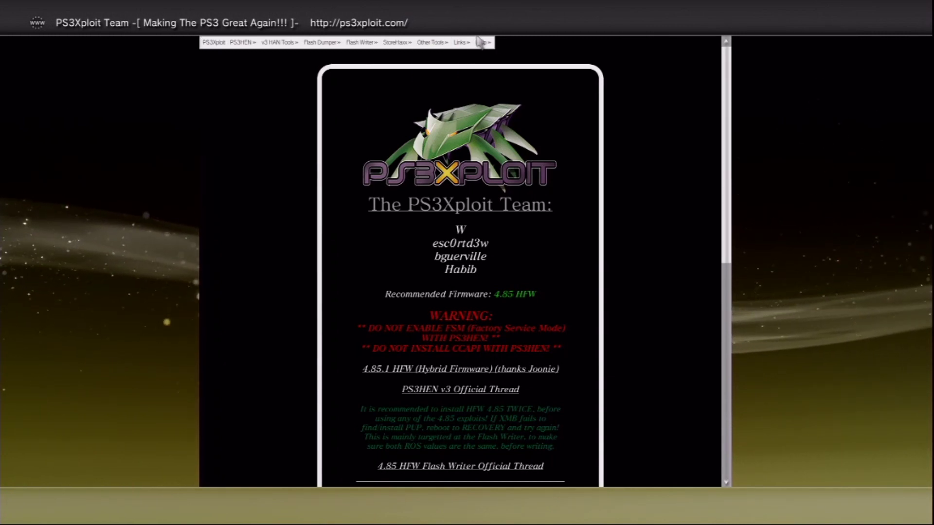
# Exit the browser and reopen Internet Browser from the Network category to load the new home page
pyautogui.press('Escape')
pyautogui.press('Return')
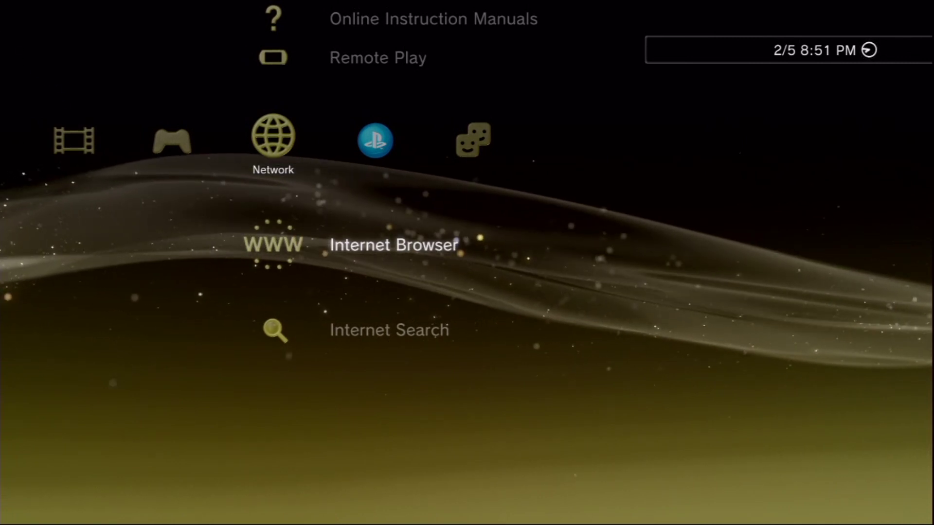
pyautogui.press('Up')
pyautogui.press('Down')
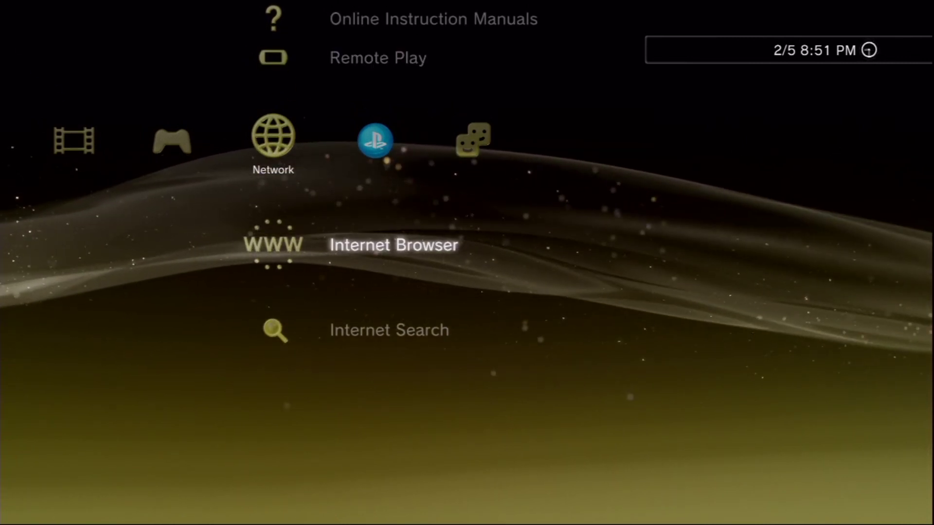
pyautogui.press('Return')
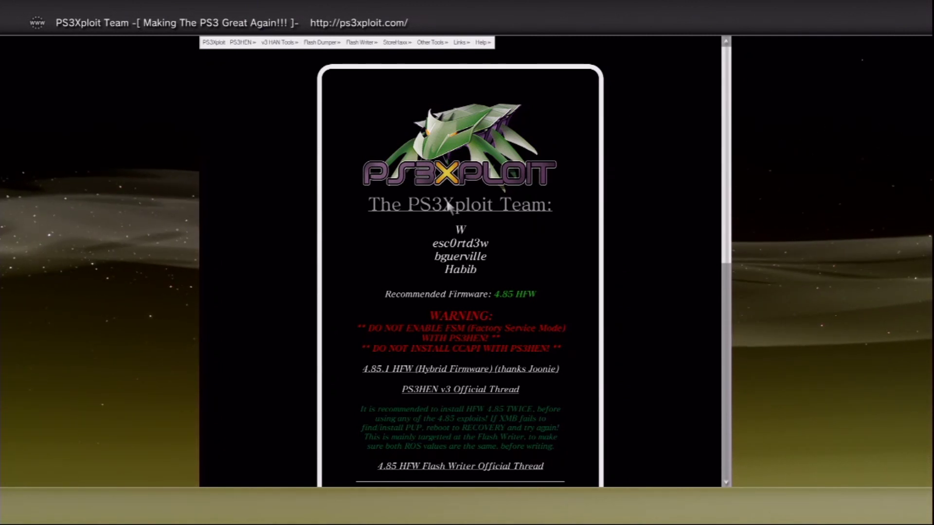
# Open the Flash Dumper page for dumping NOR flash to USB and acknowledge the HFW requirement notice
pyautogui.moveTo(373, 54)
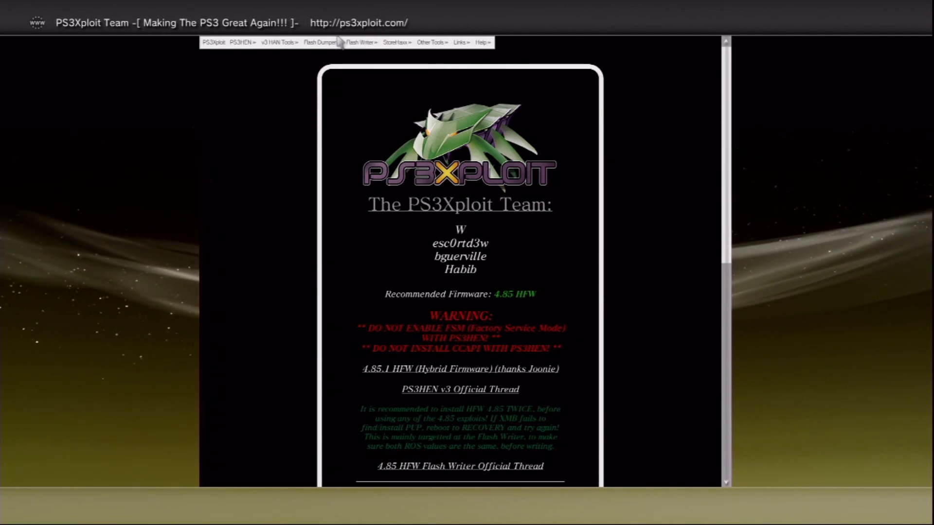
pyautogui.moveTo(338, 46)
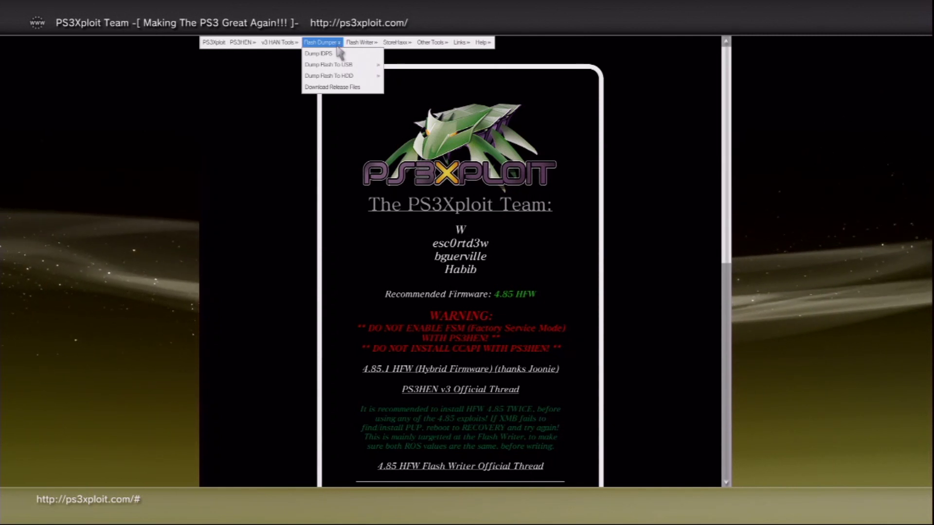
pyautogui.moveTo(336, 67)
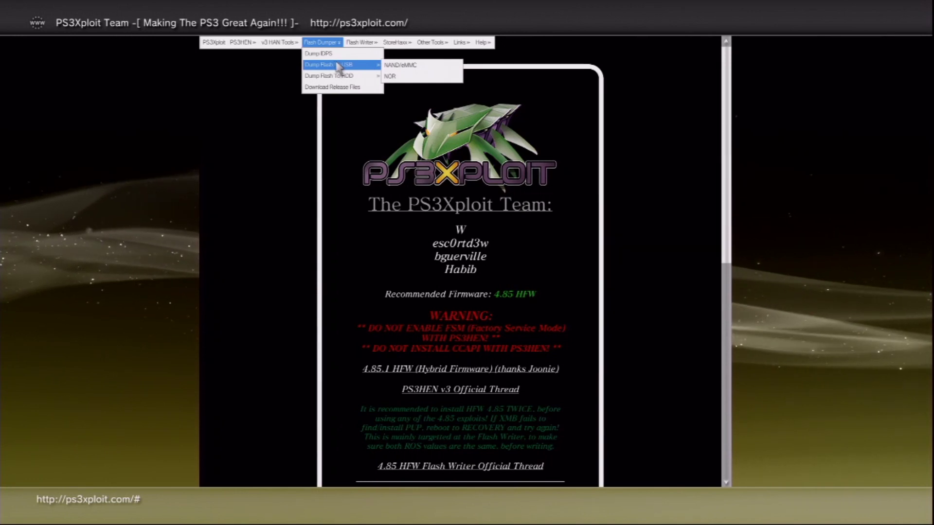
pyautogui.click(421, 76)
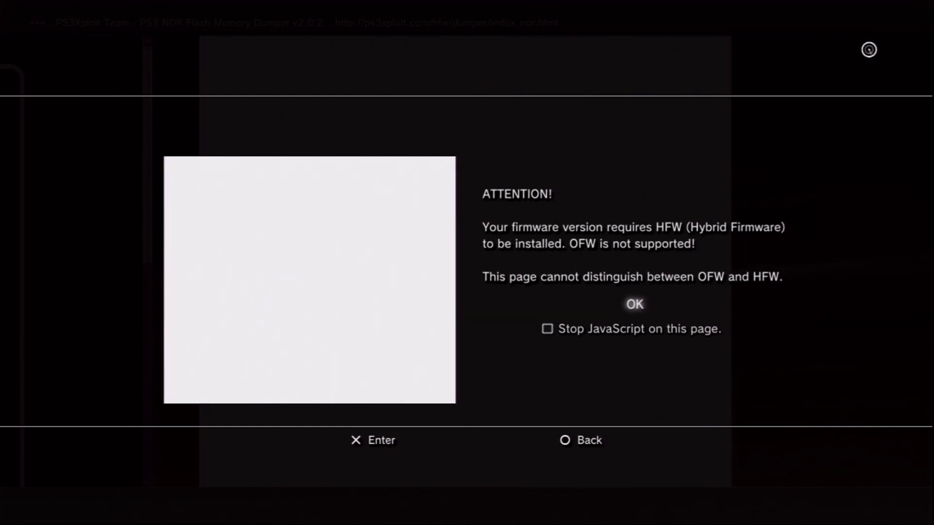
pyautogui.press('Return')
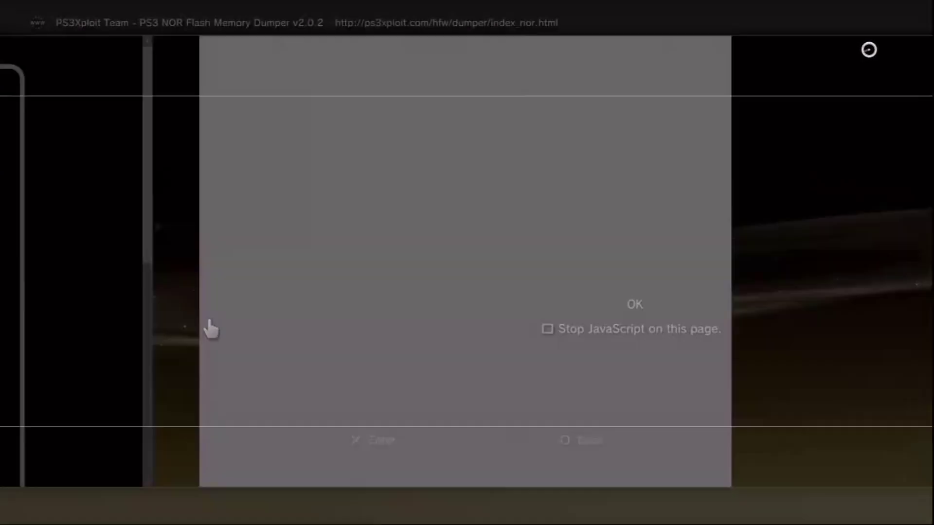
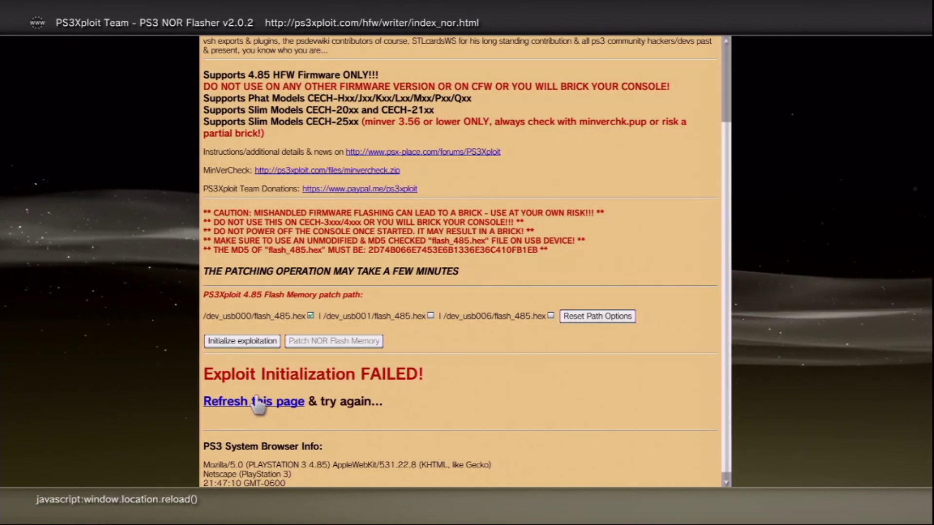
# Reload the PS3 NOR Flasher page and delete all of the browser's cookies
pyautogui.click(258, 403)
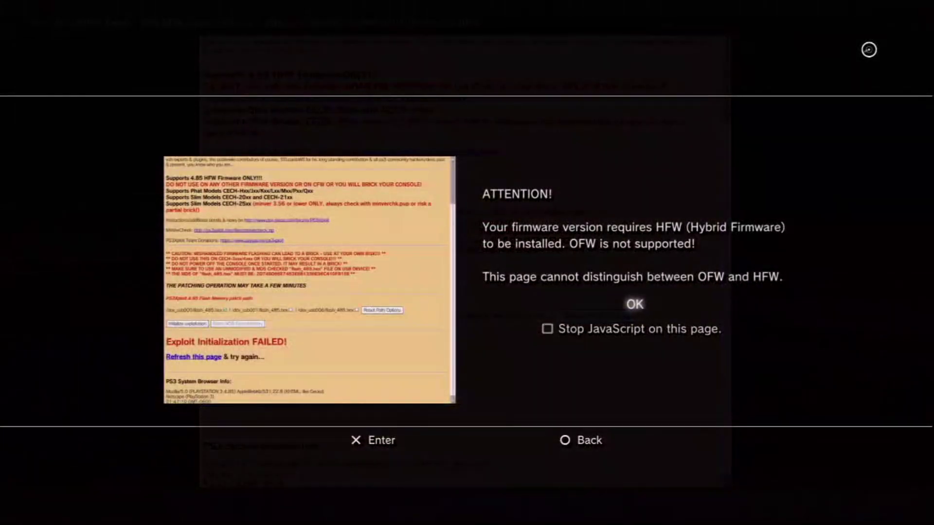
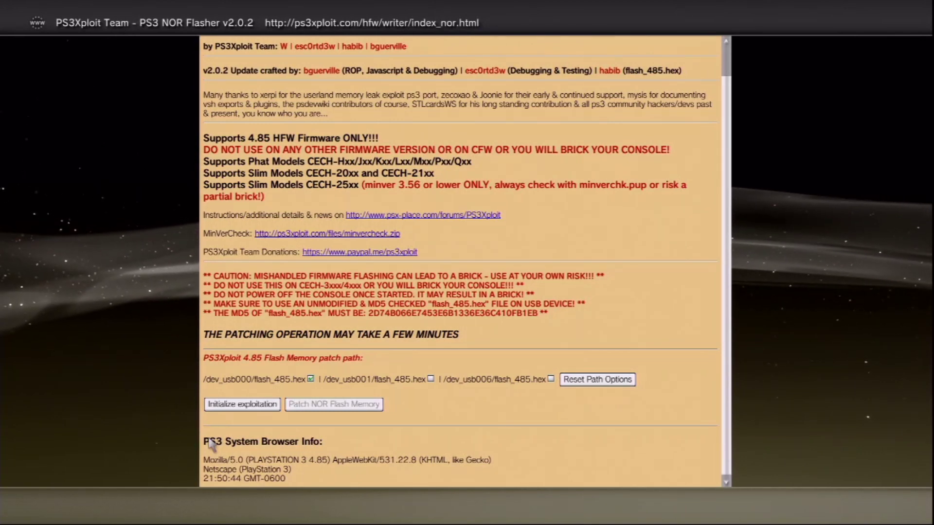
pyautogui.press('Menu')
pyautogui.press('Up')
pyautogui.press('Up')
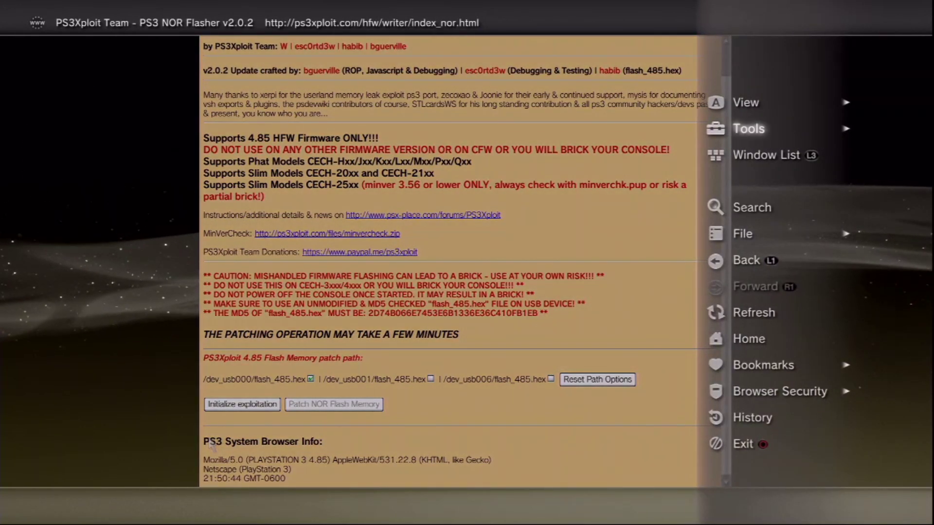
pyautogui.press('Right')
pyautogui.press('Down')
pyautogui.press('Down')
pyautogui.press('Down')
pyautogui.press('Down')
pyautogui.press('Down')
pyautogui.press('Down')
pyautogui.press('Down')
pyautogui.press('Down')
pyautogui.press('Up')
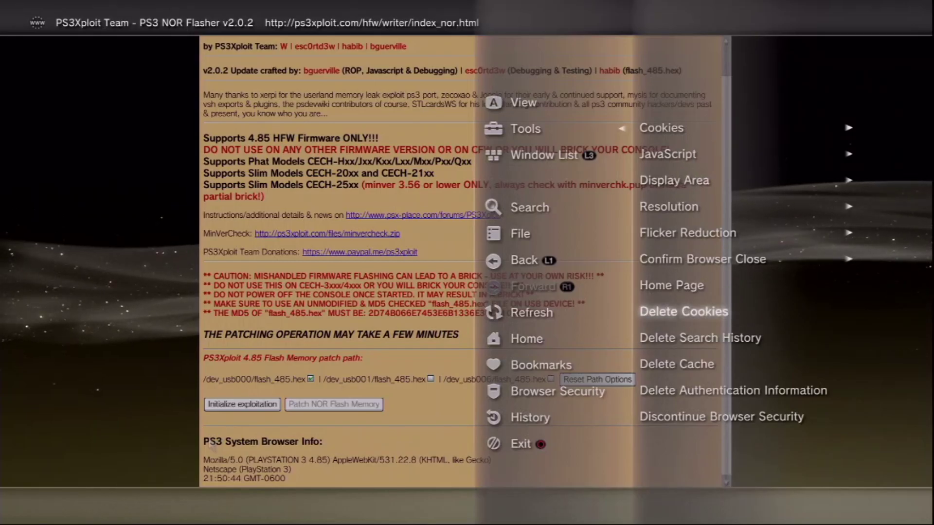
pyautogui.press('Return')
pyautogui.press('Return')
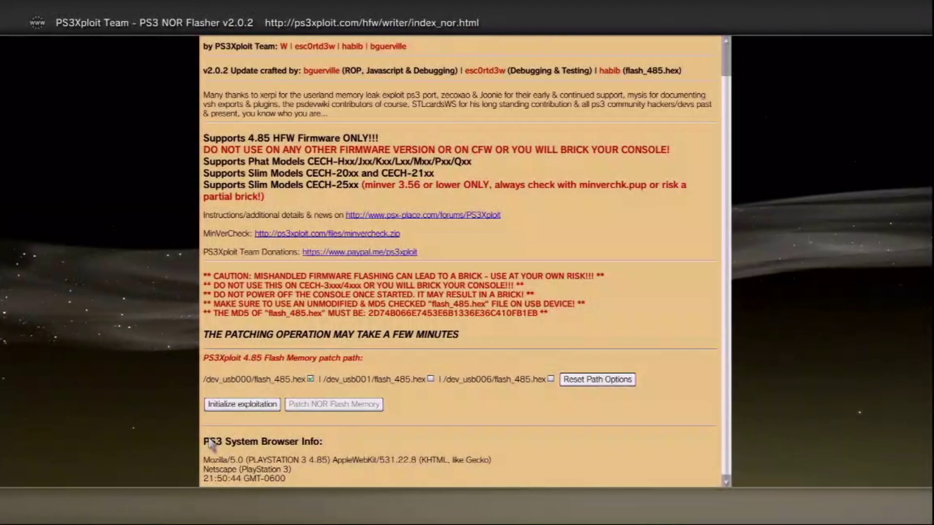
# Delete all of the browser's search history
pyautogui.press('Menu')
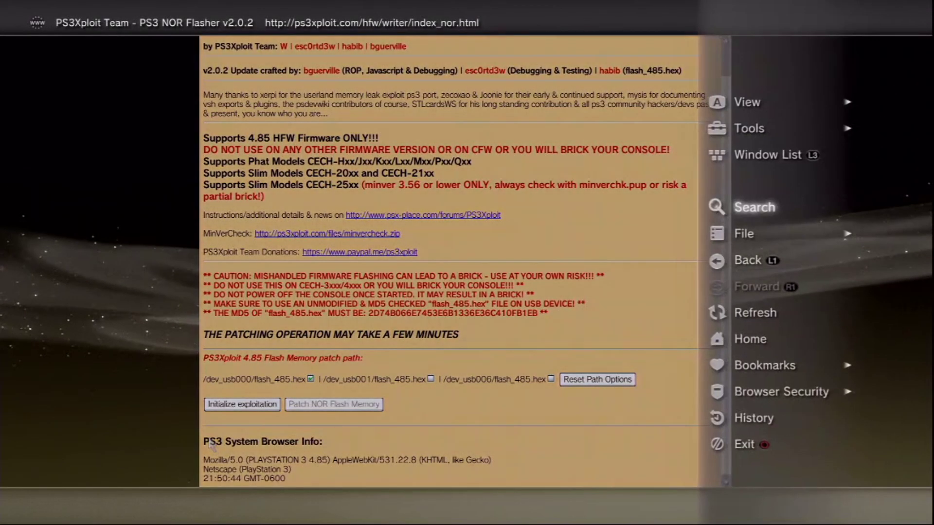
pyautogui.press('Up')
pyautogui.press('Up')
pyautogui.press('Down')
pyautogui.press('Down')
pyautogui.press('Down')
pyautogui.press('Down')
pyautogui.press('Down')
pyautogui.press('Down')
pyautogui.press('Down')
pyautogui.press('Down')
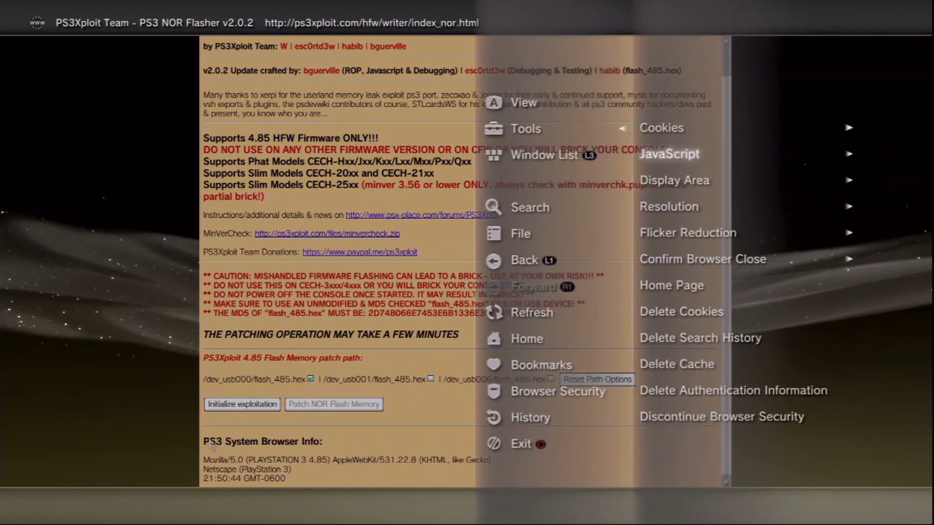
pyautogui.press('Return')
pyautogui.press('Left')
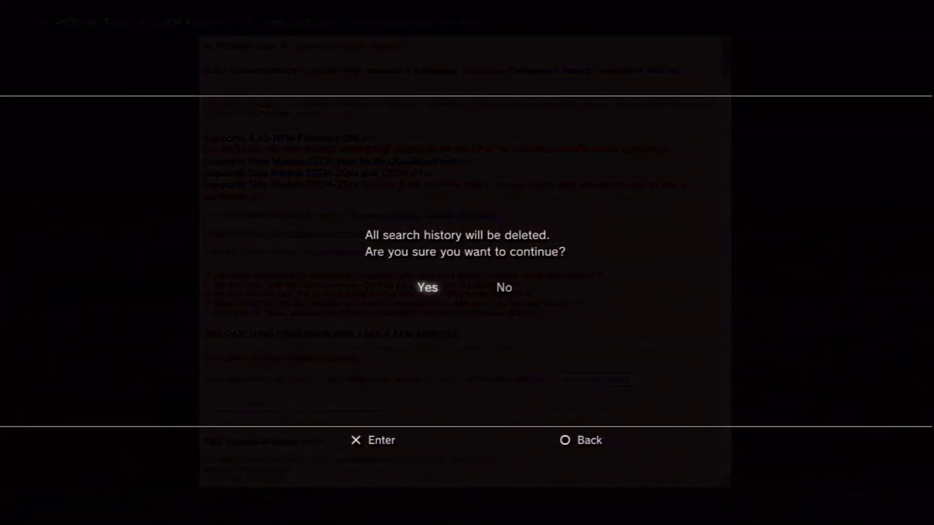
pyautogui.press('Return')
# Delete the browser's cache
pyautogui.press('Up')
pyautogui.press('Up')
pyautogui.press('Right')
pyautogui.press('Down')
pyautogui.press('Down')
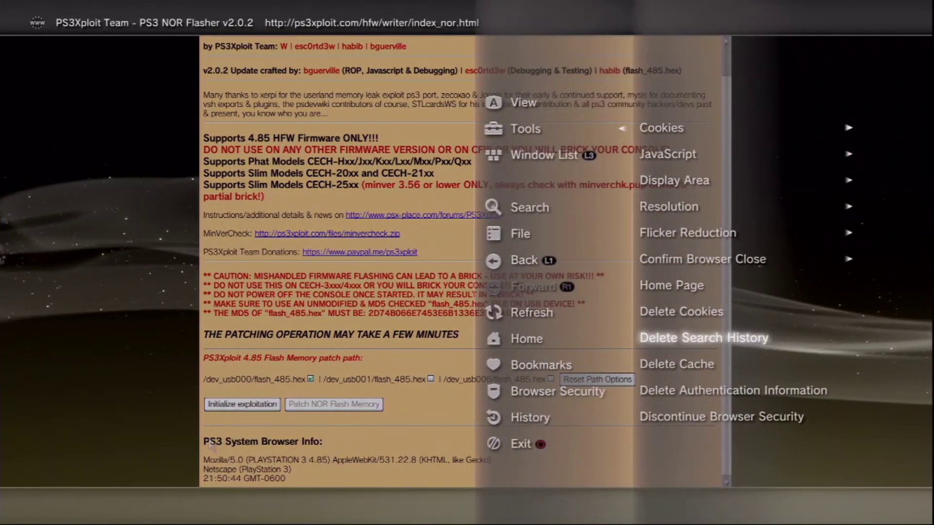
pyautogui.press('Return')
pyautogui.press('Return')
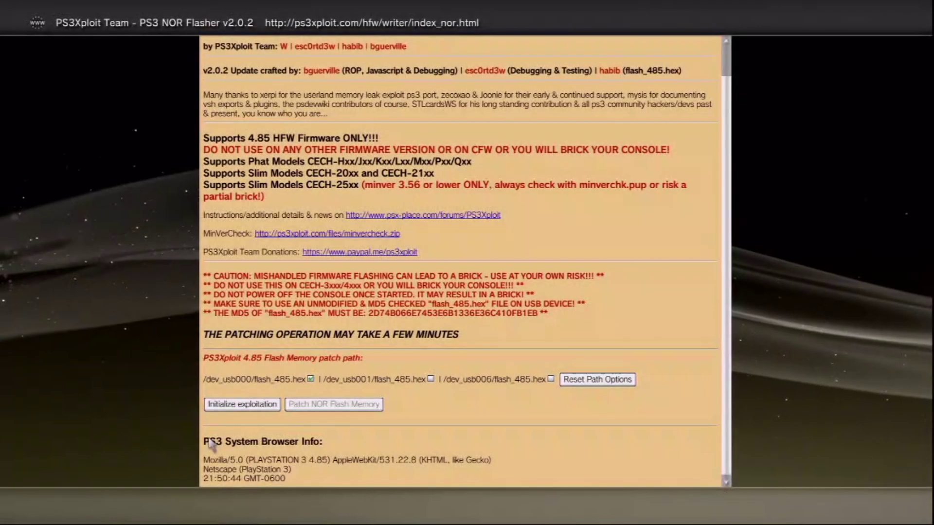
# Delete the browser's saved authentication information
pyautogui.press('Menu')
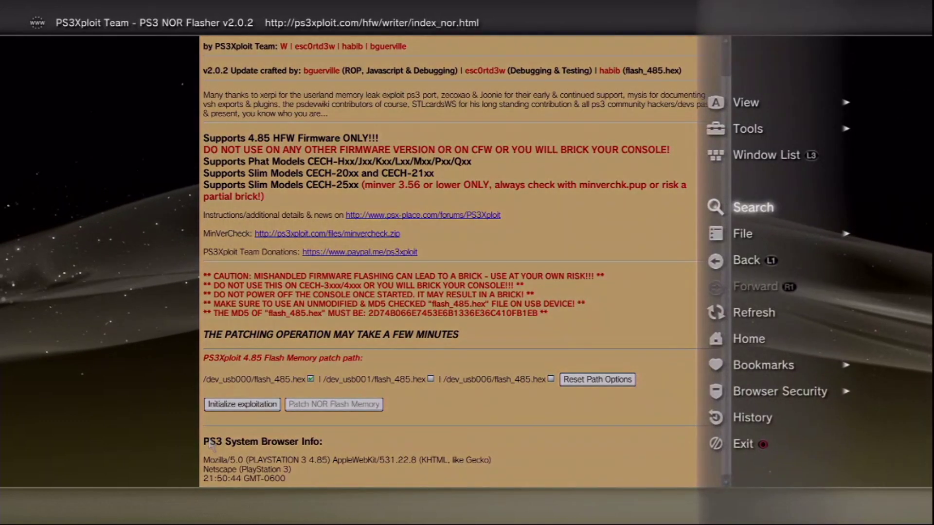
pyautogui.press('Up')
pyautogui.press('Up')
pyautogui.press('Right')
pyautogui.press('Down')
pyautogui.press('Down')
pyautogui.press('Down')
pyautogui.press('Down')
pyautogui.press('Down')
pyautogui.press('Down')
pyautogui.press('Down')
pyautogui.press('Down')
pyautogui.press('Down')
pyautogui.press('Down')
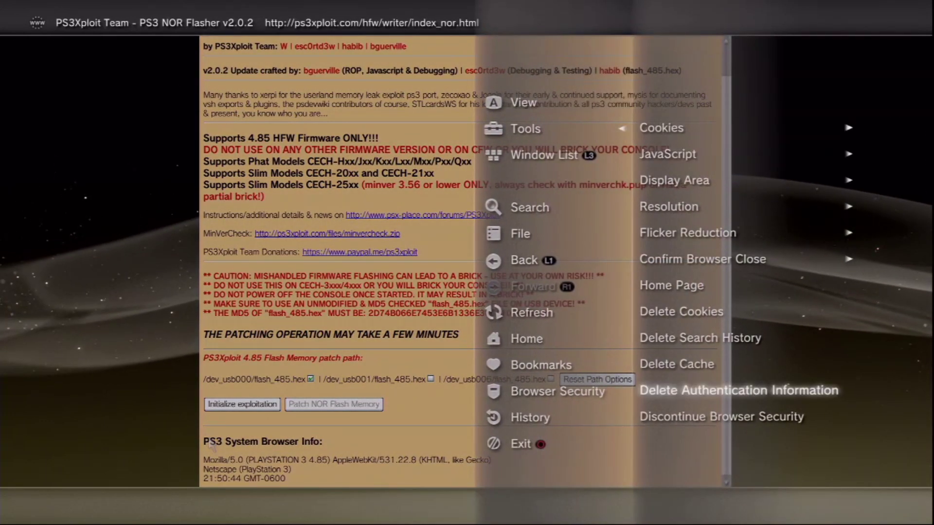
pyautogui.press('Return')
pyautogui.press('Left')
pyautogui.press('Return')
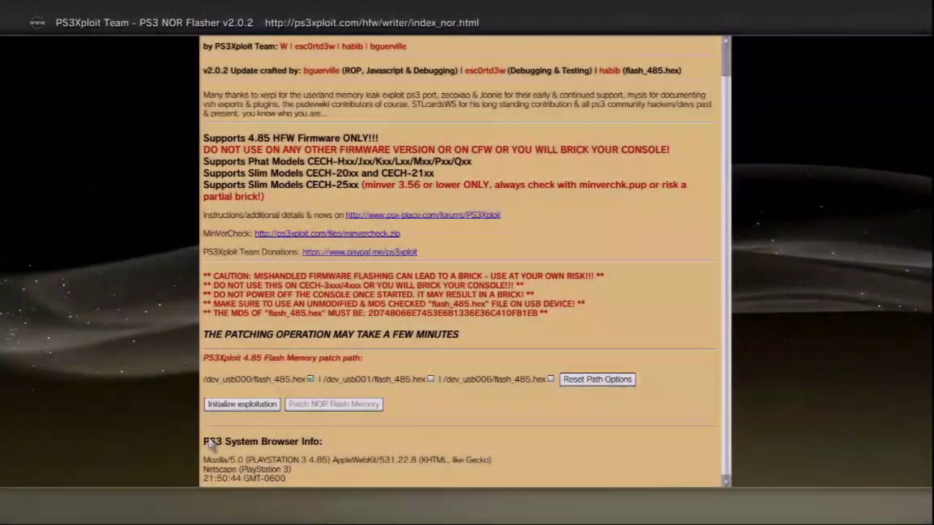
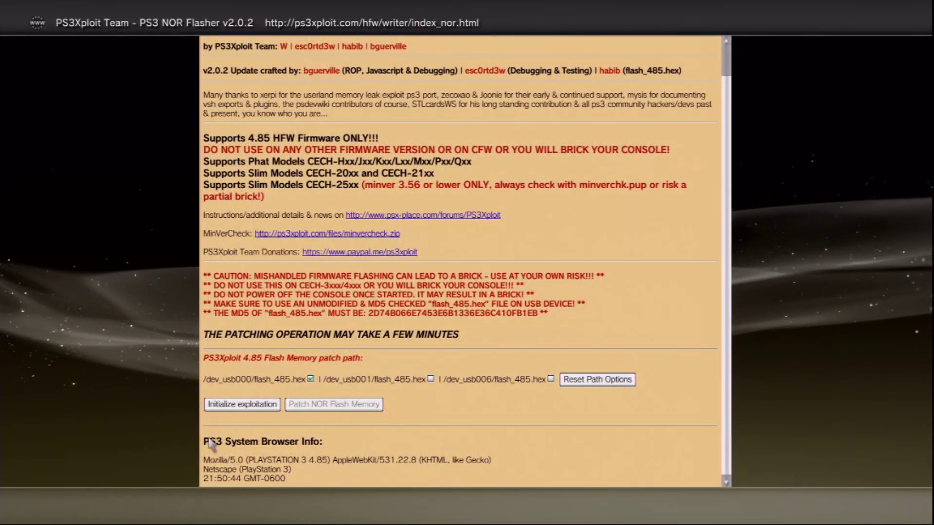
# Exit the browser from the NOR Flasher page and relaunch Internet Browser from the Network category
pyautogui.press('Escape')
pyautogui.press('Return')
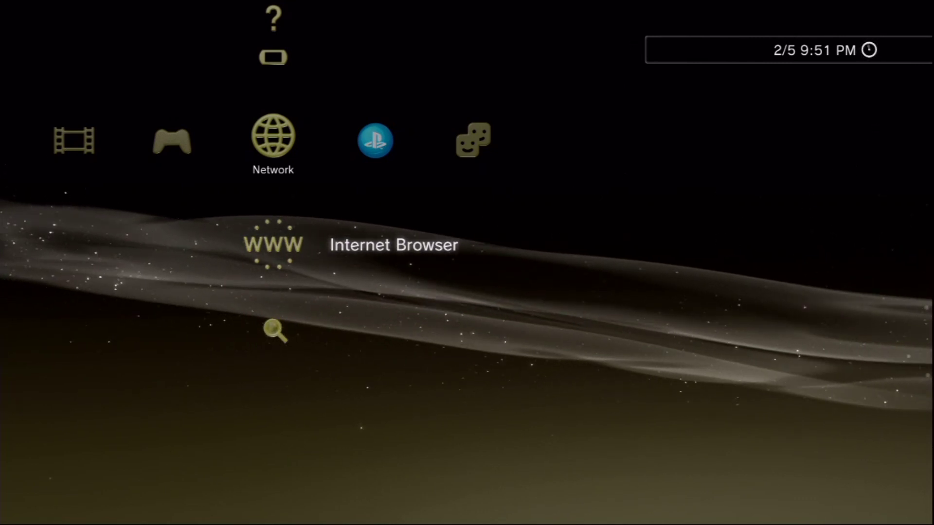
pyautogui.press('Return')
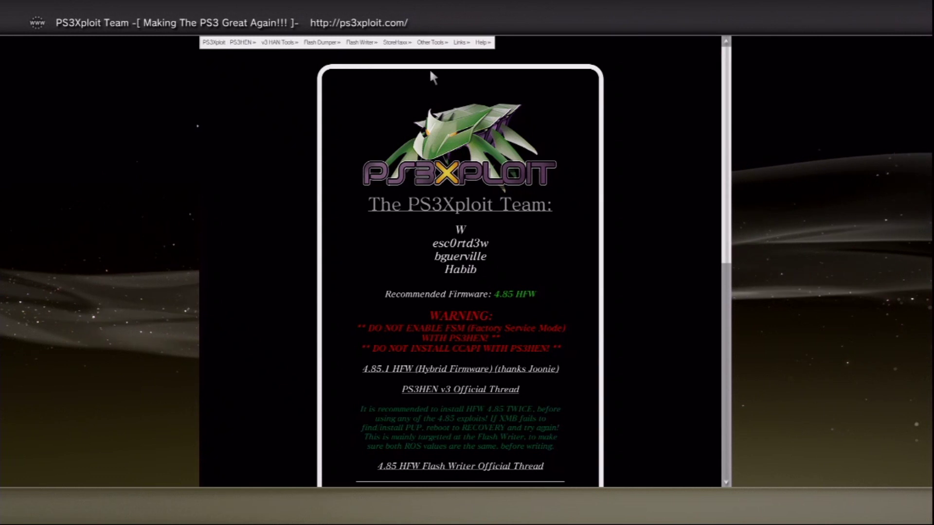
# Open the bookmarked PS3 NOR Flash Memory Dumper v2.0.2 page and exit the browser once the dump is done
pyautogui.press('Menu')
pyautogui.press('Down')
pyautogui.press('Right')
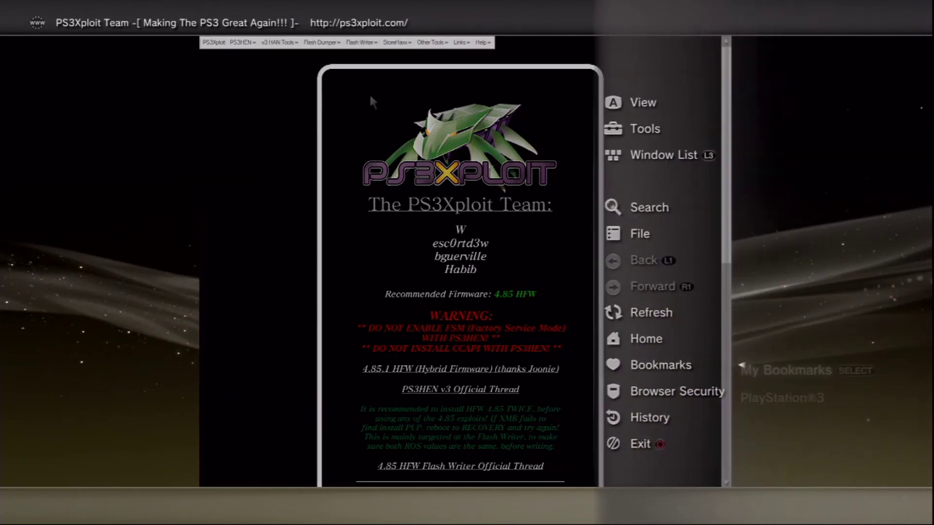
pyautogui.press('Return')
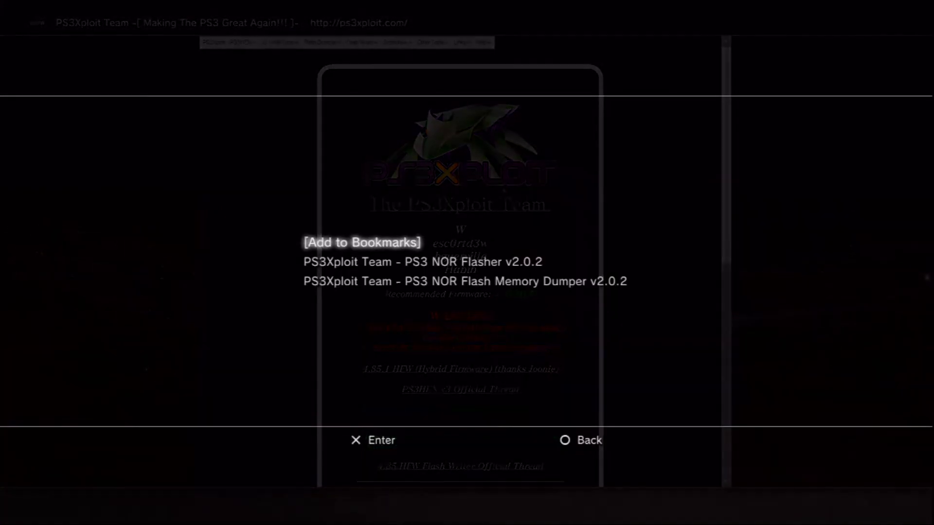
pyautogui.press('Down')
pyautogui.press('Down')
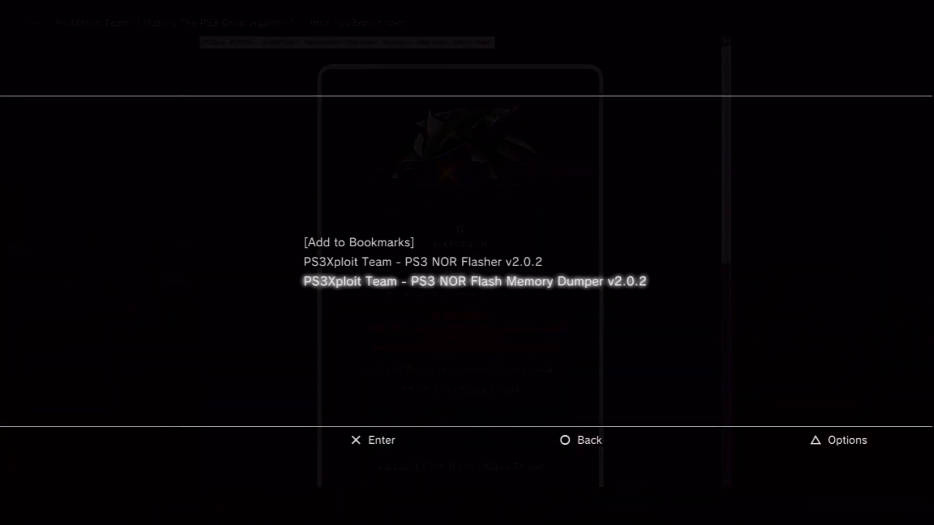
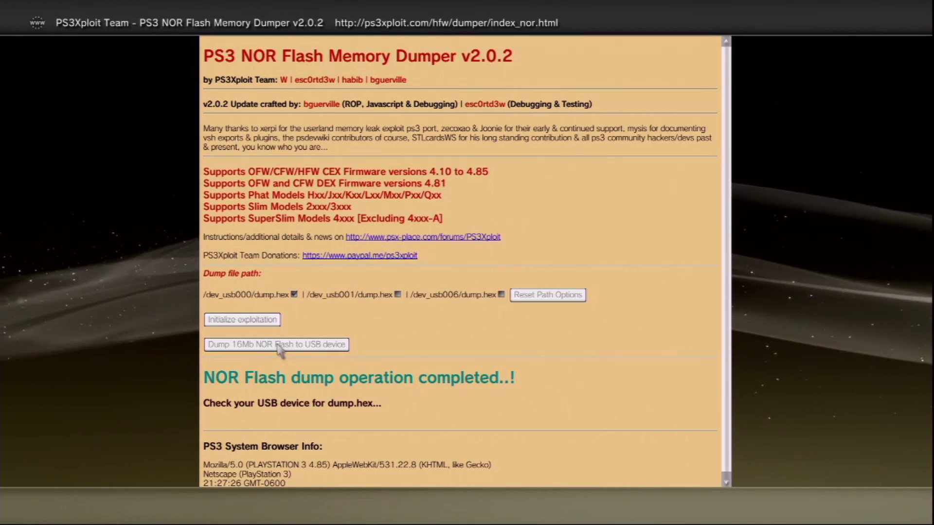
pyautogui.press('Escape')
pyautogui.press('Return')
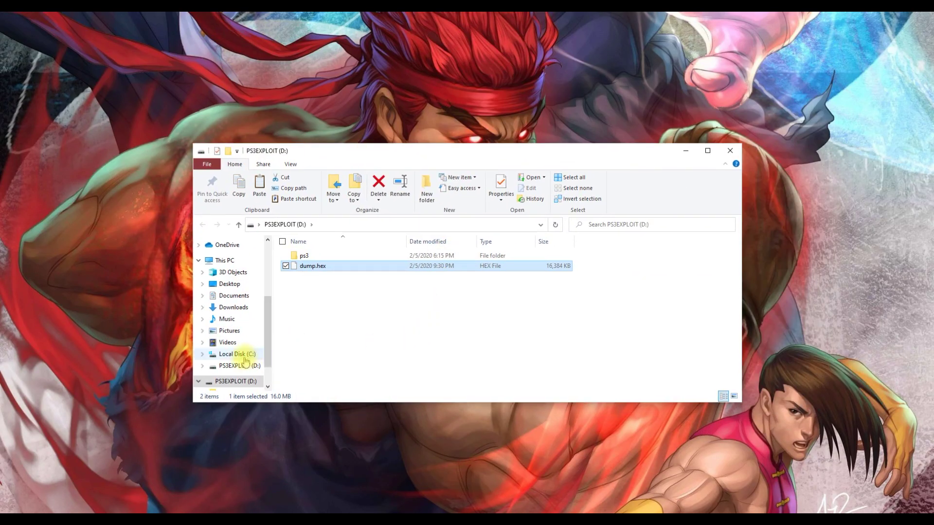
# Switch to File Explorer on the PC and cut dump.hex from the root of the PS3EXPLOIT (D:) drive
pyautogui.click(238, 381)
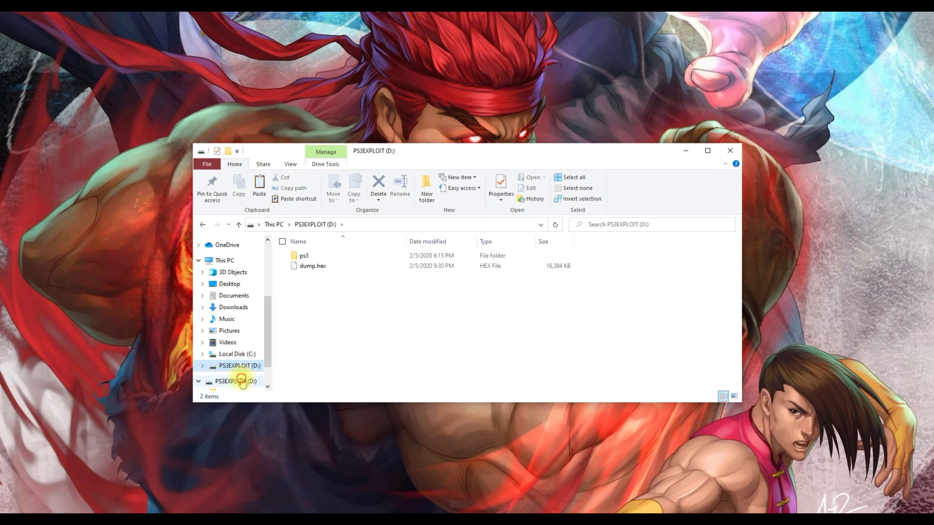
pyautogui.click(315, 268)
pyautogui.rightClick(314, 268)
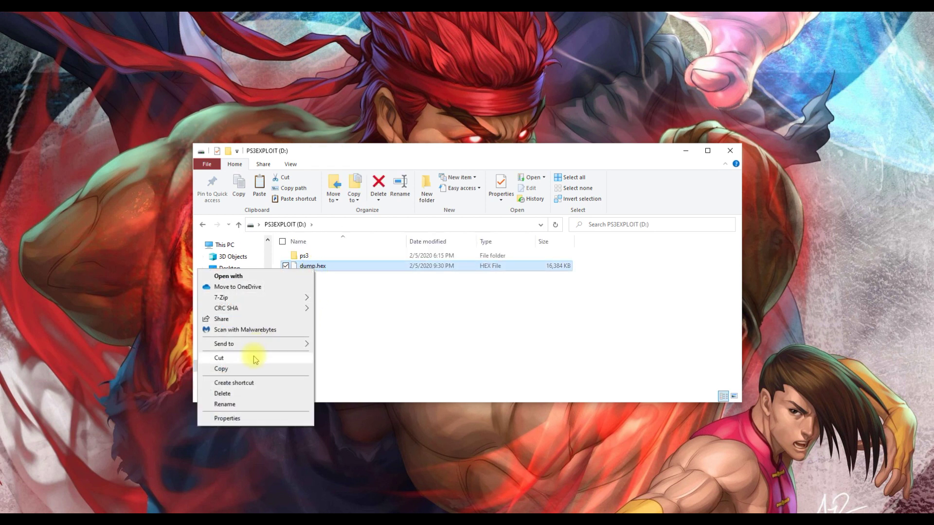
pyautogui.click(254, 358)
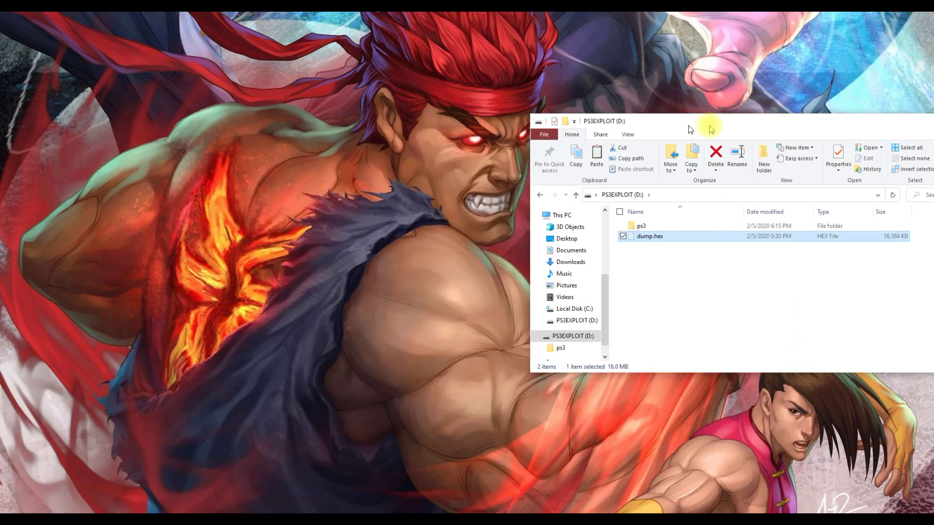
# Create a new folder on the desktop and name it PS3FlashBackup
pyautogui.click(284, 177)
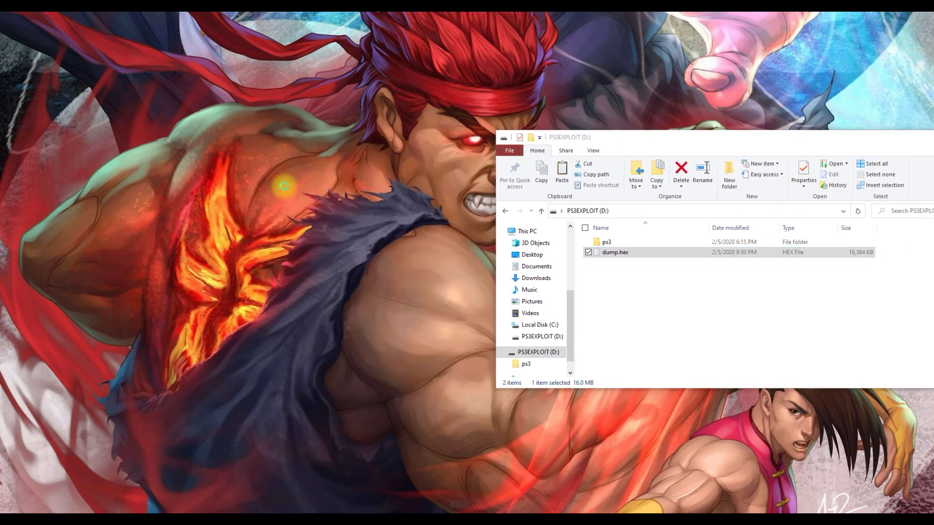
pyautogui.rightClick(283, 175)
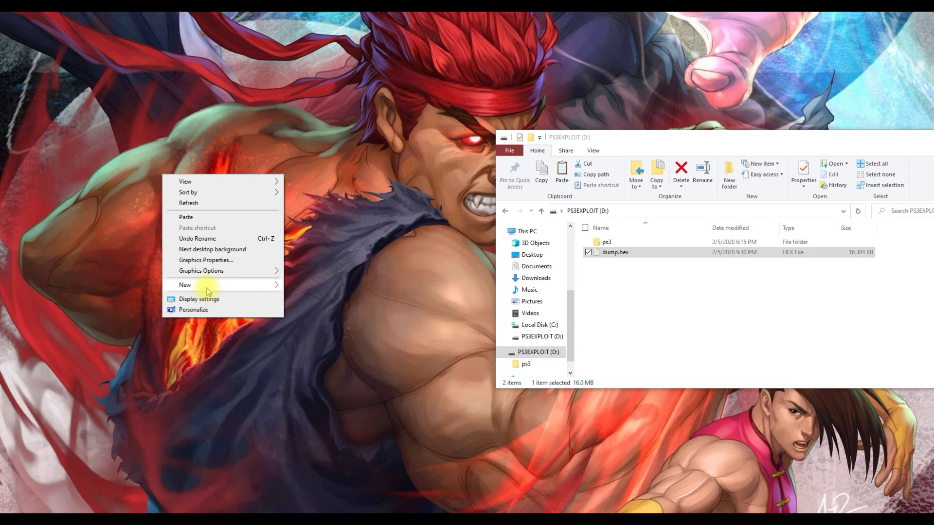
pyautogui.moveTo(209, 288)
pyautogui.click(323, 288)
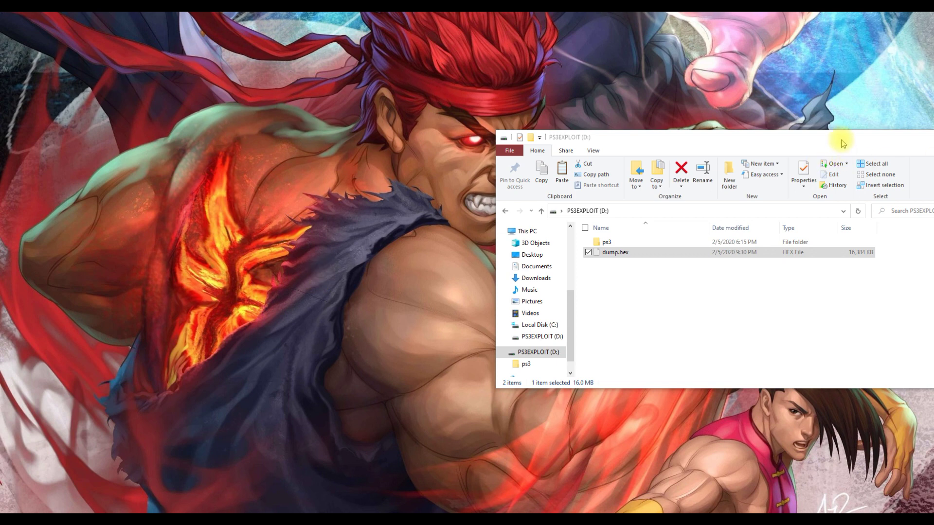
pyautogui.moveTo(844, 143); pyautogui.dragTo(441, 136)
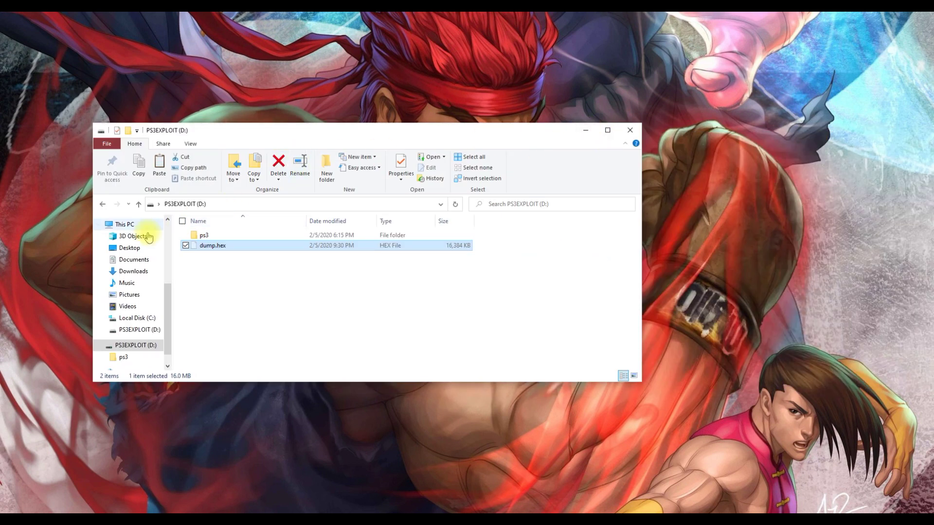
pyautogui.click(129, 249)
pyautogui.click(217, 237)
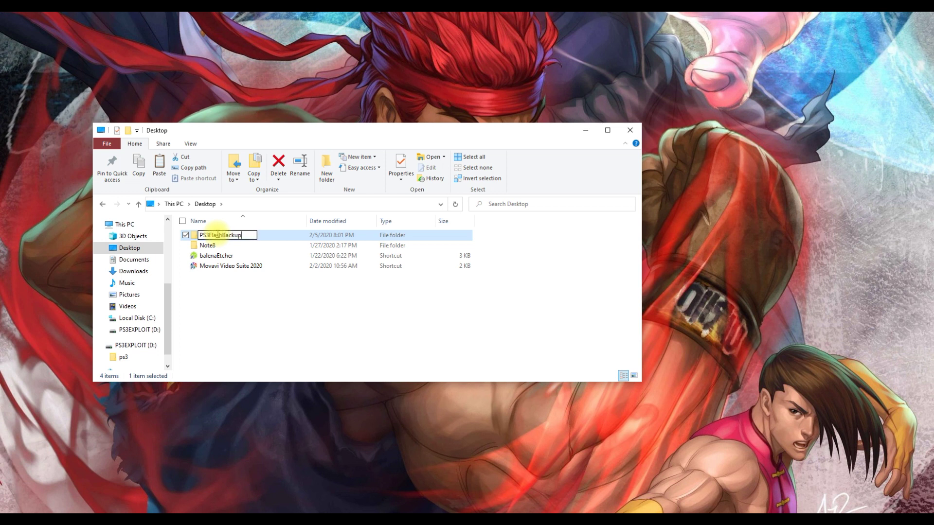
pyautogui.press('Return')
# Paste the flash dump into the PS3FlashBackup folder and rename it OGdump.hex
pyautogui.doubleClick(233, 247)
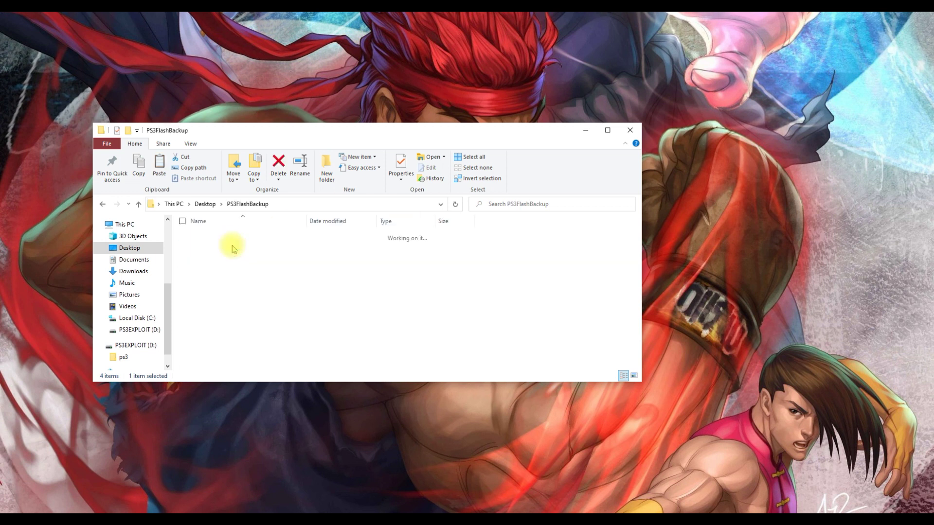
pyautogui.rightClick(232, 246)
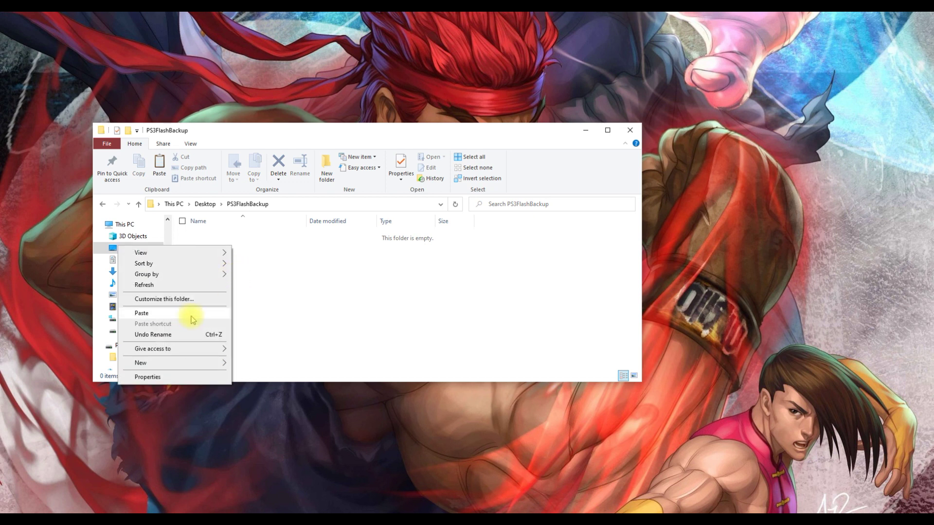
pyautogui.click(141, 314)
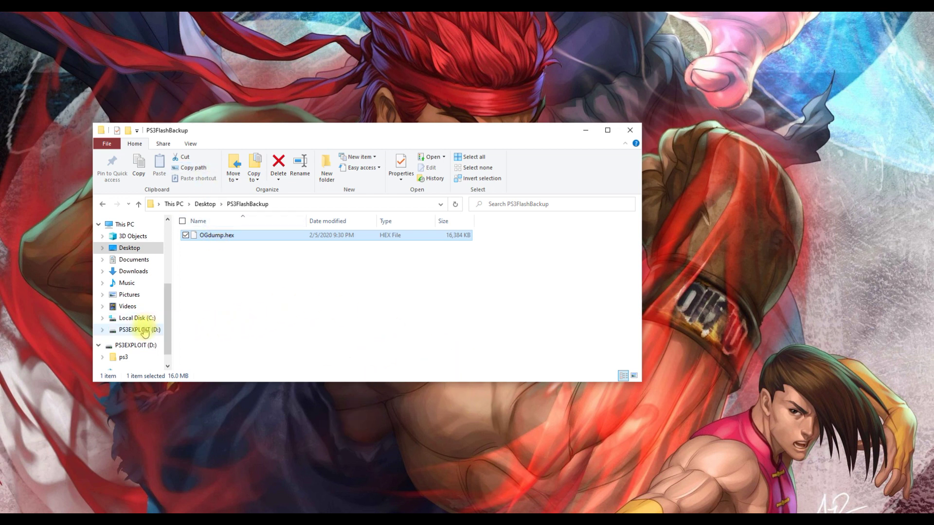
# Permanently delete PS3UPDAT.PUP from the ps3/update folder on the PS3EXPLOIT (D:) drive
pyautogui.click(137, 329)
pyautogui.doubleClick(209, 236)
pyautogui.doubleClick(213, 236)
pyautogui.rightClick(217, 236)
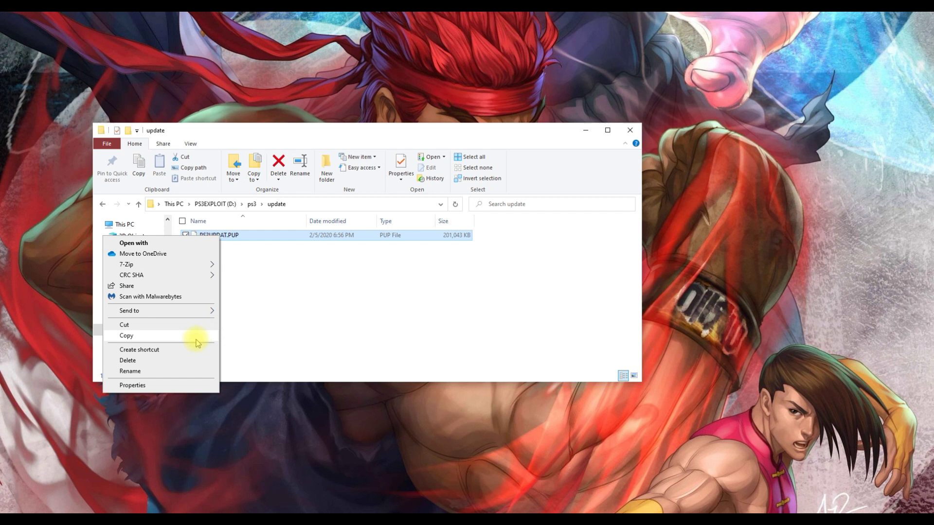
pyautogui.click(179, 360)
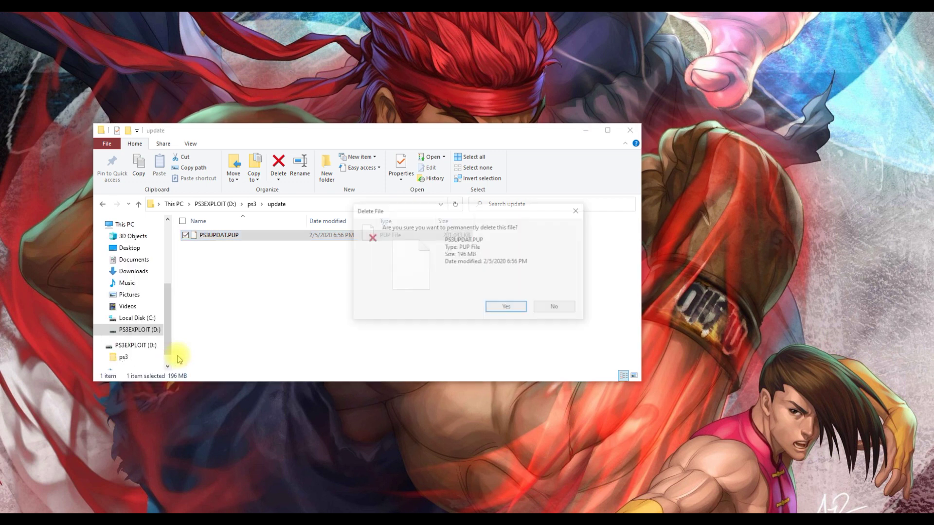
pyautogui.click(510, 308)
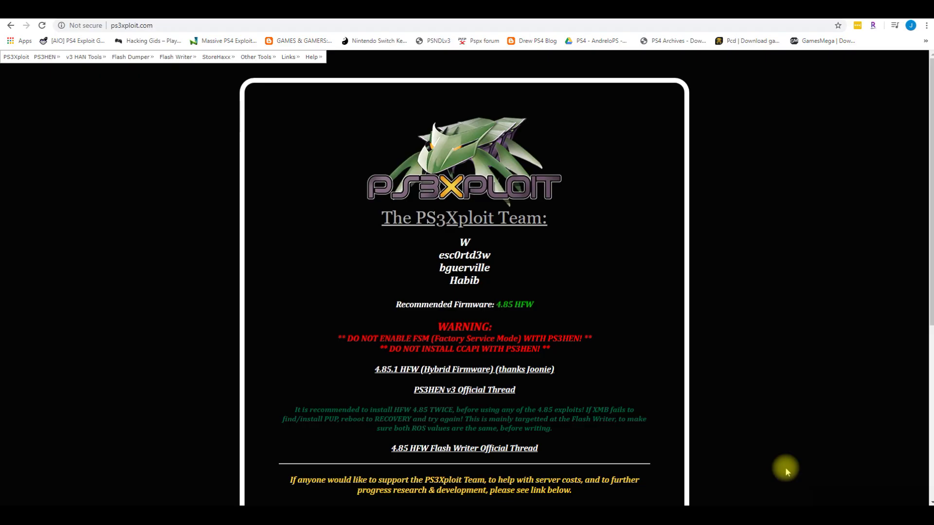
# Switch to Chrome, download the 4.85 HFW Flash Writer's flash hex file from ps3xploit.com, and show it in its folder
pyautogui.moveTo(184, 58)
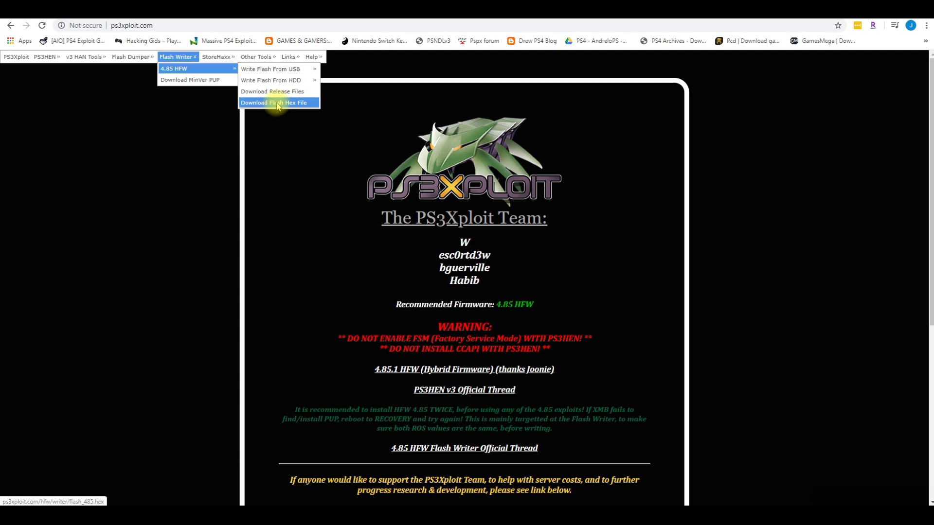
pyautogui.click(277, 104)
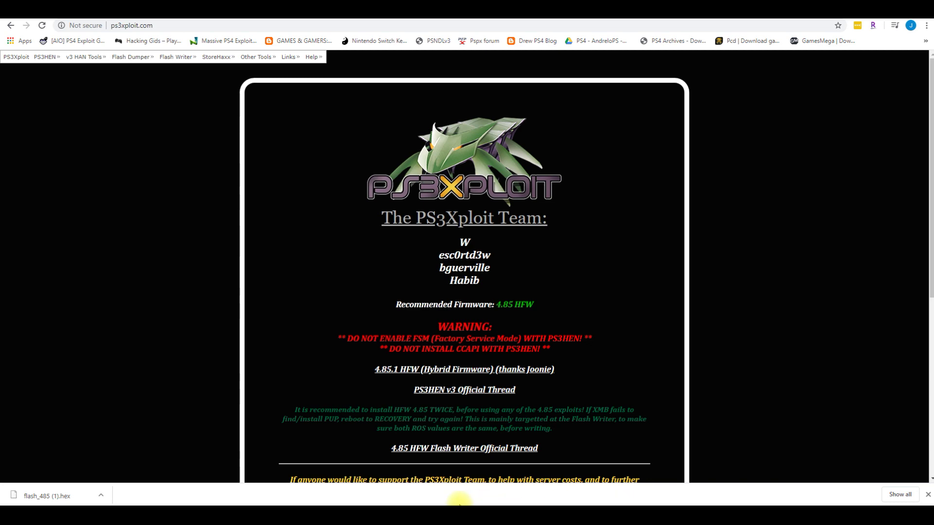
pyautogui.click(102, 493)
pyautogui.click(121, 463)
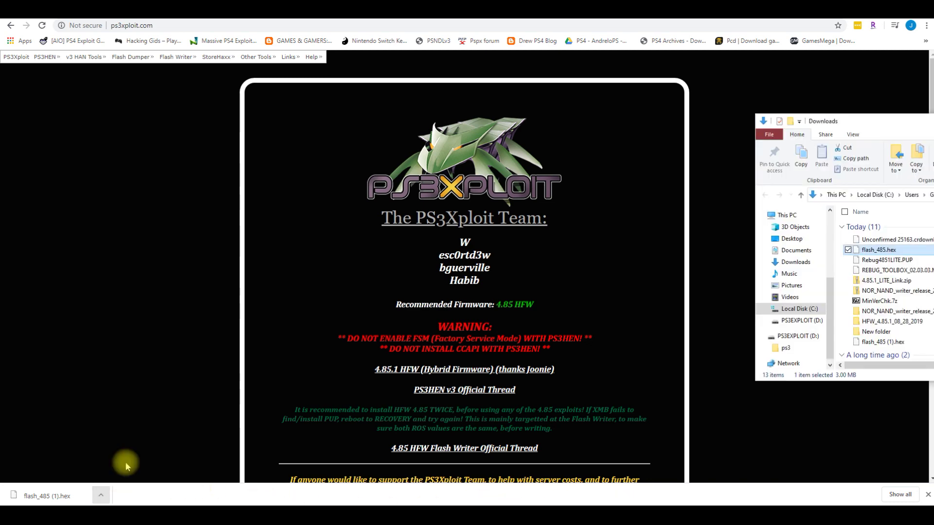
# Delete the duplicate flash_485 (1).hex from the Downloads folder
pyautogui.moveTo(918, 126); pyautogui.dragTo(483, 121)
pyautogui.scroll(-1, 475, 325)
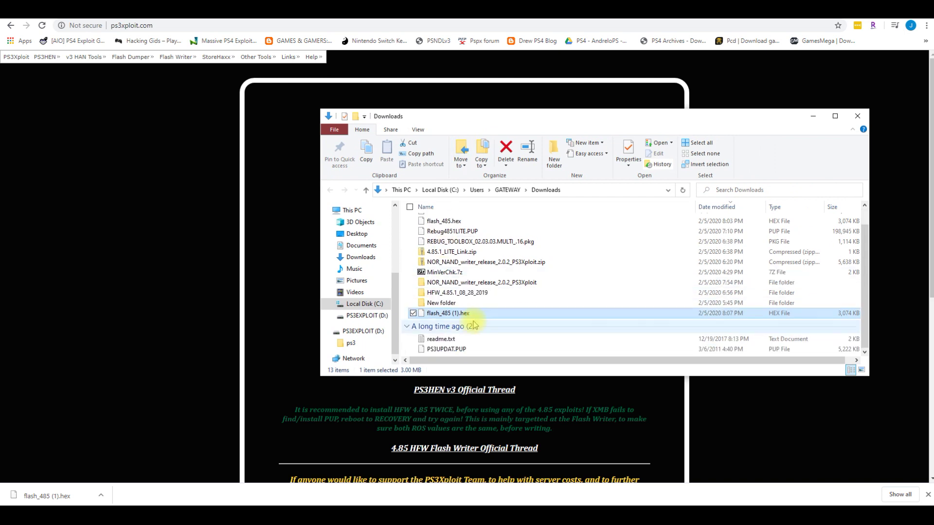
pyautogui.rightClick(457, 315)
pyautogui.click(416, 466)
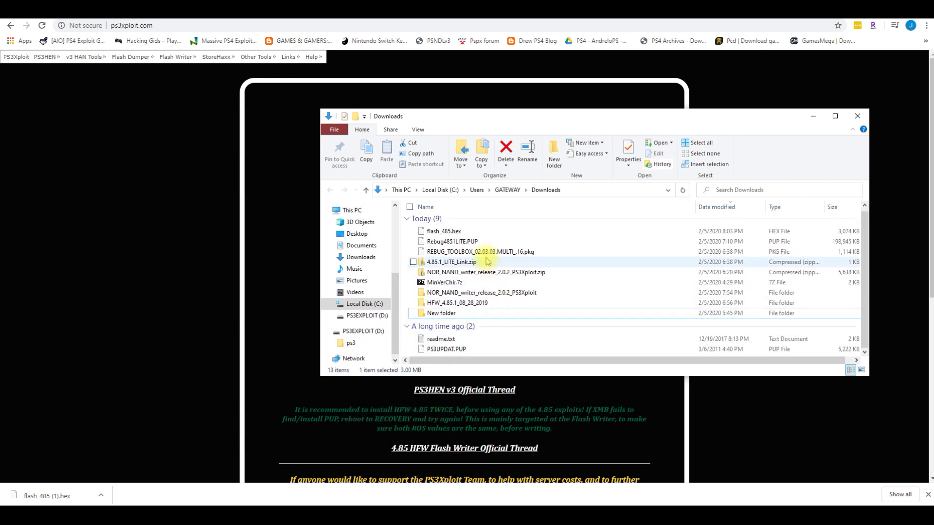
# Load flash_485.hex from Downloads into OnlineMD5's file hash generator to calculate its MD5 checksum
pyautogui.click(474, 233)
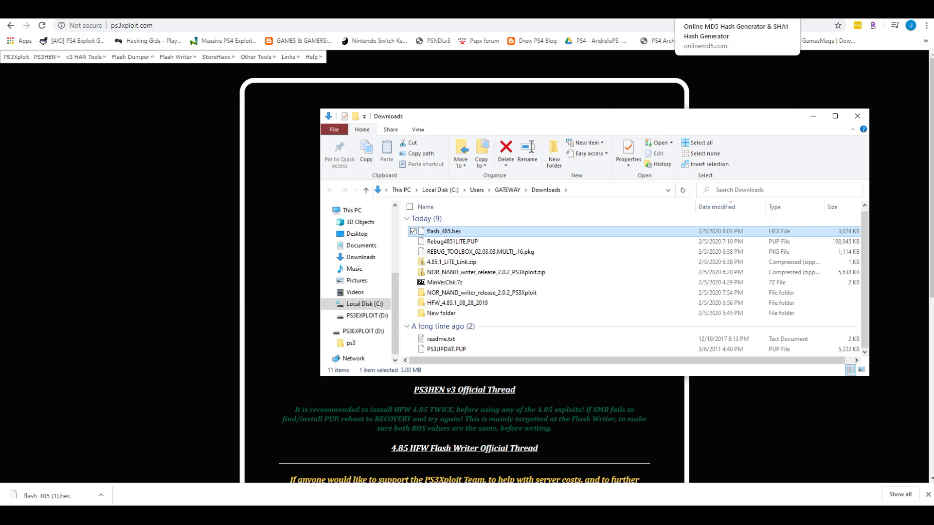
pyautogui.click(672, 21)
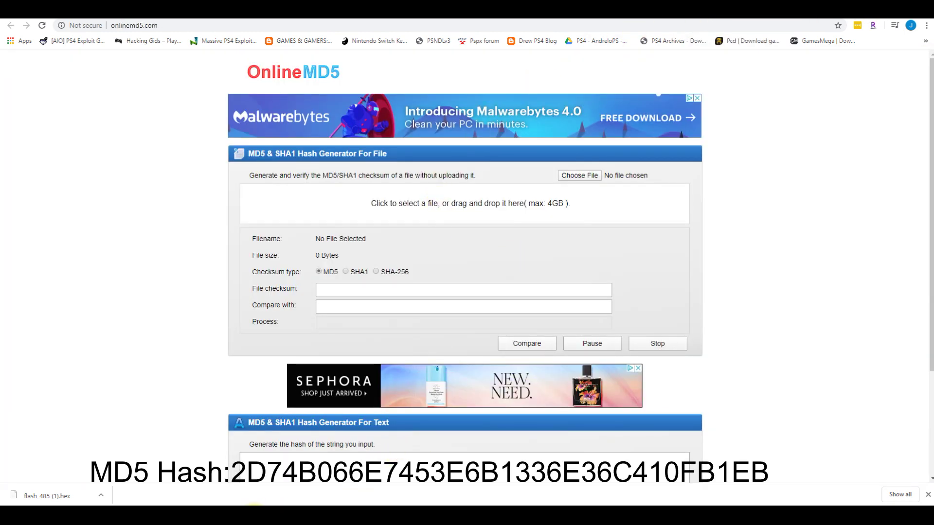
pyautogui.moveTo(253, 508)
pyautogui.click(368, 459)
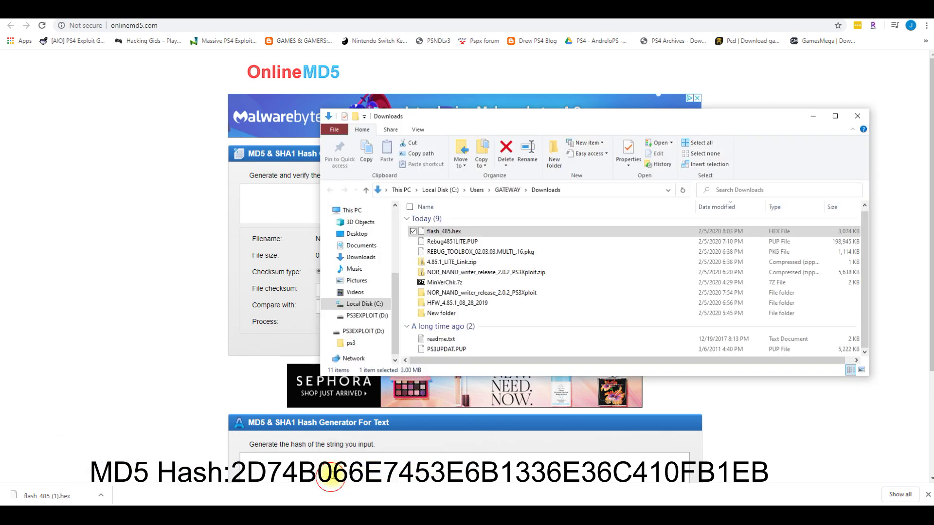
pyautogui.moveTo(581, 112); pyautogui.dragTo(931, 112)
pyautogui.moveTo(827, 111); pyautogui.dragTo(844, 112)
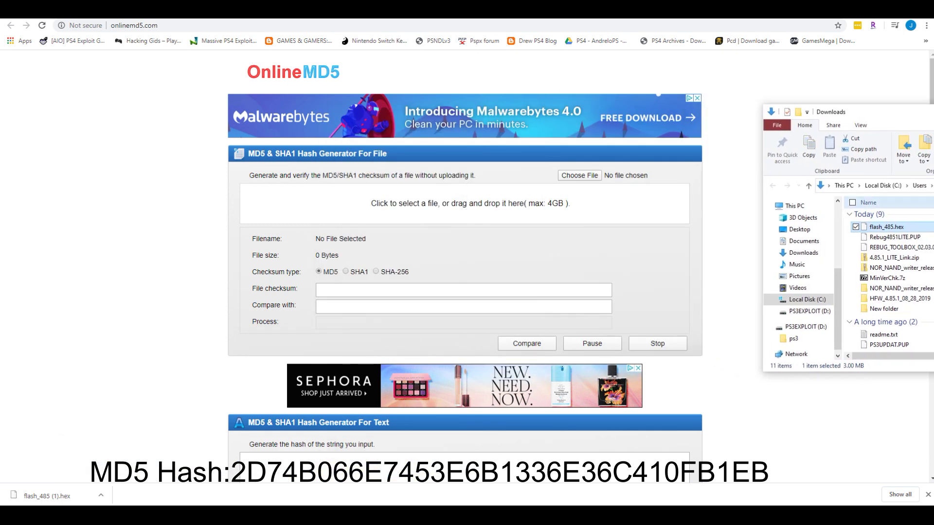
pyautogui.moveTo(865, 229); pyautogui.dragTo(432, 201)
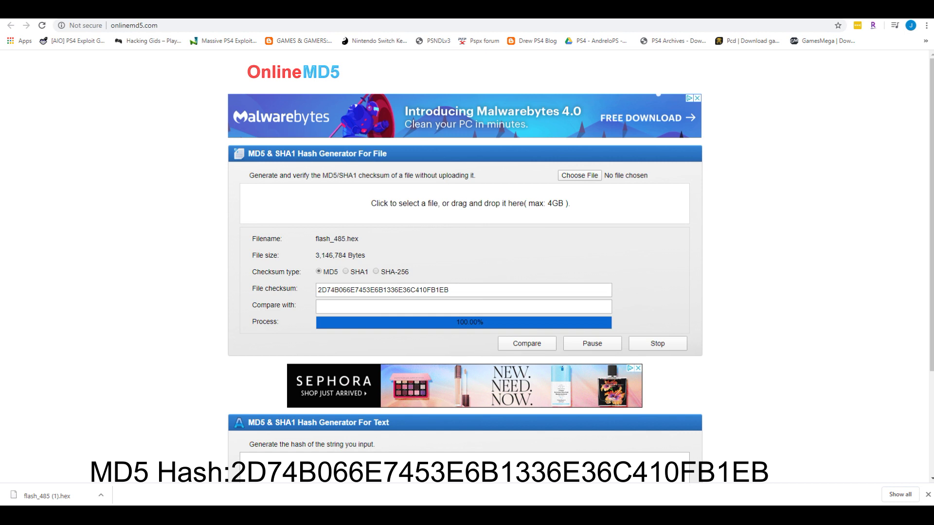
# Compare the file's checksum with MD5 hash 2D74B066E7453E6B1336E36C410FB1EB and return to the PS3Xploit page
pyautogui.click(380, 305)
pyautogui.rightClick(377, 308)
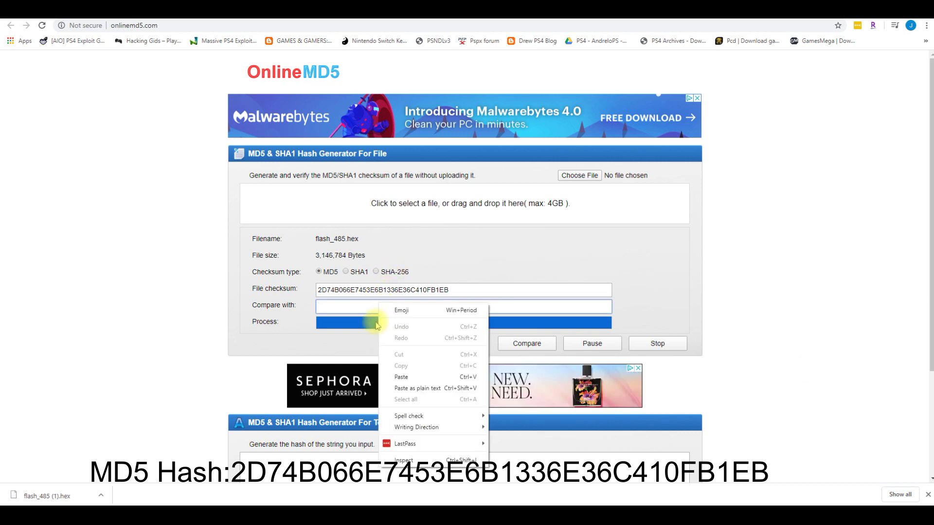
pyautogui.click(398, 379)
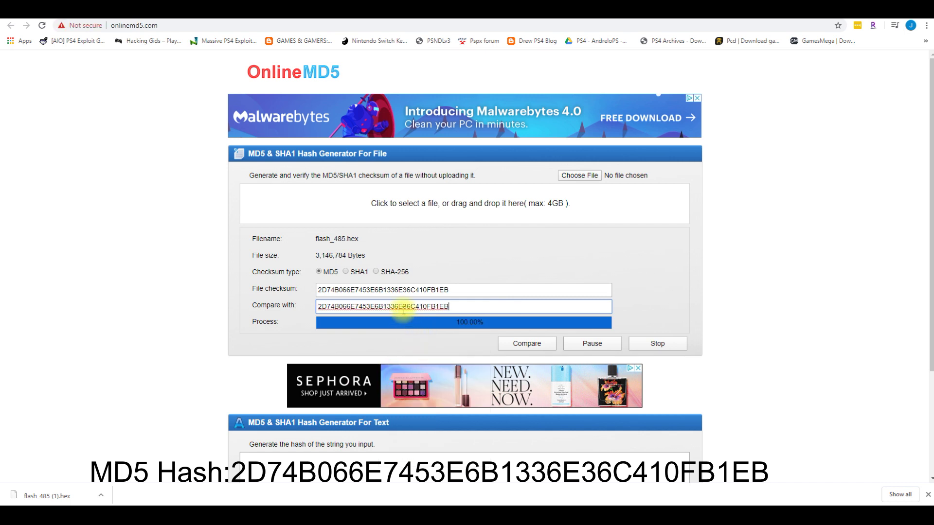
pyautogui.click(516, 346)
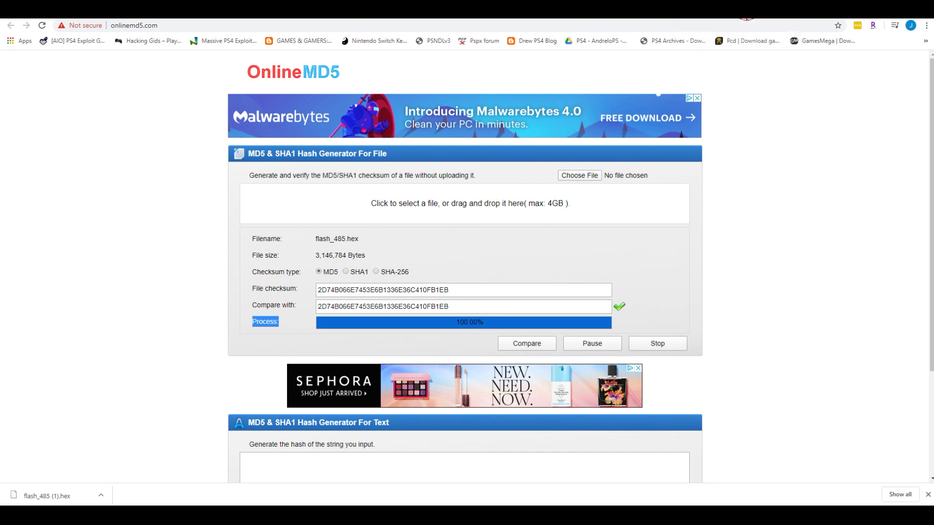
pyautogui.click(746, 19)
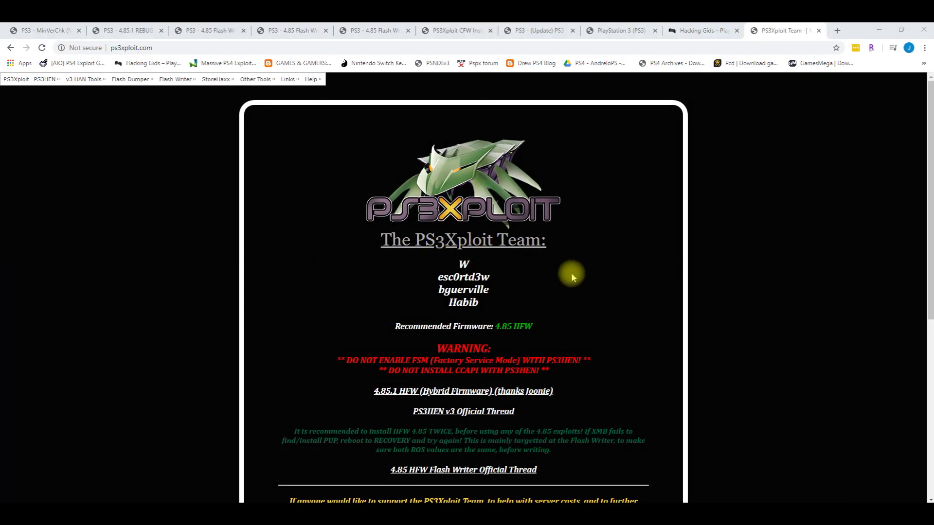
# Switch to File Explorer and copy flash_485.hex from Downloads to the root of the PS3EXPLOIT (D:) drive
pyautogui.click(880, 30)
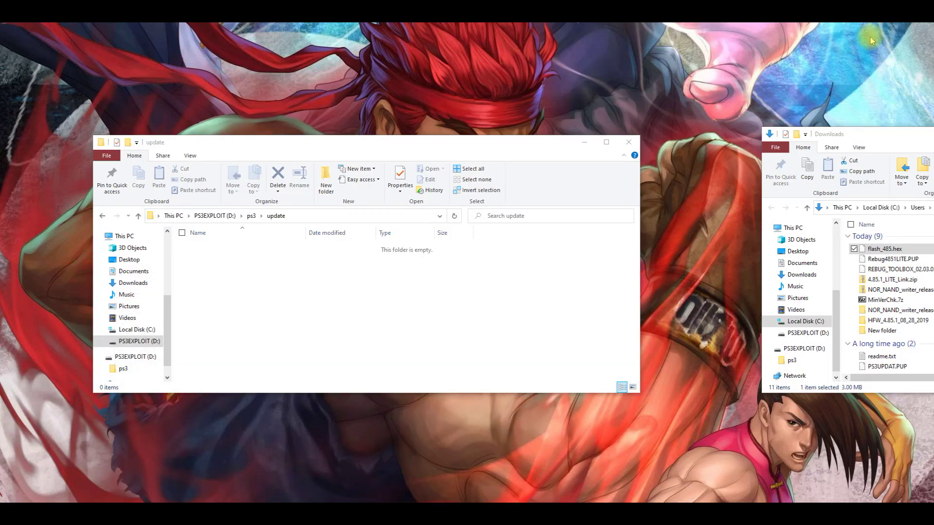
pyautogui.click(251, 216)
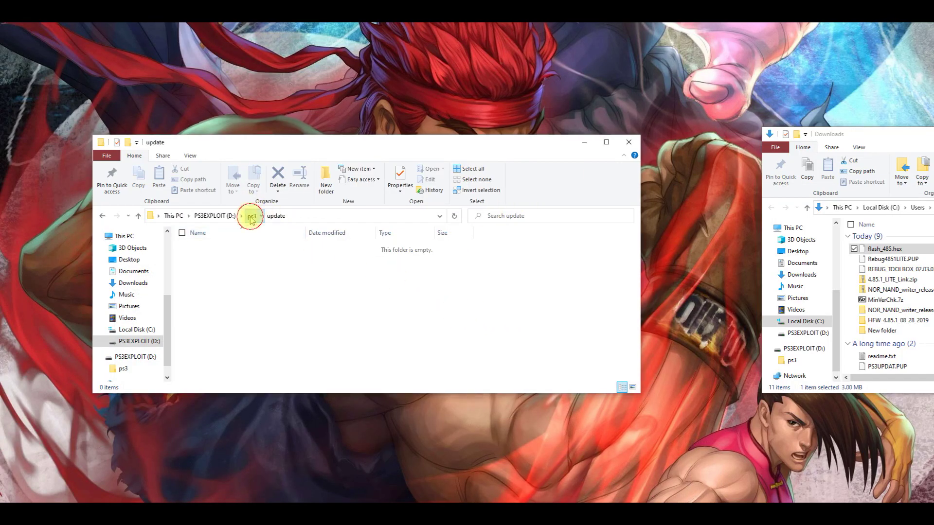
pyautogui.click(214, 216)
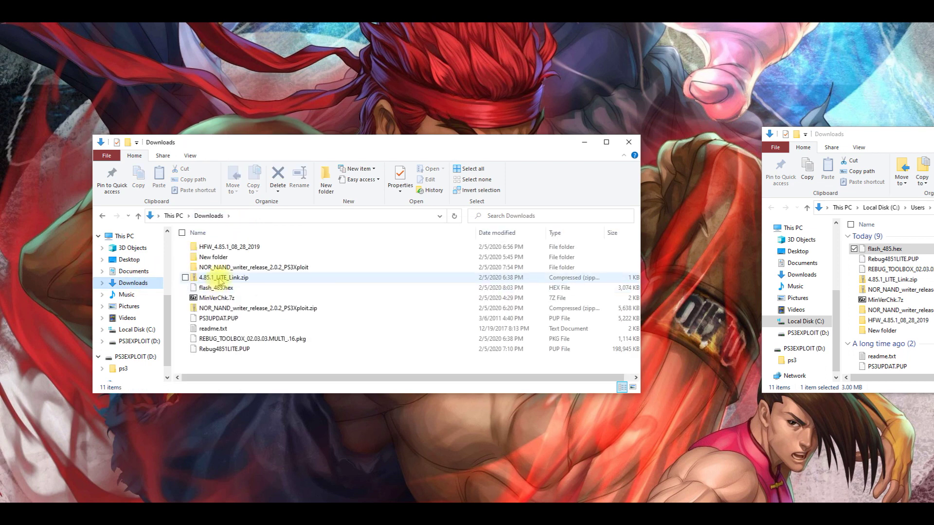
pyautogui.rightClick(218, 289)
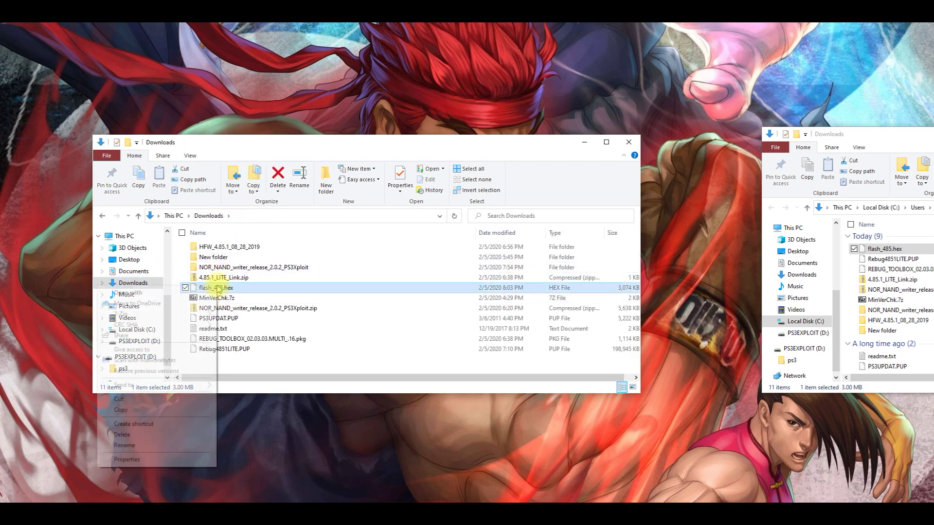
pyautogui.click(122, 411)
pyautogui.click(141, 341)
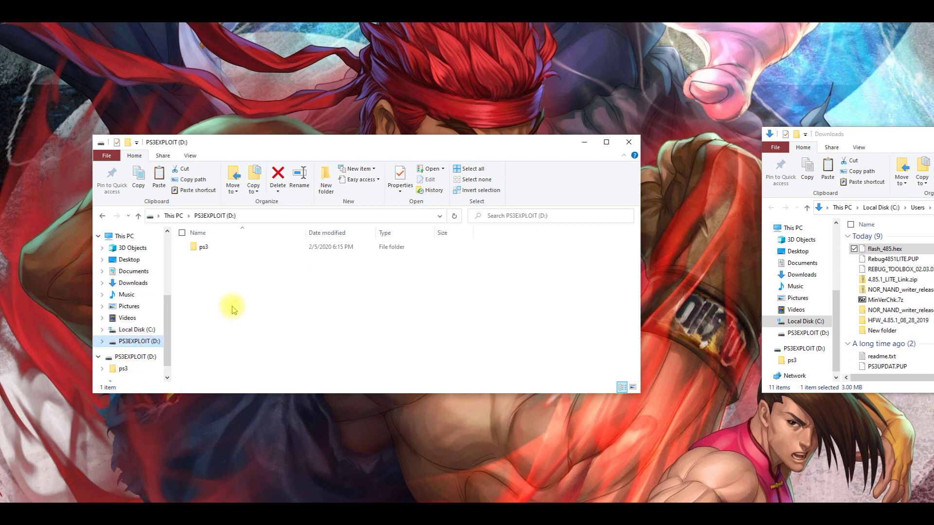
pyautogui.rightClick(230, 298)
pyautogui.click(162, 364)
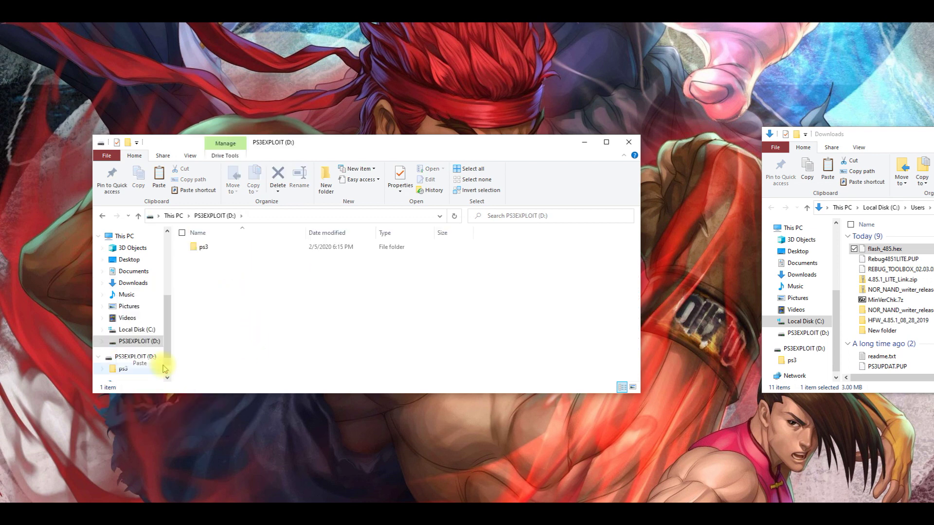
pyautogui.click(245, 320)
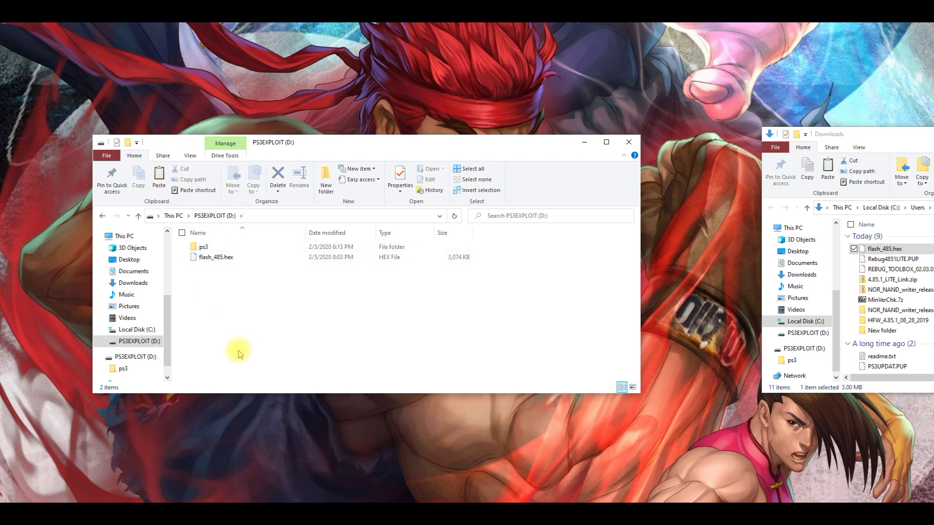
# Eject the PS3EXPLOIT (D:) drive, continuing even if it is in use
pyautogui.rightClick(131, 343)
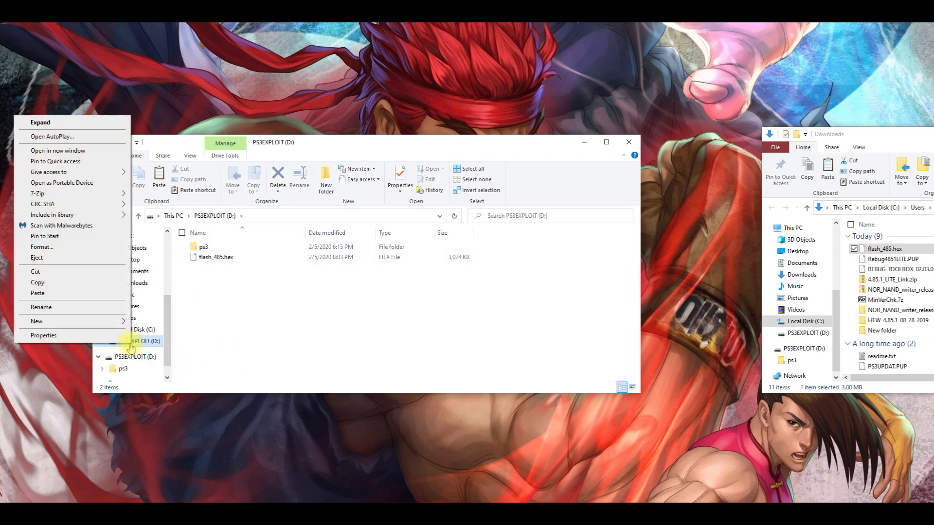
pyautogui.click(43, 263)
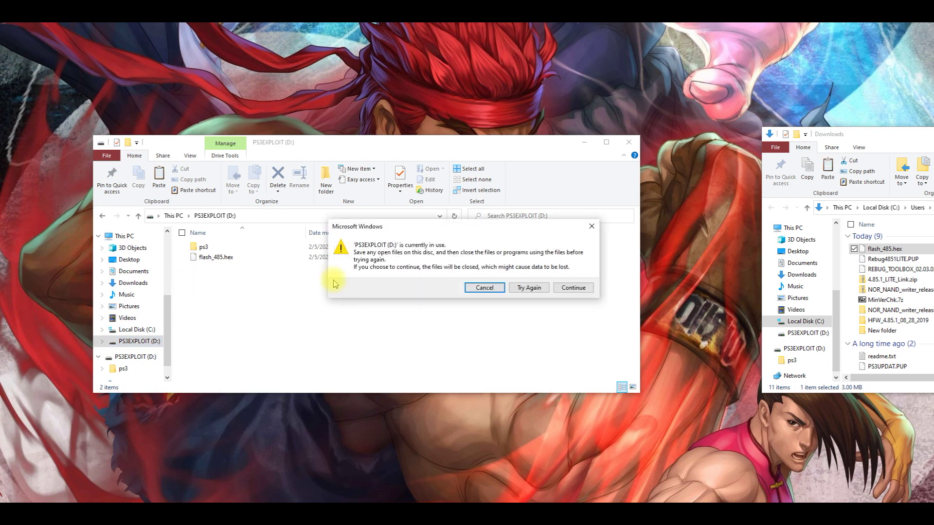
pyautogui.click(575, 288)
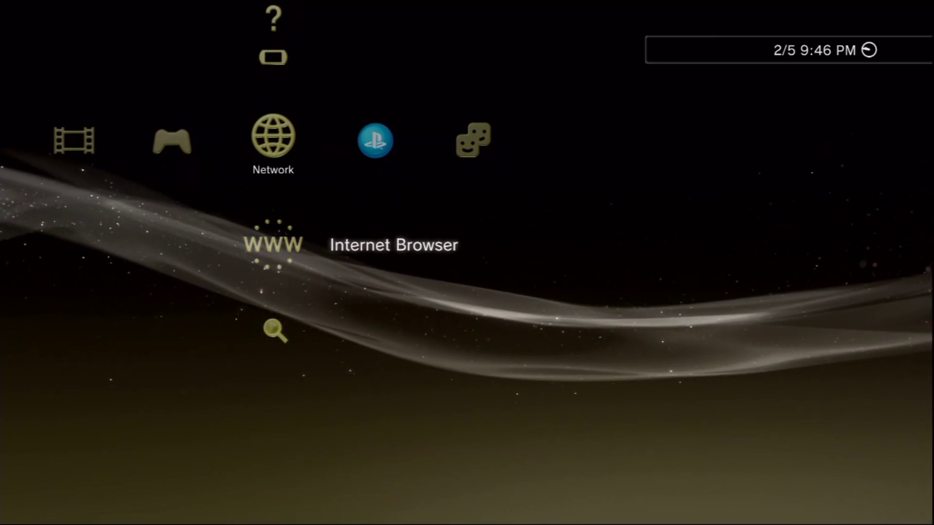
# Switch to the PS3 and open the Internet Browser in the Network category
pyautogui.press('Left')
pyautogui.press('Left')
pyautogui.press('Right')
pyautogui.press('Right')
pyautogui.press('Down')
pyautogui.press('Up')
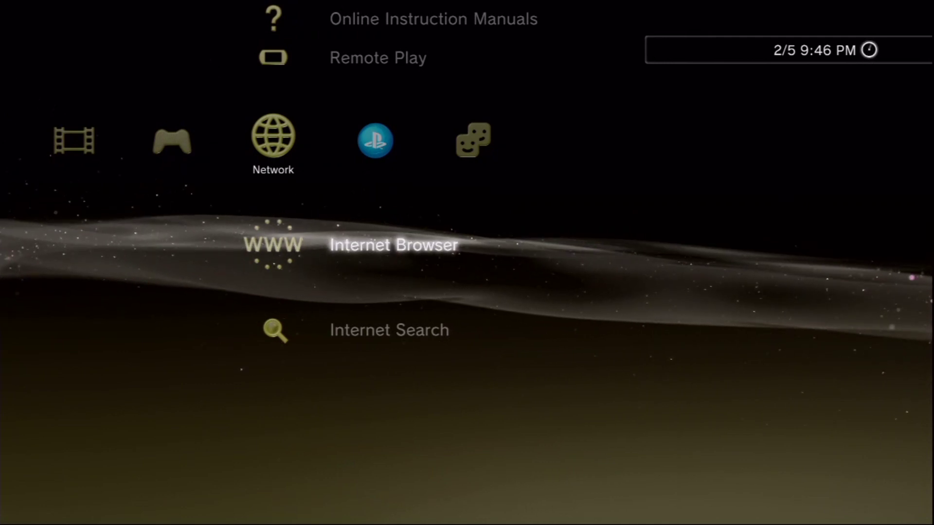
pyautogui.press('Return')
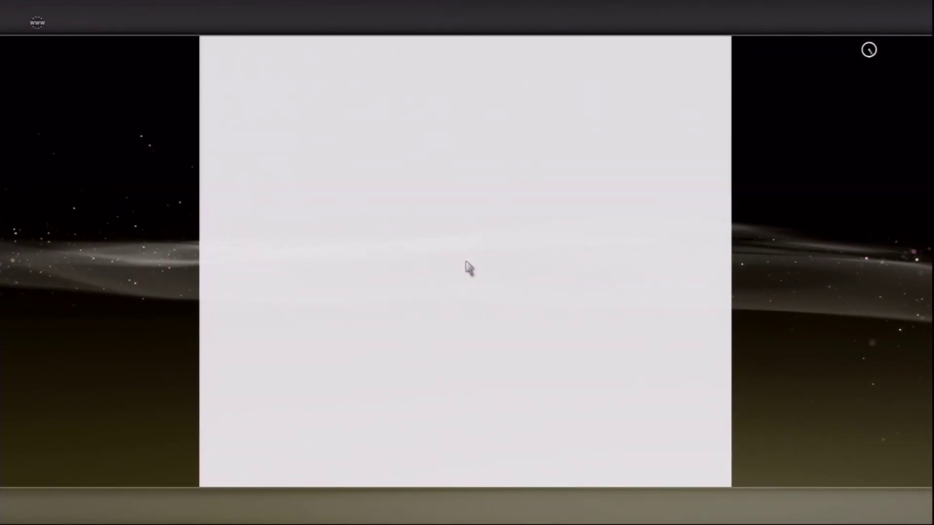
# Open the bookmarked PS3 NOR Flasher v2.0.2 page and acknowledge the HFW requirement notice
pyautogui.press('Menu')
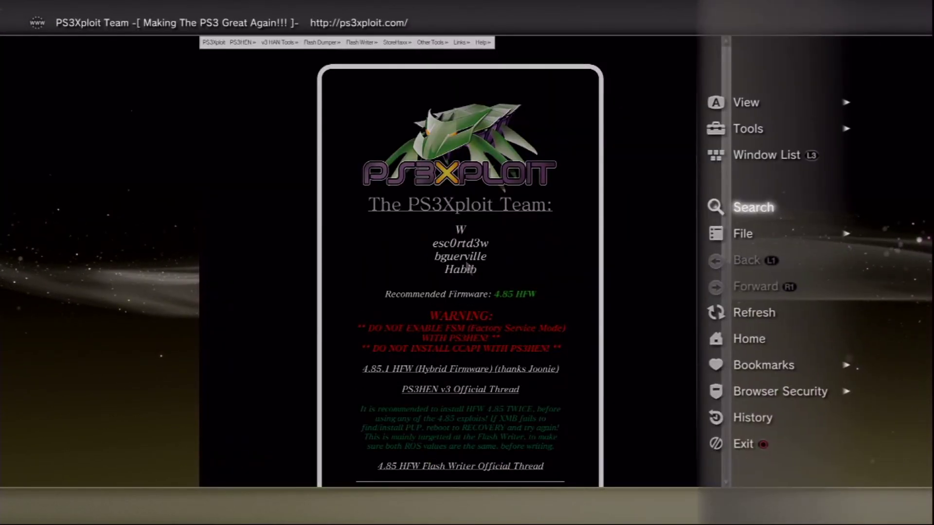
pyautogui.press('Down')
pyautogui.press('Down')
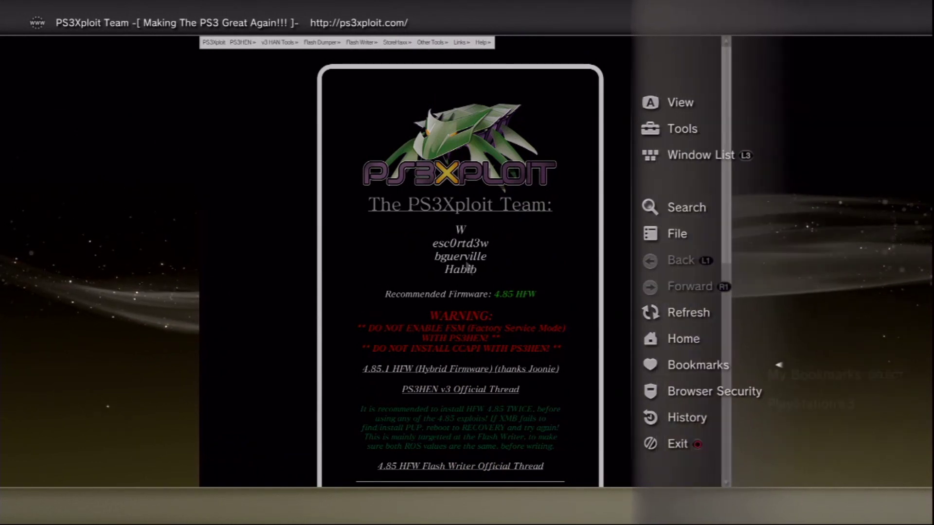
pyautogui.press('Right')
pyautogui.press('Return')
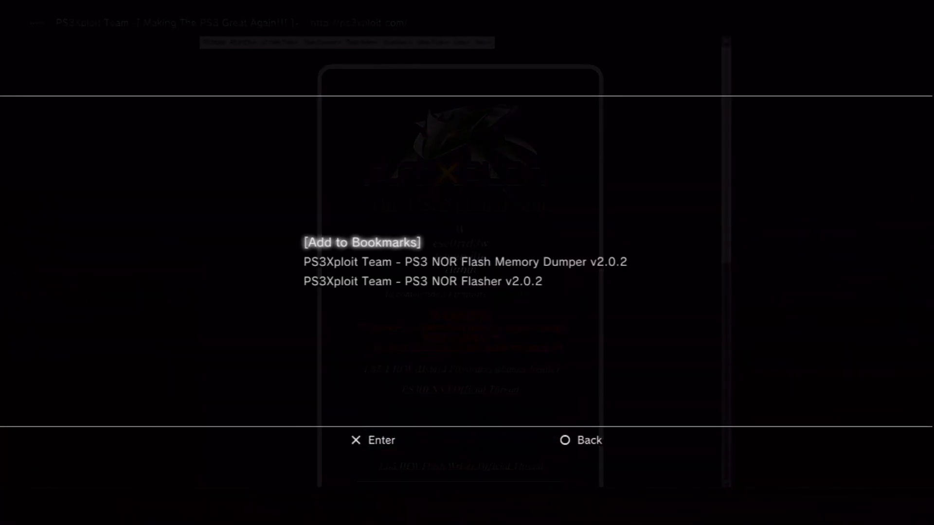
pyautogui.press('Down')
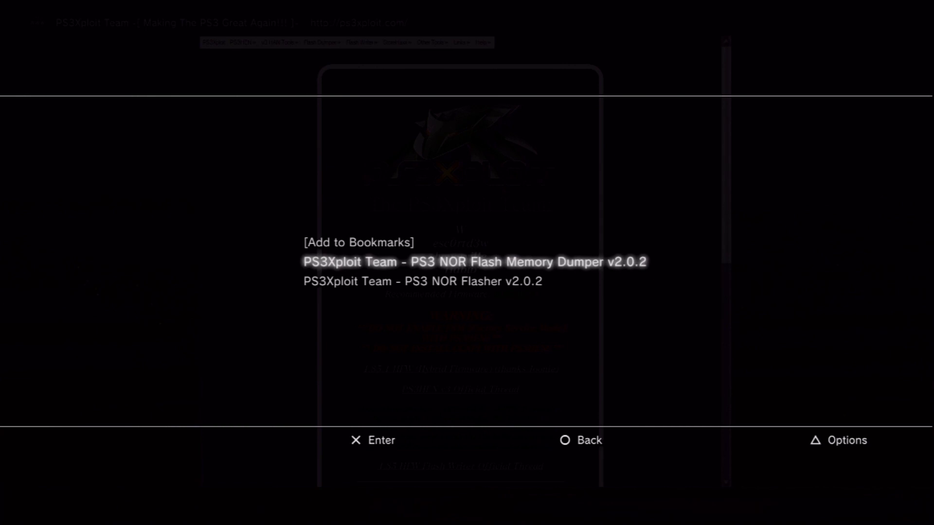
pyautogui.press('Down')
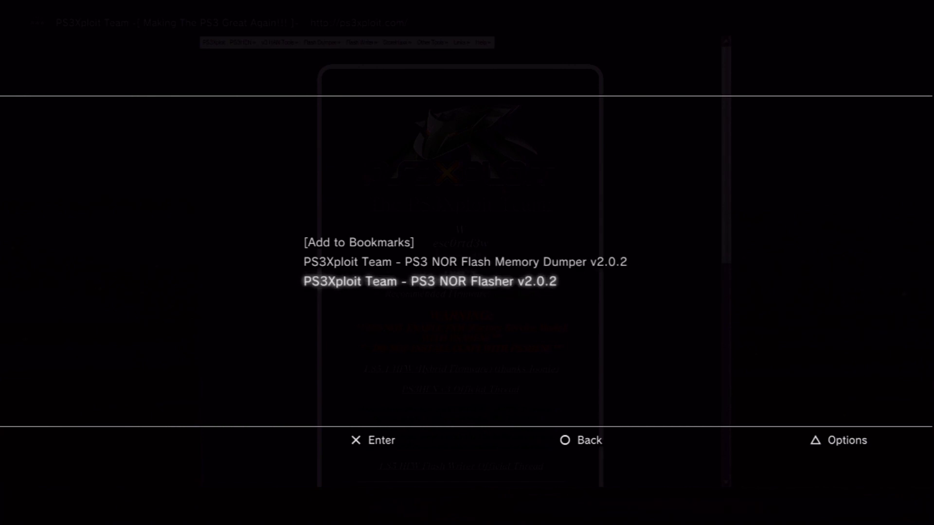
pyautogui.press('Return')
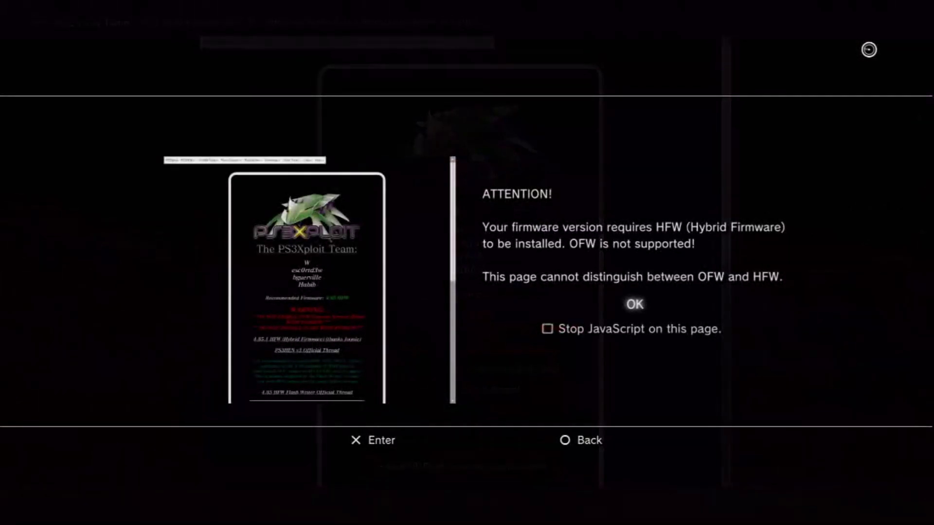
pyautogui.press('Return')
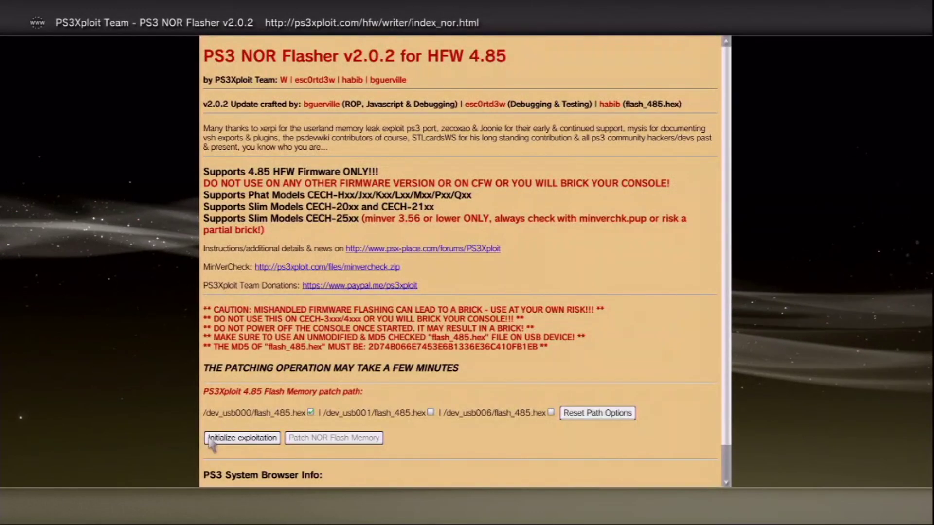
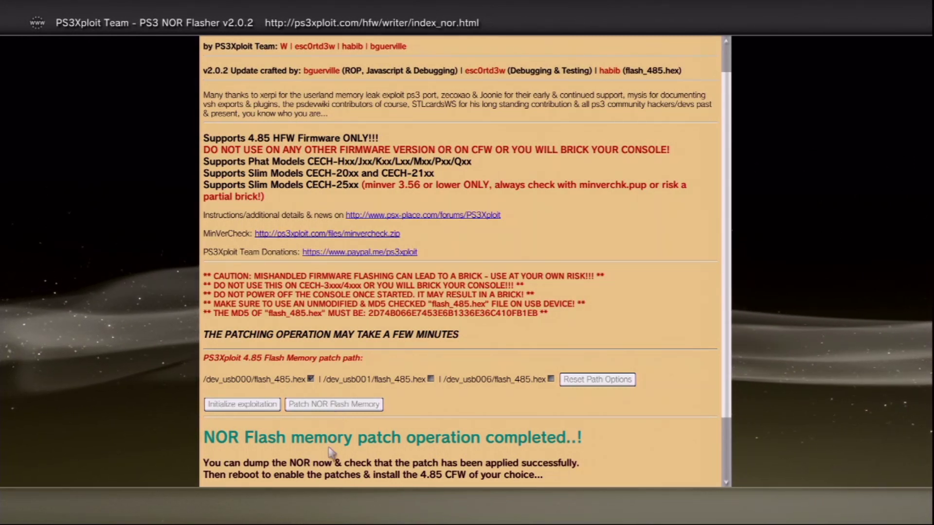
# Check the NOR Flasher page's patch operation result and close the browser
pyautogui.scroll(-3, 330, 476)
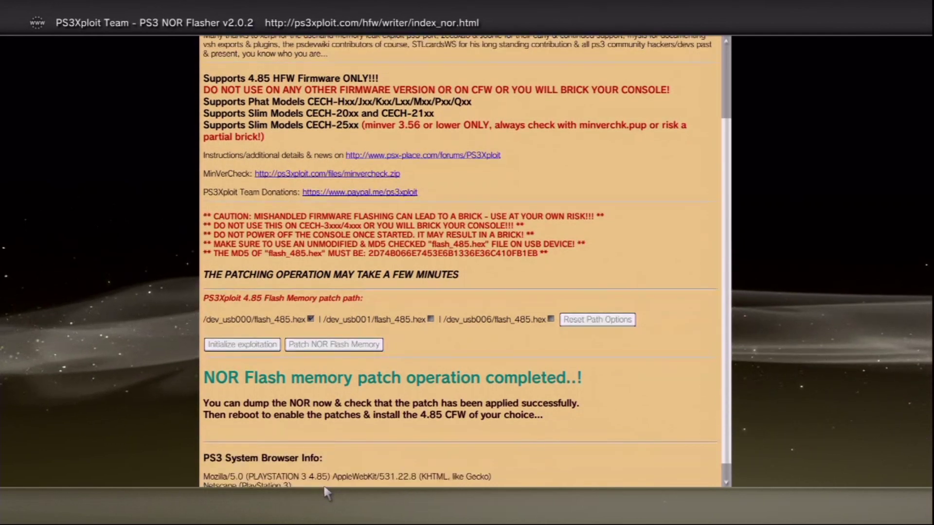
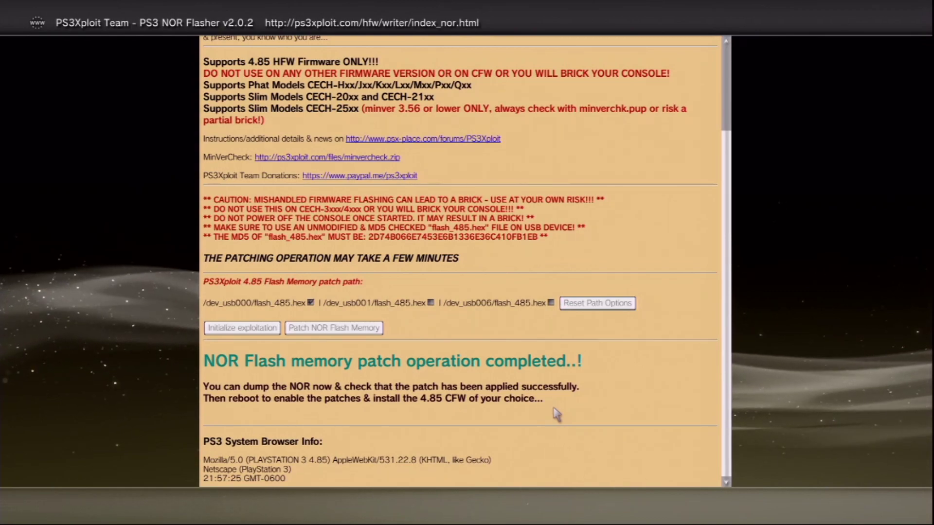
pyautogui.press('Escape')
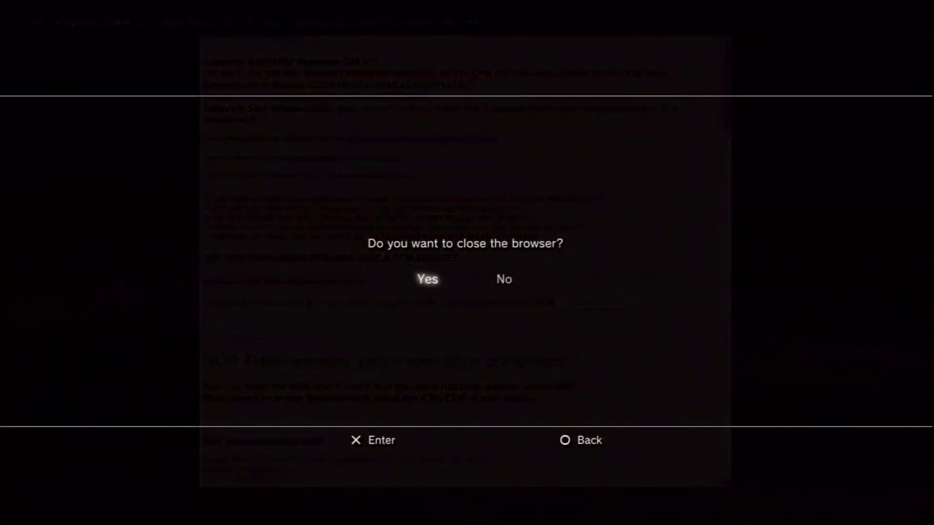
pyautogui.press('Return')
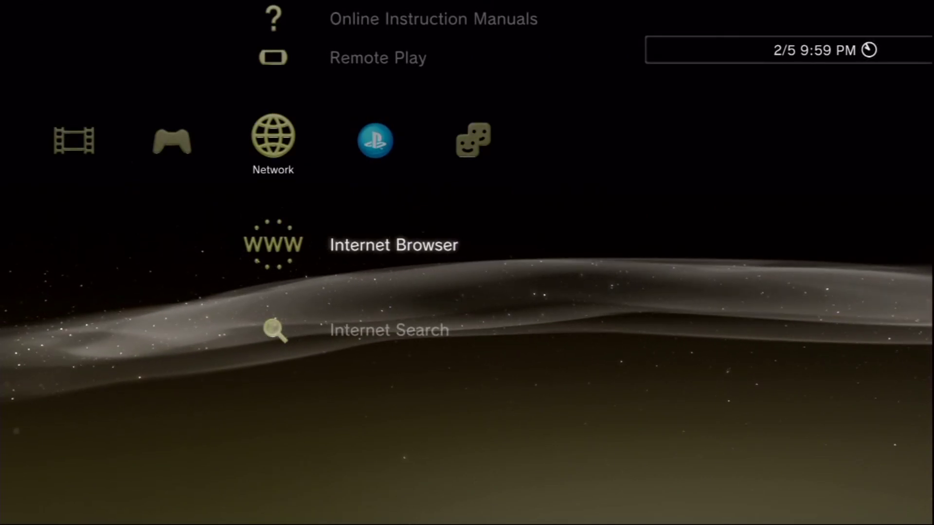
# Dump the patched NOR flash to /dev_usb000/dump.hex with the bookmarked PS3 NOR Flash Memory Dumper v2.0.2, and close the browser
pyautogui.press('Down')
pyautogui.press('Up')
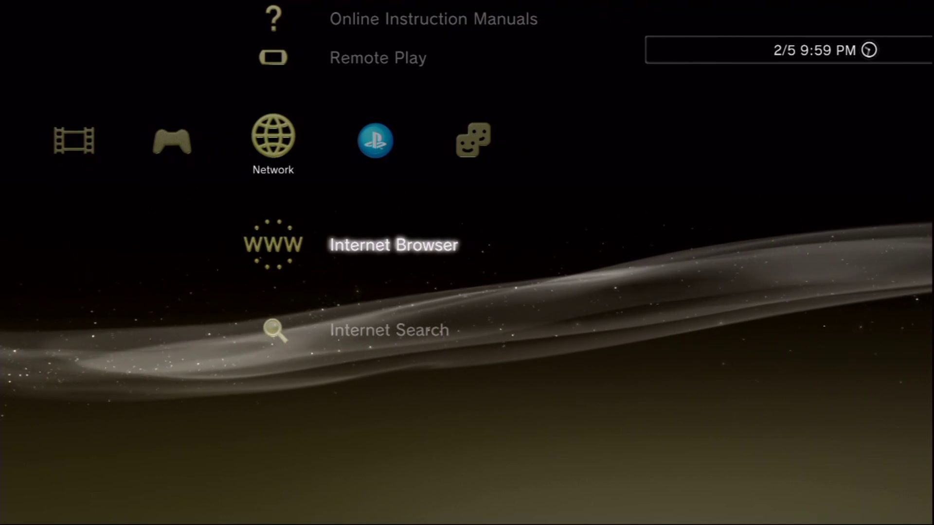
pyautogui.press('Return')
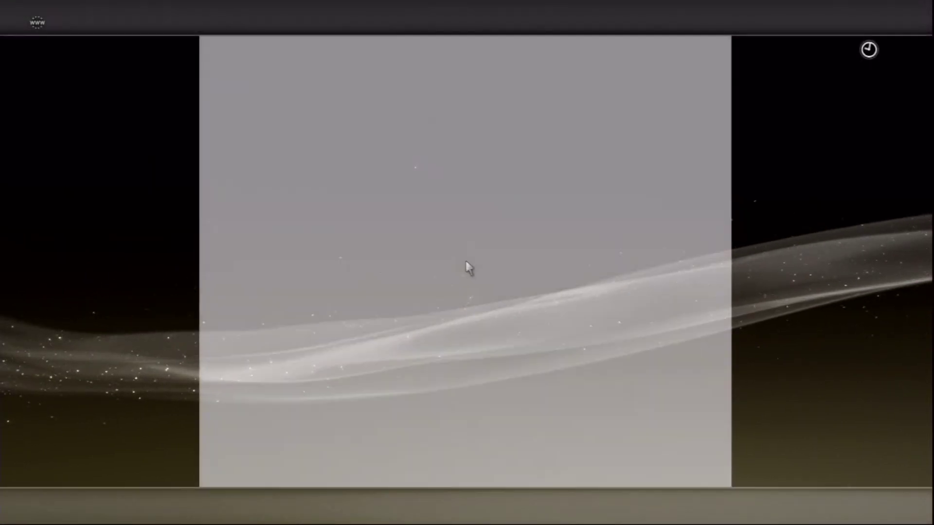
pyautogui.press('Menu')
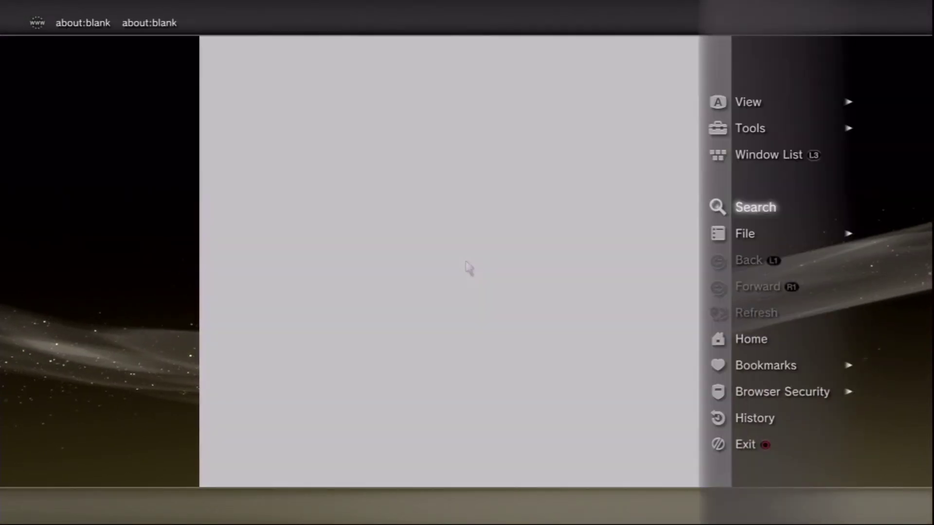
pyautogui.press('Down')
pyautogui.press('Right')
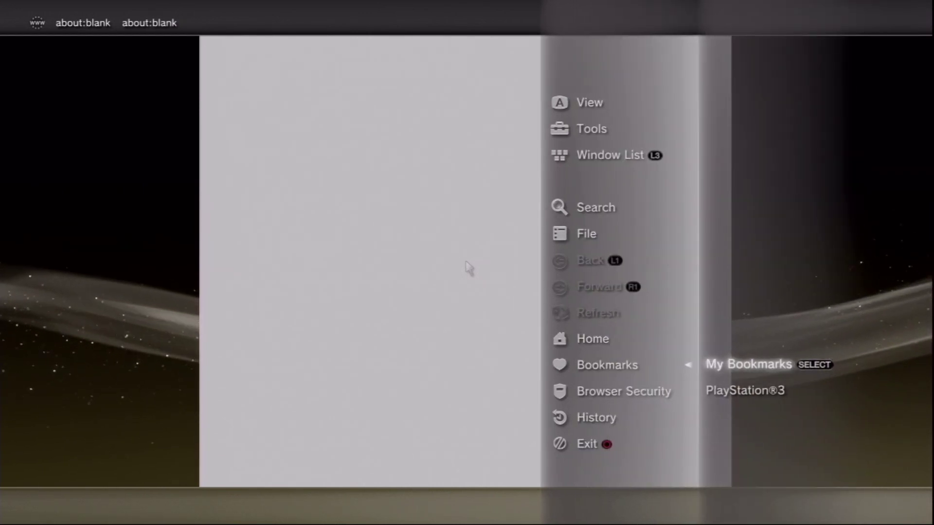
pyautogui.press('Return')
pyautogui.press('Down')
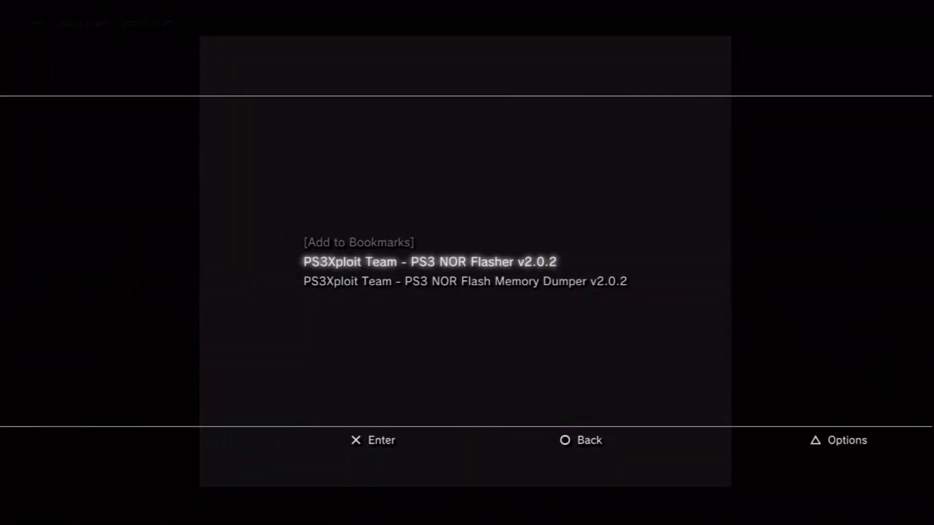
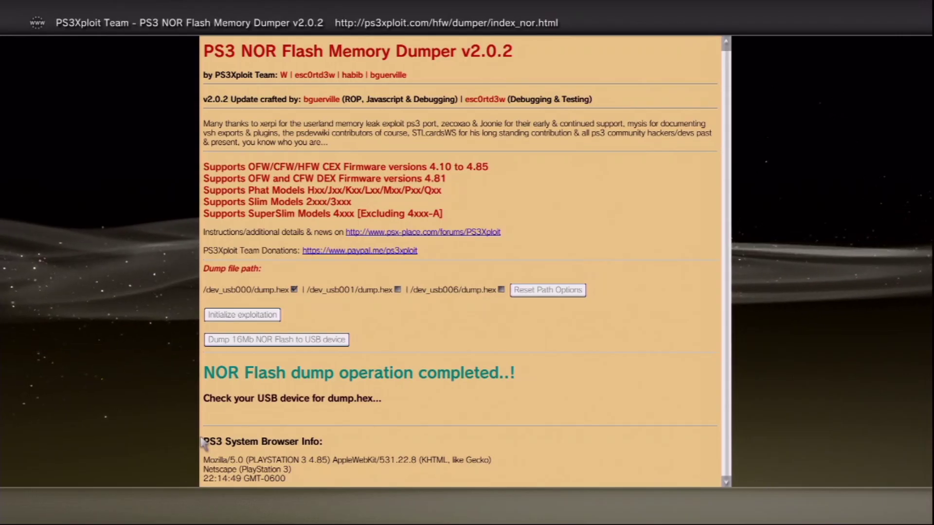
pyautogui.press('Escape')
pyautogui.press('Return')
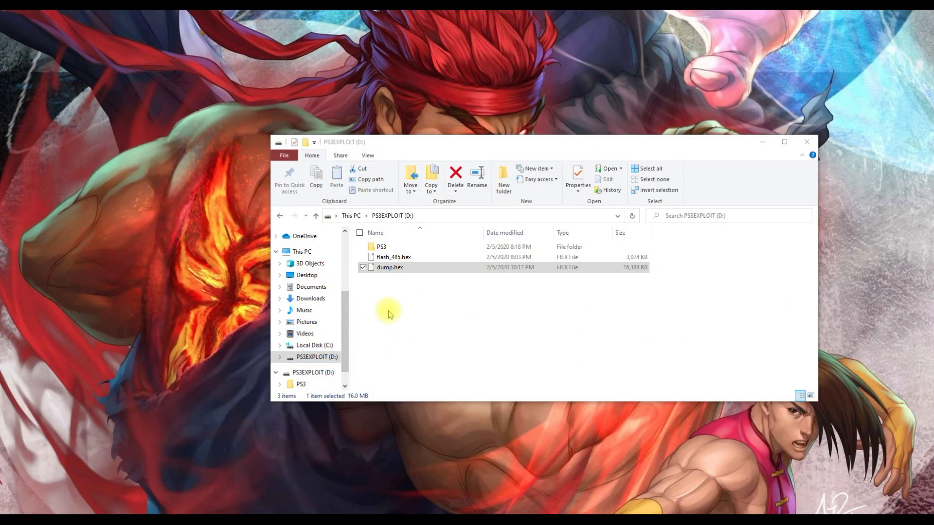
# Move dump.hex from the PS3EXPLOIT (D:) drive into the PS3FlashBackup folder on the Desktop
pyautogui.rightClick(383, 270)
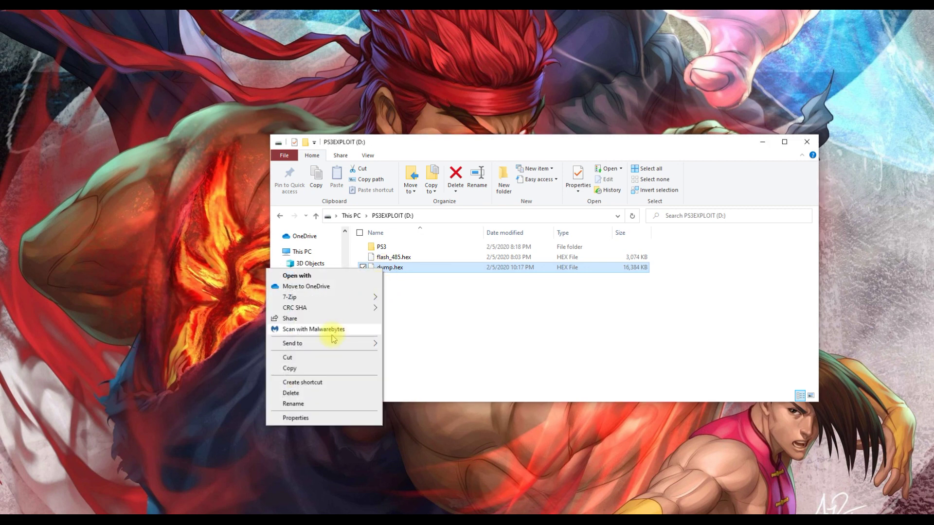
pyautogui.click(309, 359)
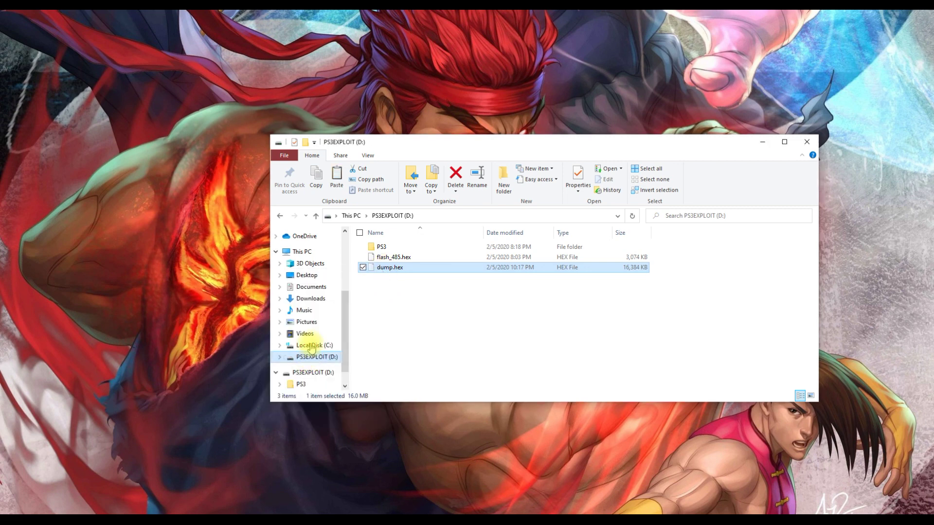
pyautogui.click(306, 275)
pyautogui.doubleClick(404, 261)
pyautogui.rightClick(388, 287)
pyautogui.click(349, 358)
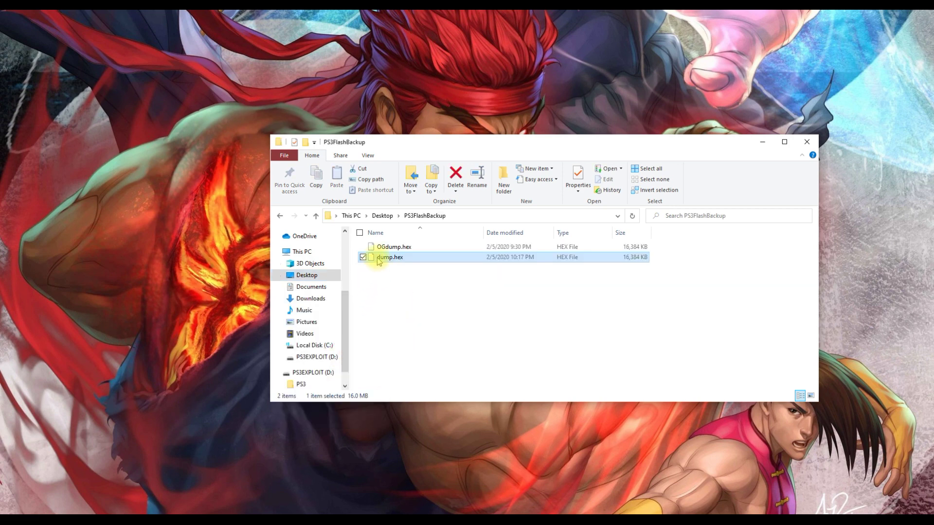
# Rename dump.hex in the PS3FlashBackup folder as Patched_PS3SLIMNOR_dump.hex and minimize the window
pyautogui.click(380, 259)
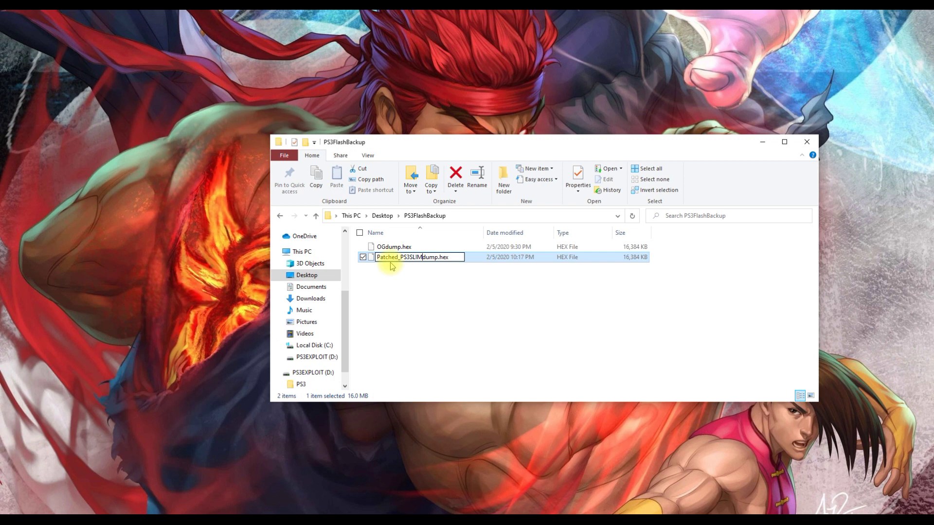
pyautogui.write('PR')
pyautogui.press('Return')
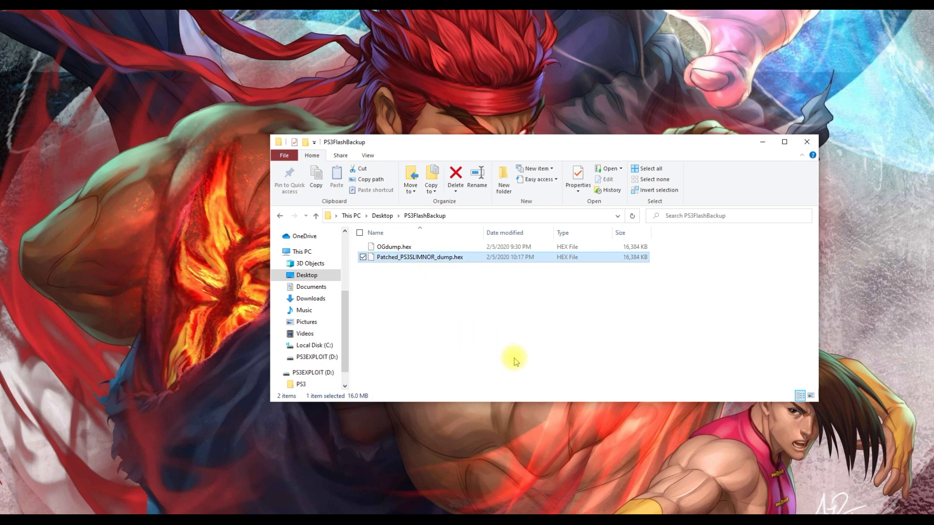
pyautogui.click(762, 143)
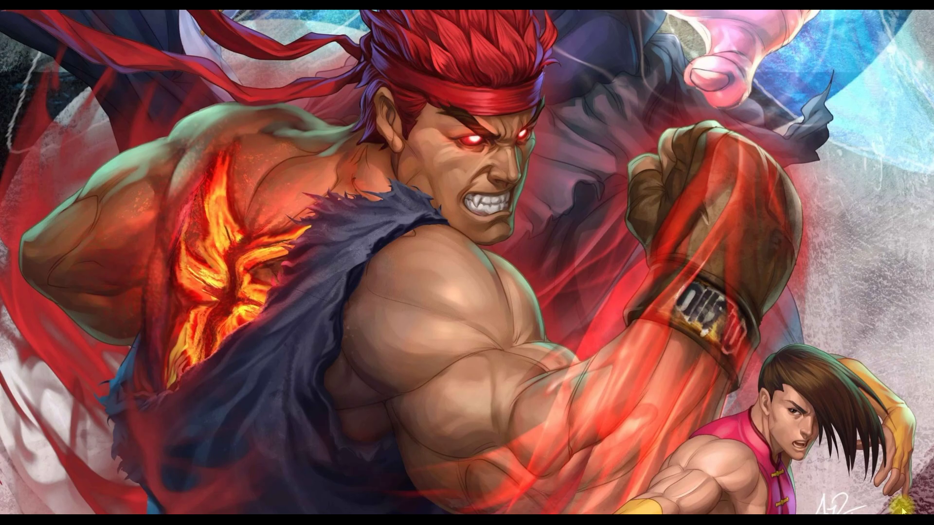
# Switch to Chrome, follow the py checker tool link in the ConsoleHax guide's Flash Writer part, and show the PyPS3tools repository's download options
pyautogui.click(657, 519)
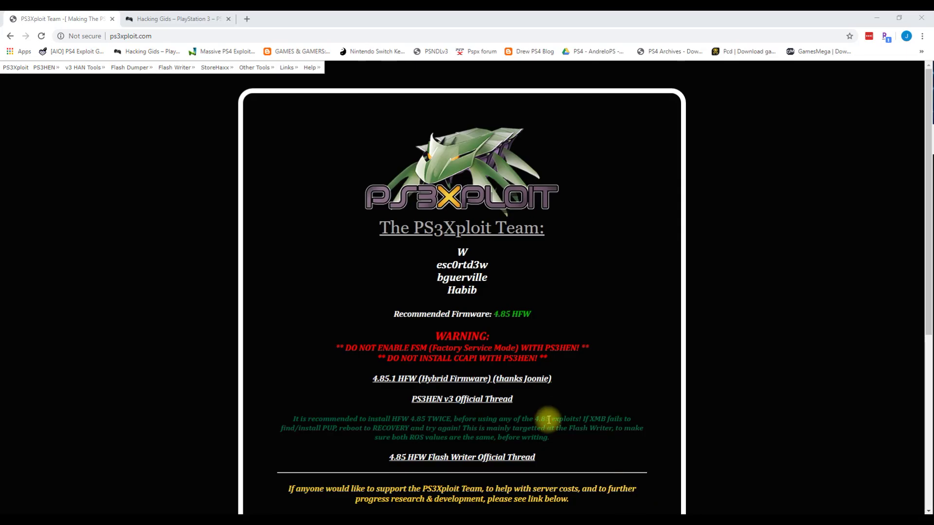
pyautogui.click(375, 519)
pyautogui.click(368, 336)
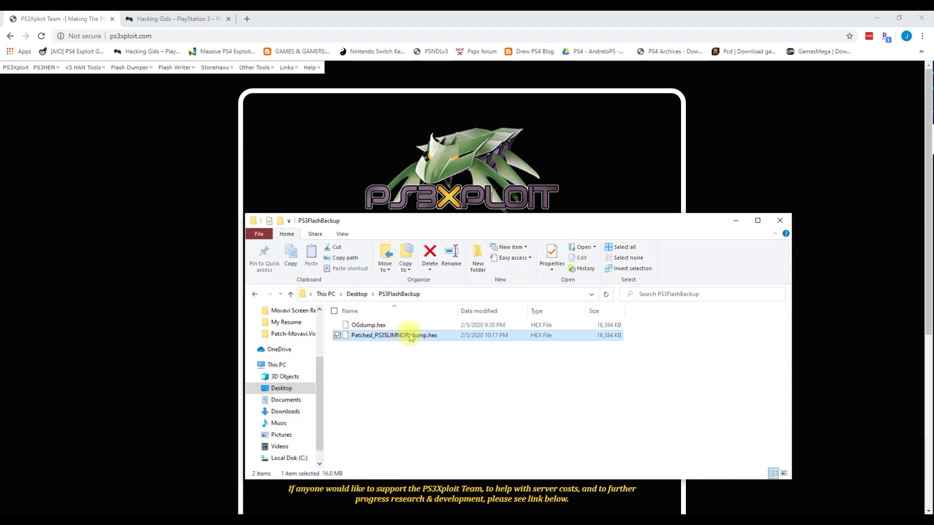
pyautogui.click(736, 220)
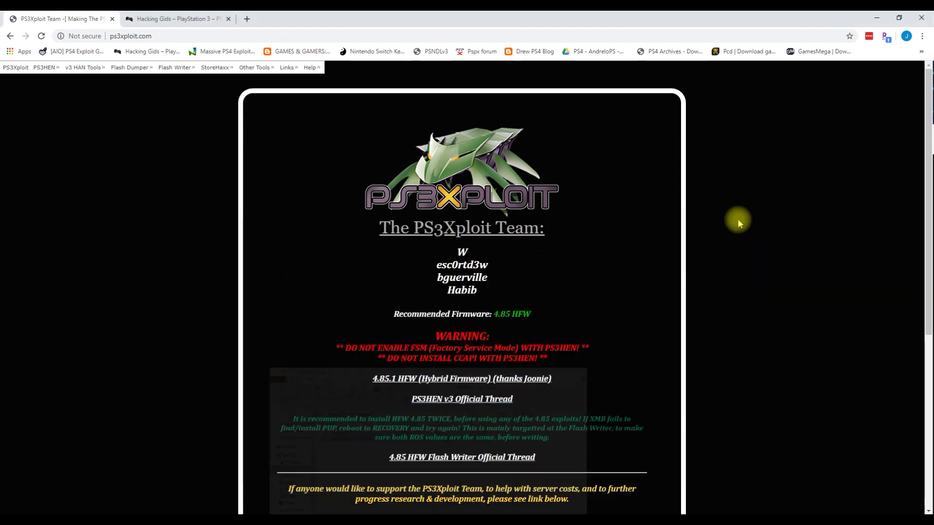
pyautogui.click(149, 18)
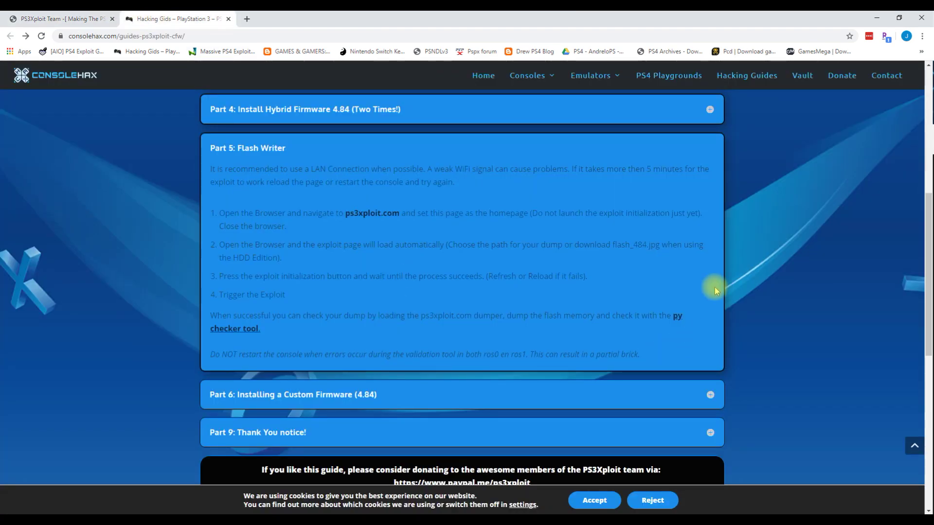
pyautogui.click(677, 320)
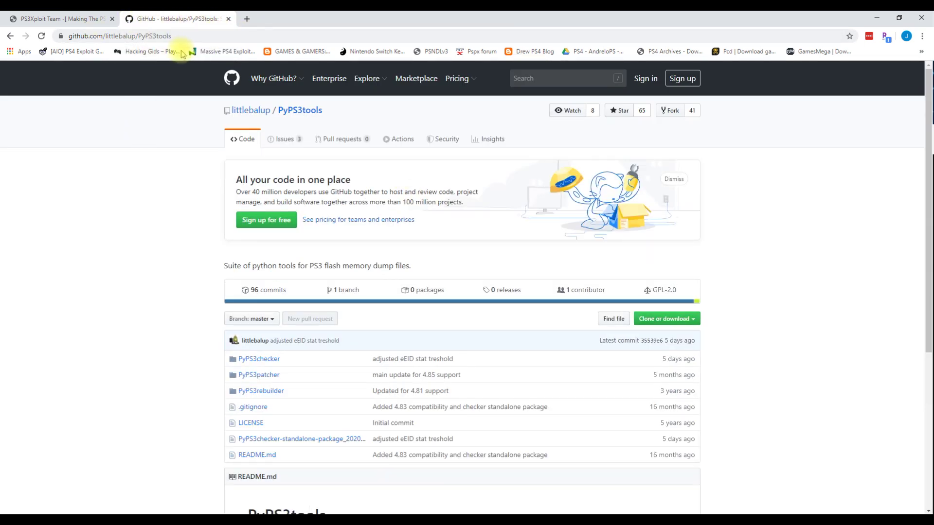
pyautogui.click(693, 319)
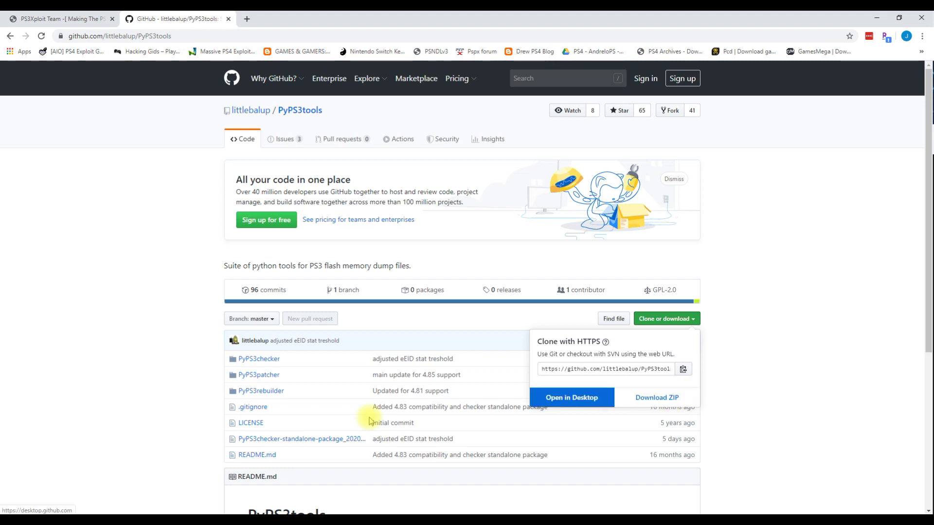
# Extract all of PyPS3tools-master.zip in Downloads into a PyPS3tools-master folder there and dismiss the extracted files window
pyautogui.hotkey('alt', 'Tab')
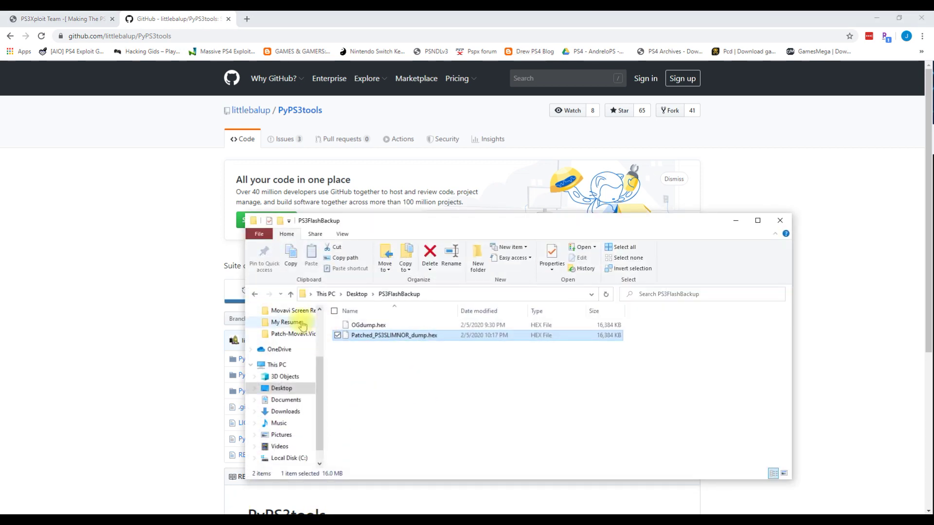
pyautogui.click(292, 341)
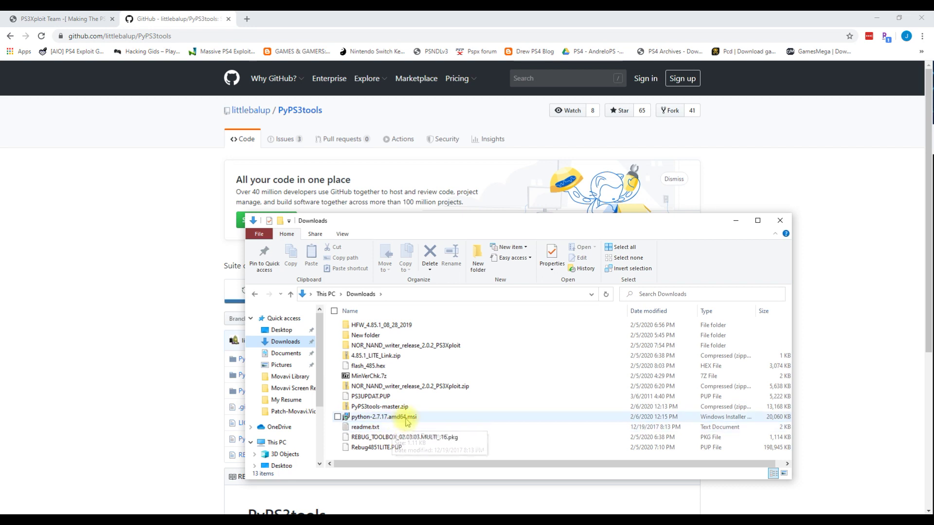
pyautogui.click(395, 409)
pyautogui.doubleClick(395, 406)
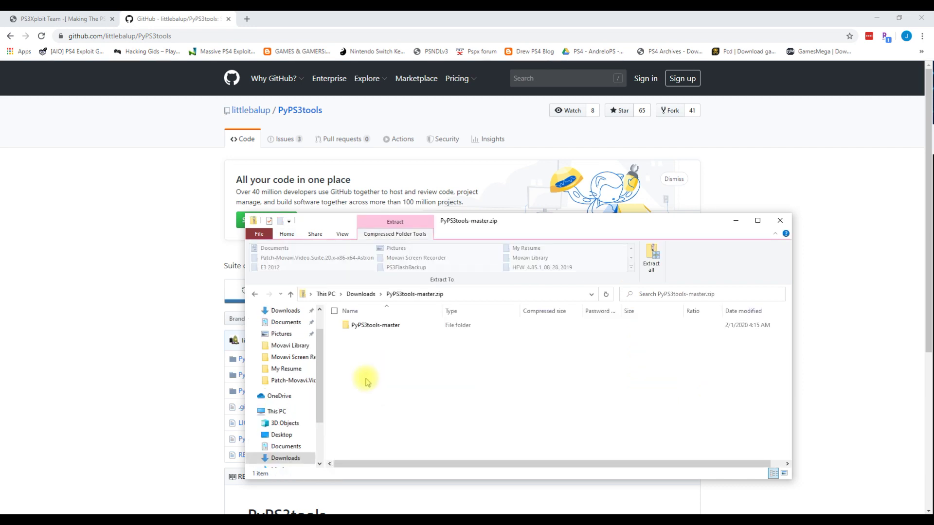
pyautogui.doubleClick(379, 325)
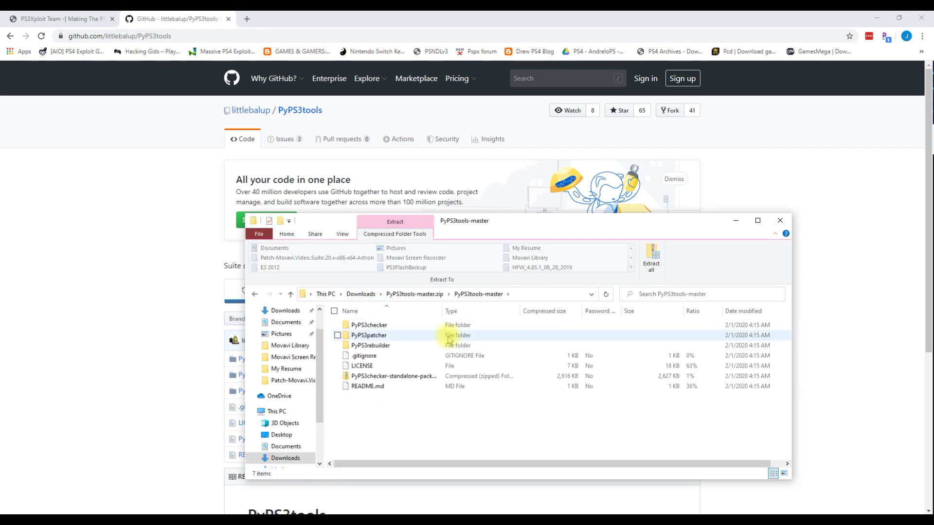
pyautogui.click(401, 324)
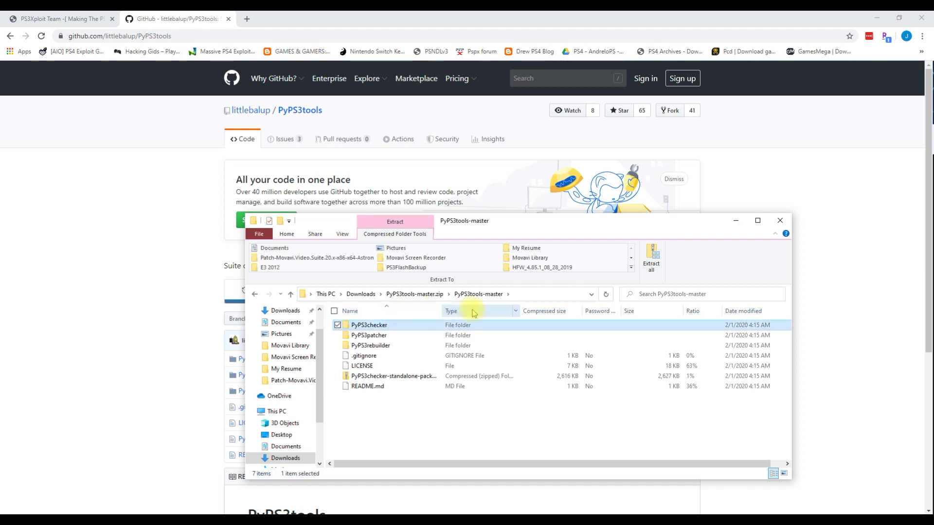
pyautogui.click(652, 264)
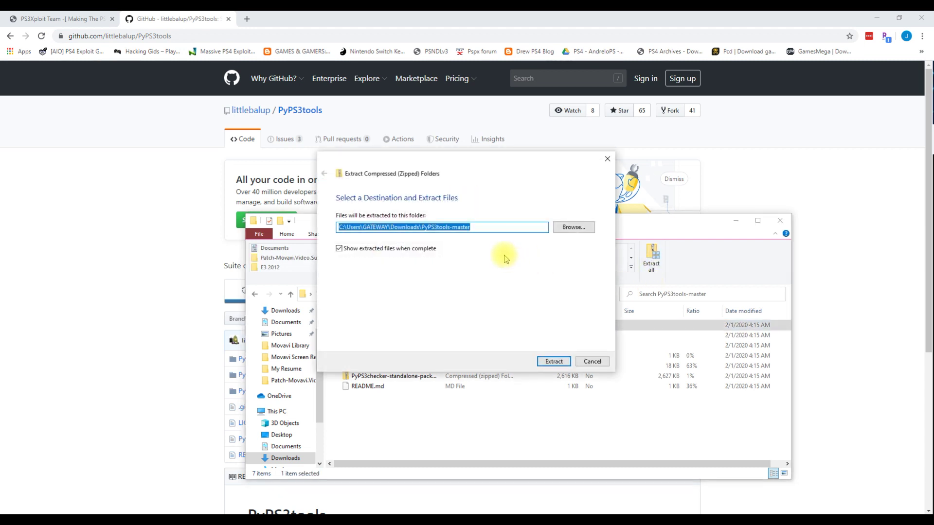
pyautogui.click(554, 362)
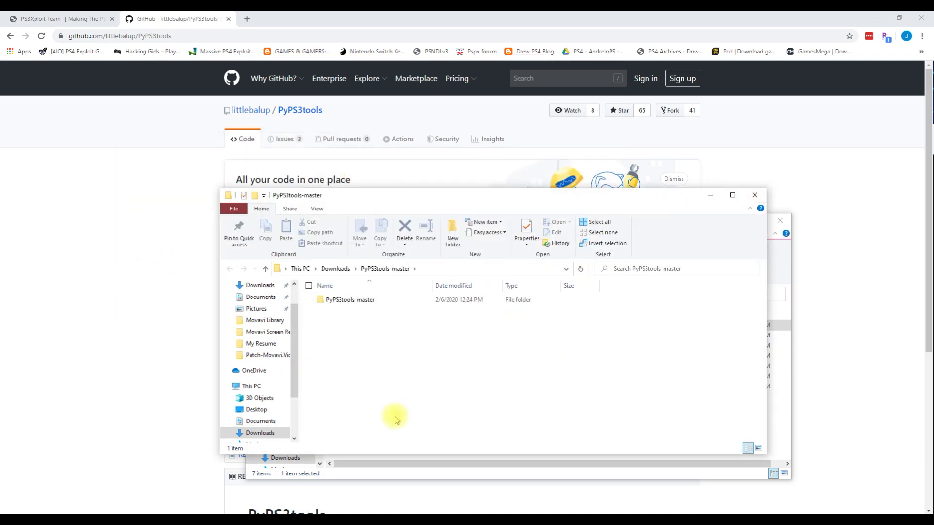
pyautogui.click(756, 197)
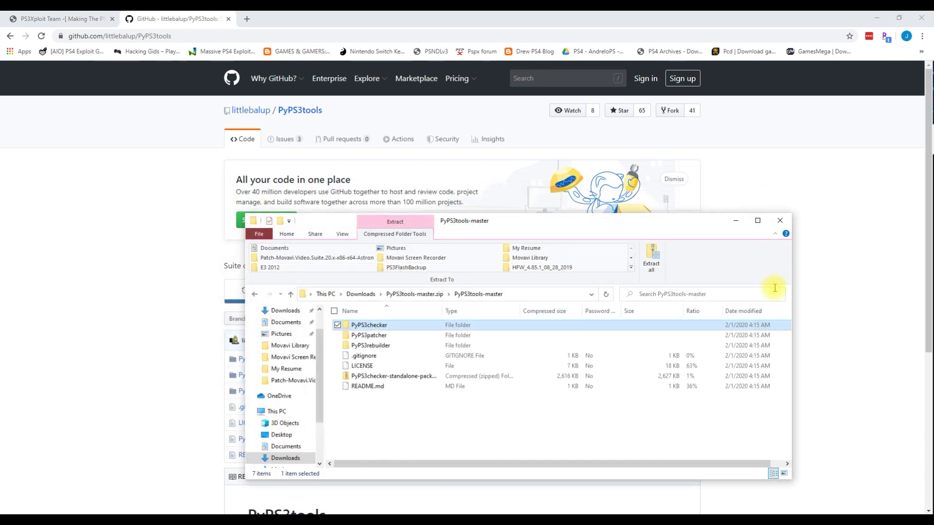
pyautogui.click(780, 221)
pyautogui.click(781, 211)
# Go to python.org in a new browser tab and open its Python Releases for Windows page
pyautogui.click(247, 19)
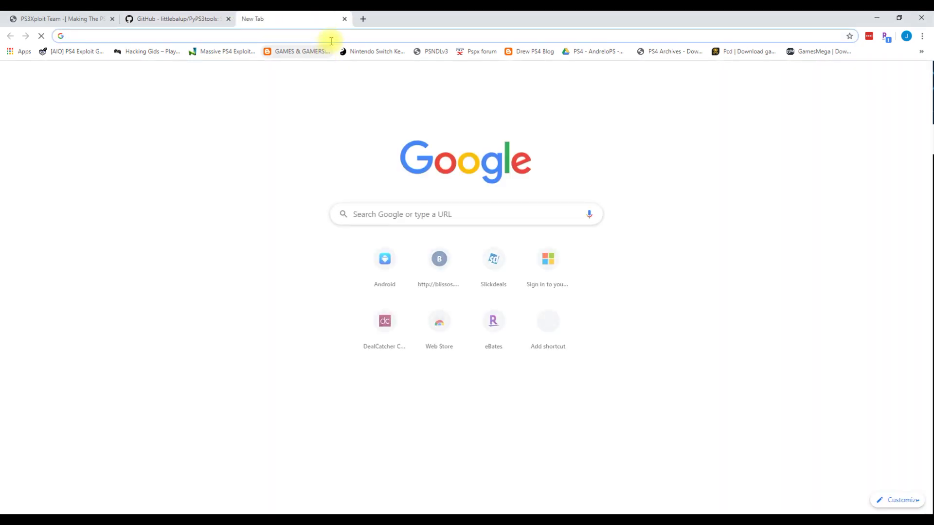
pyautogui.write('pytho')
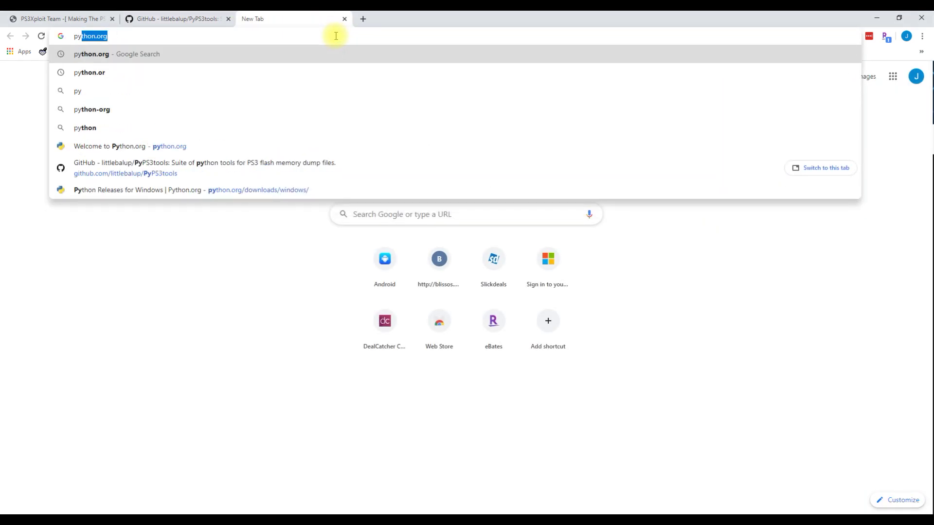
pyautogui.write('n.org')
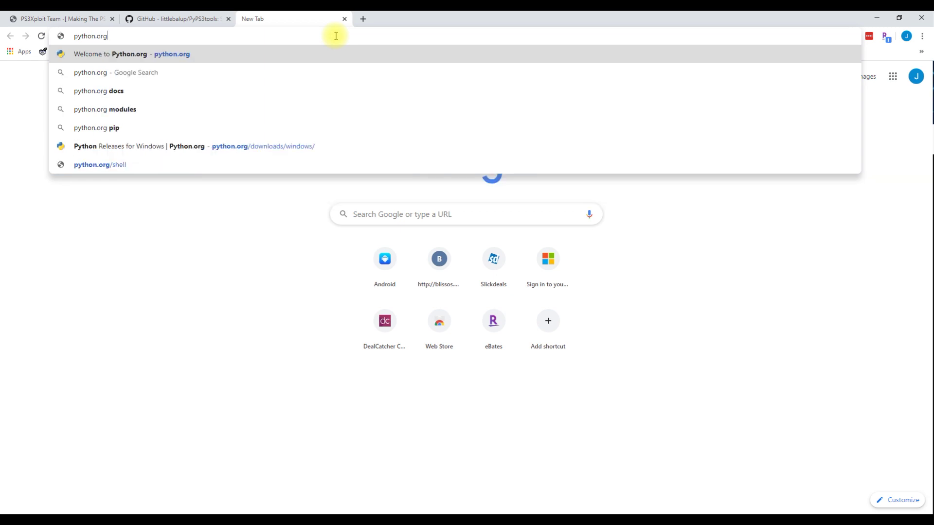
pyautogui.press('Return')
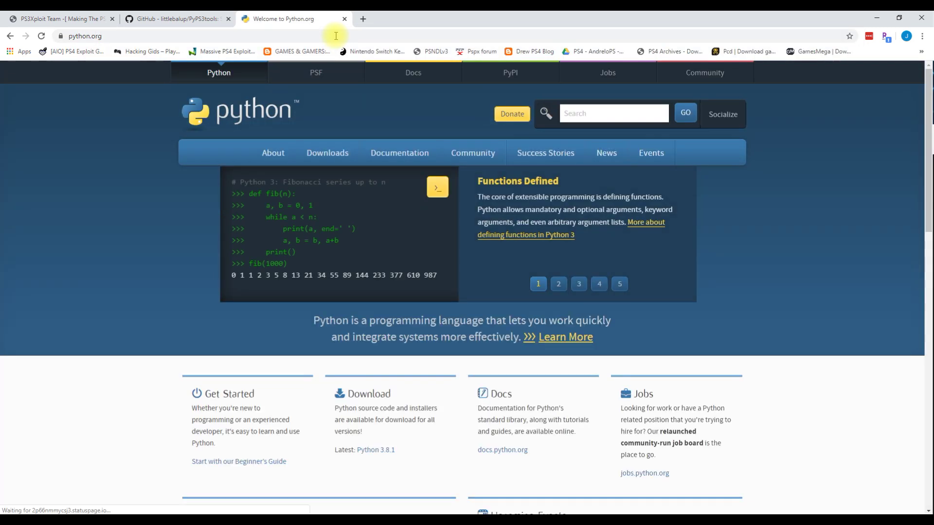
pyautogui.moveTo(334, 158)
pyautogui.click(320, 216)
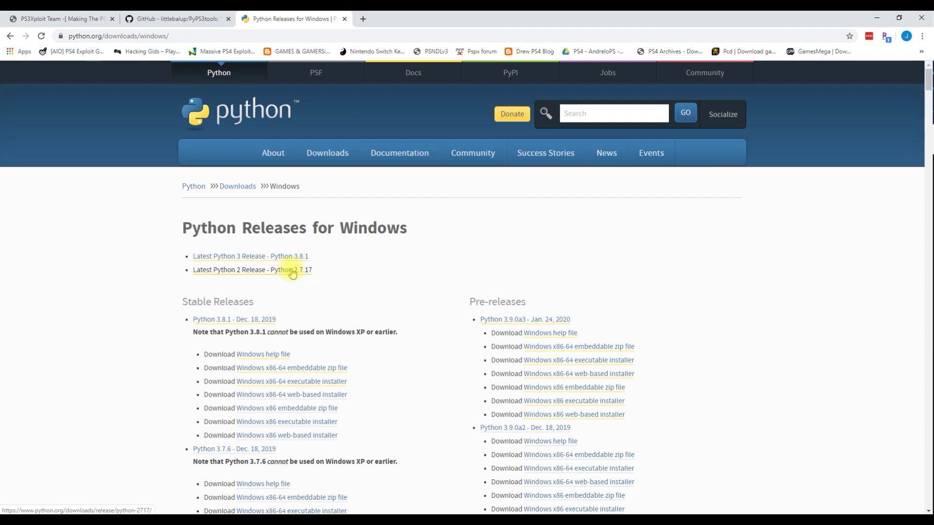
# Open the Latest Python 2 Release page for Python 2.7.17 and download the Windows x86-64 MSI installer
pyautogui.scroll(-10, 292, 270)
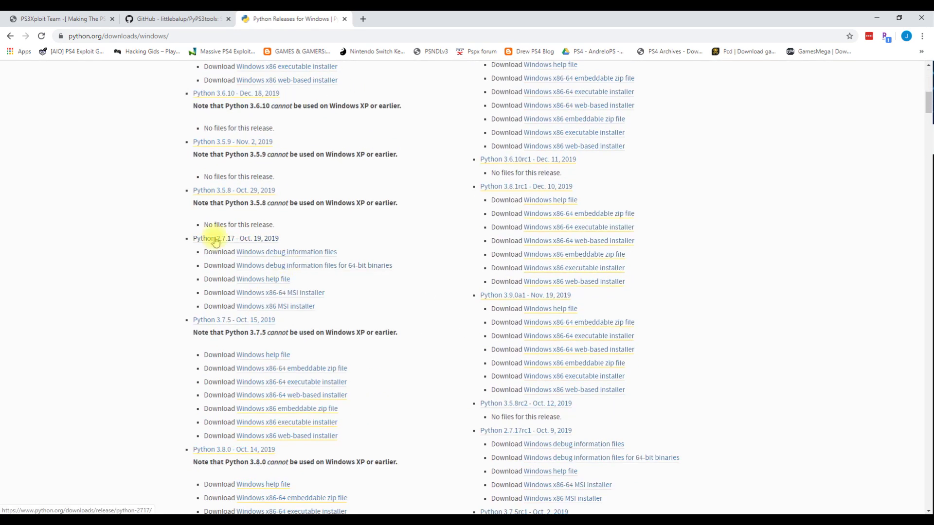
pyautogui.scroll(10, 269, 243)
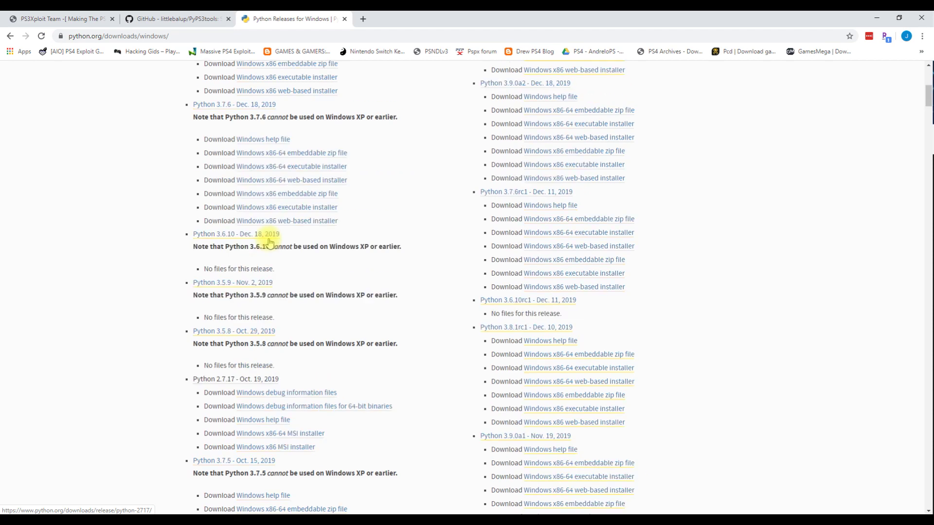
pyautogui.click(301, 224)
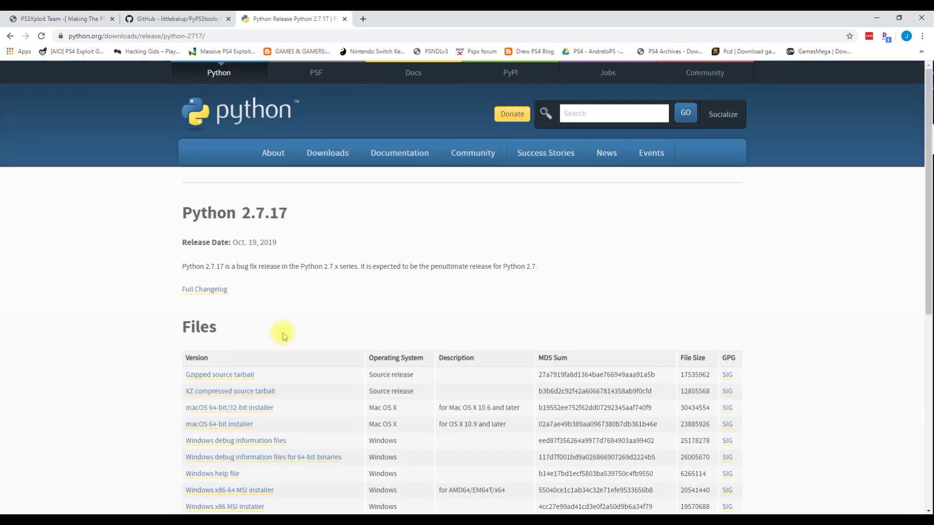
pyautogui.scroll(-3, 338, 279)
pyautogui.scroll(-1, 338, 278)
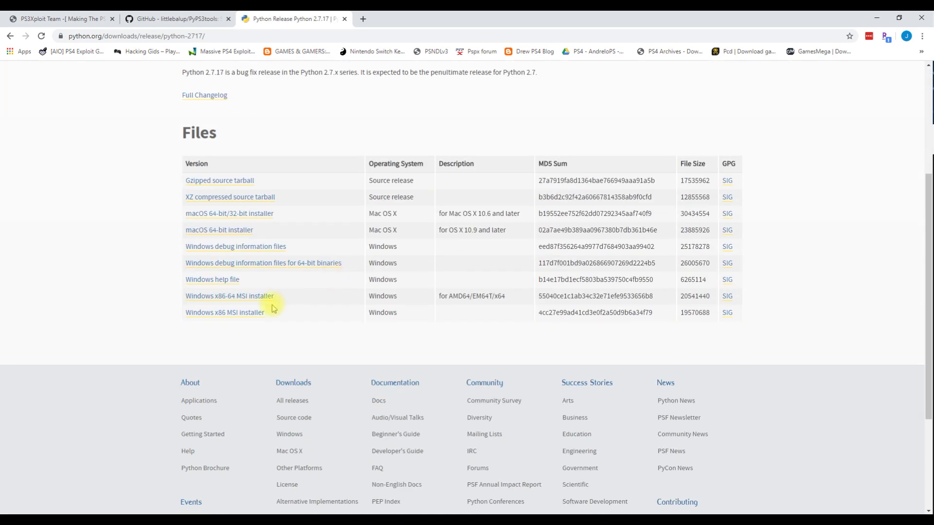
pyautogui.click(254, 300)
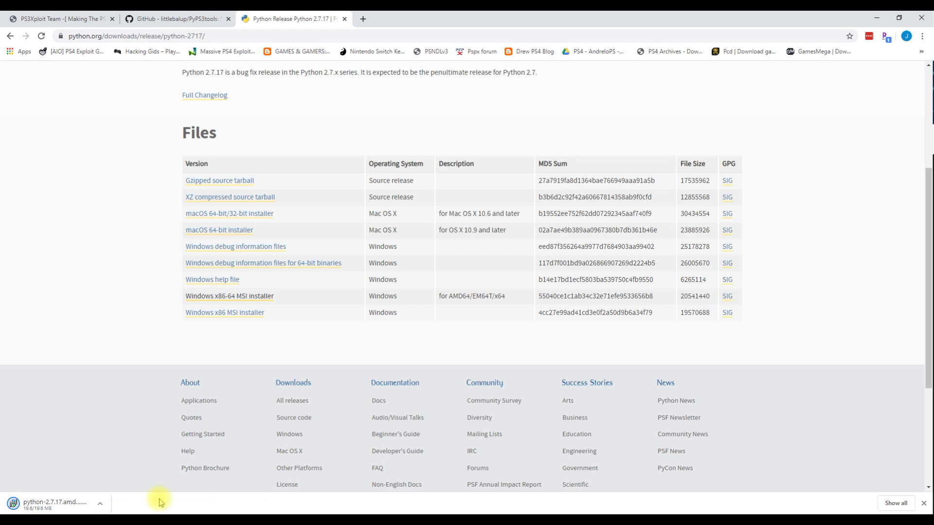
# Run the downloaded MSI installer and complete the Python 2.7.17 (64-bit) setup
pyautogui.click(100, 504)
pyautogui.click(124, 471)
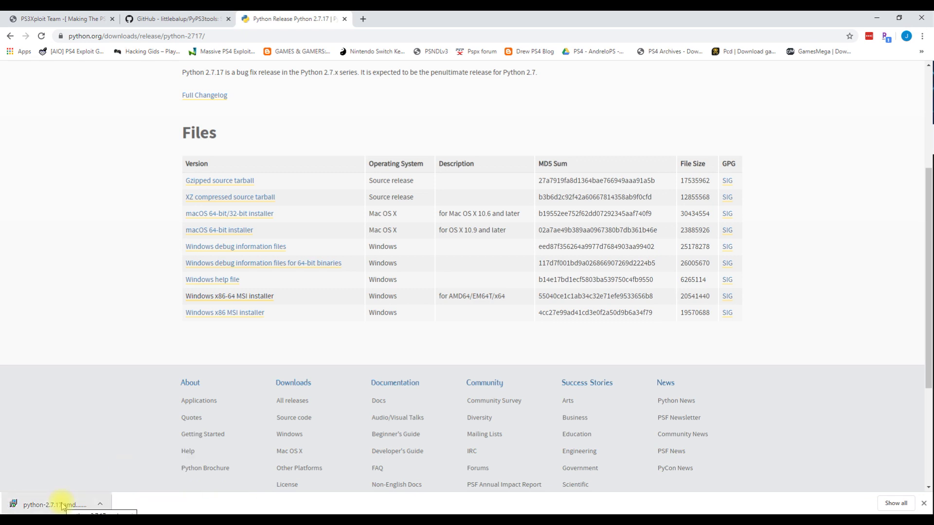
pyautogui.click(516, 354)
pyautogui.click(518, 354)
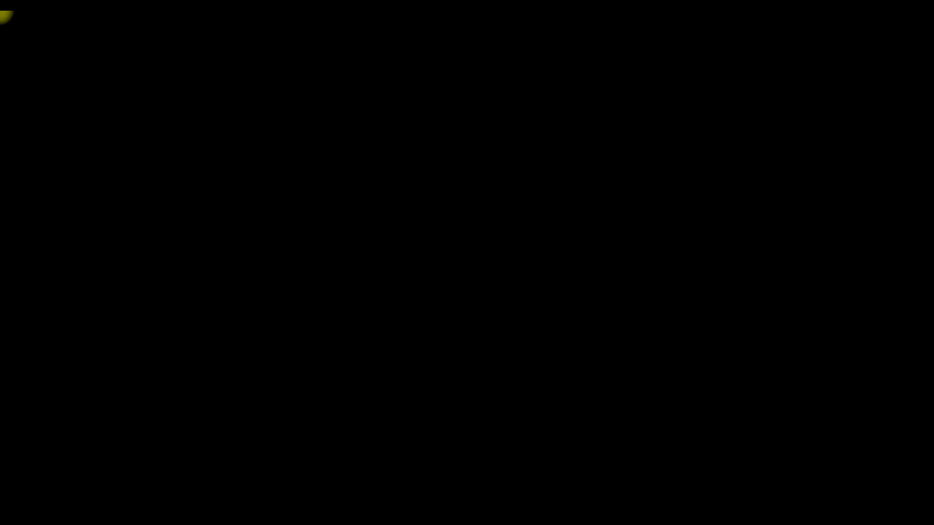
pyautogui.click(422, 340)
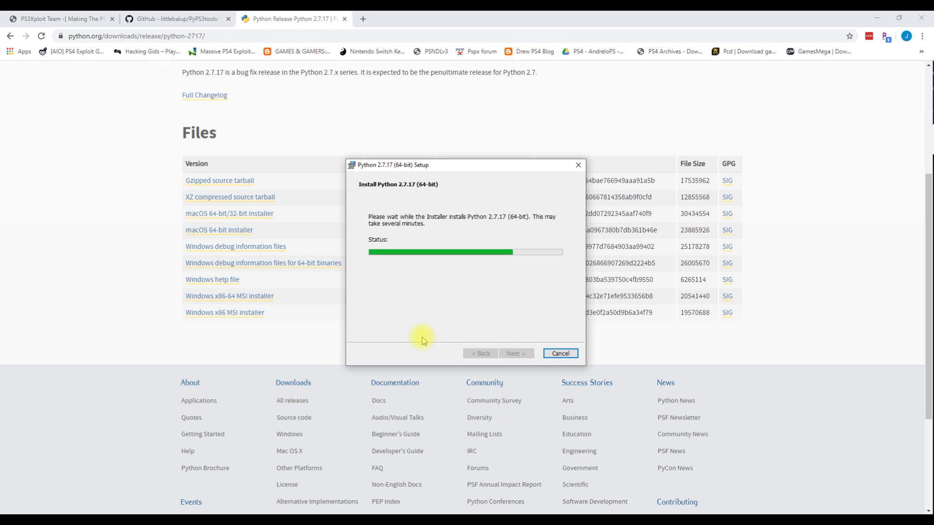
pyautogui.click(516, 354)
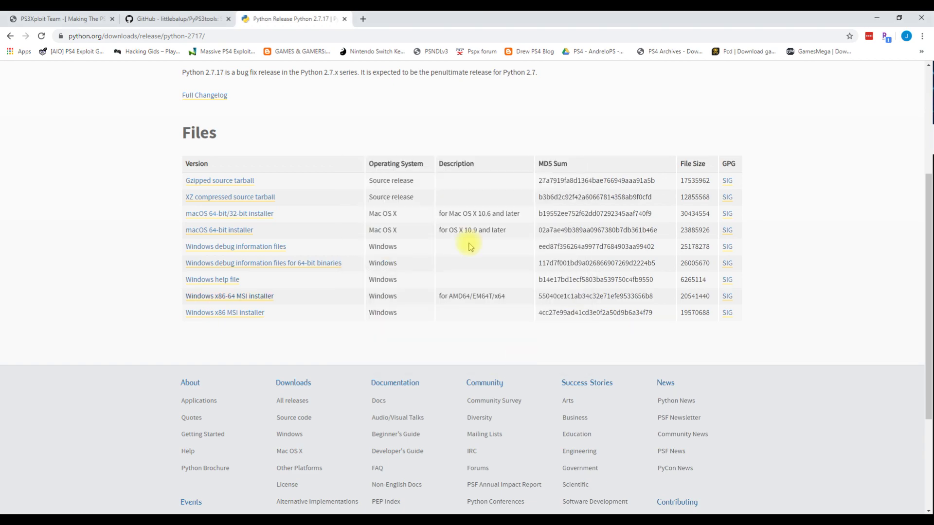
# Switch to File Explorer and open the PyPS3checker folder inside the extracted PyPS3tools-master folder in Downloads
pyautogui.click(877, 18)
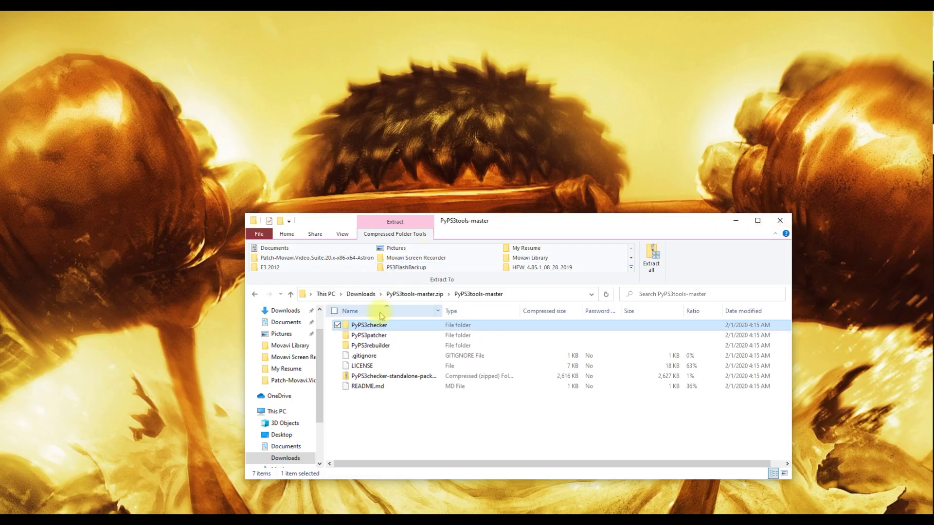
pyautogui.click(364, 294)
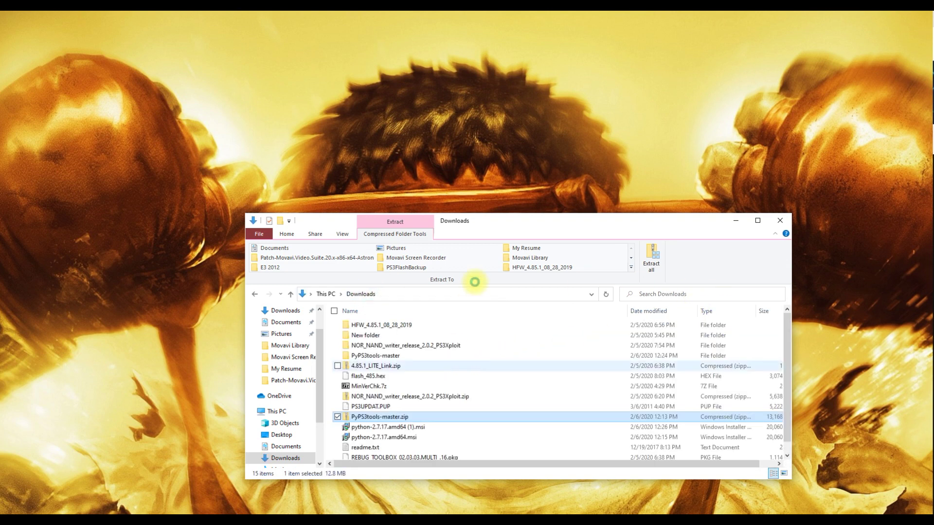
pyautogui.click(402, 356)
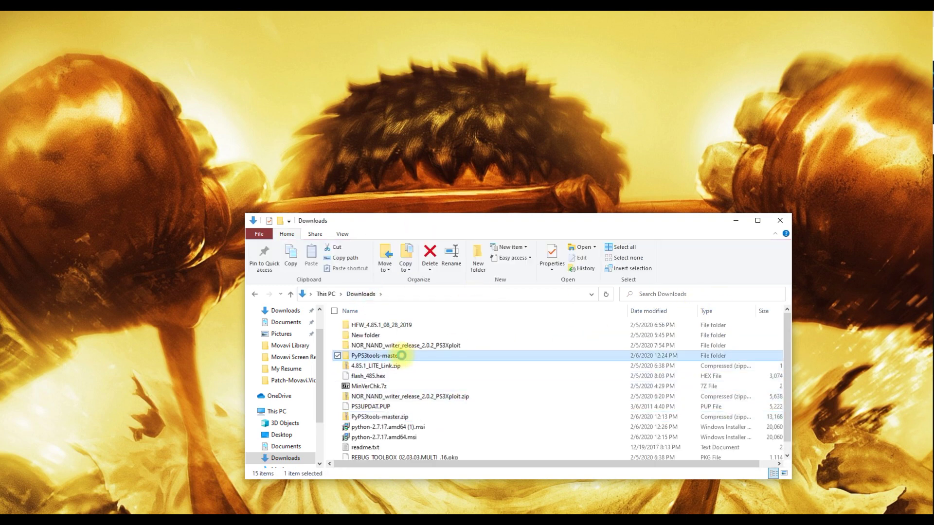
pyautogui.doubleClick(402, 355)
pyautogui.click(401, 327)
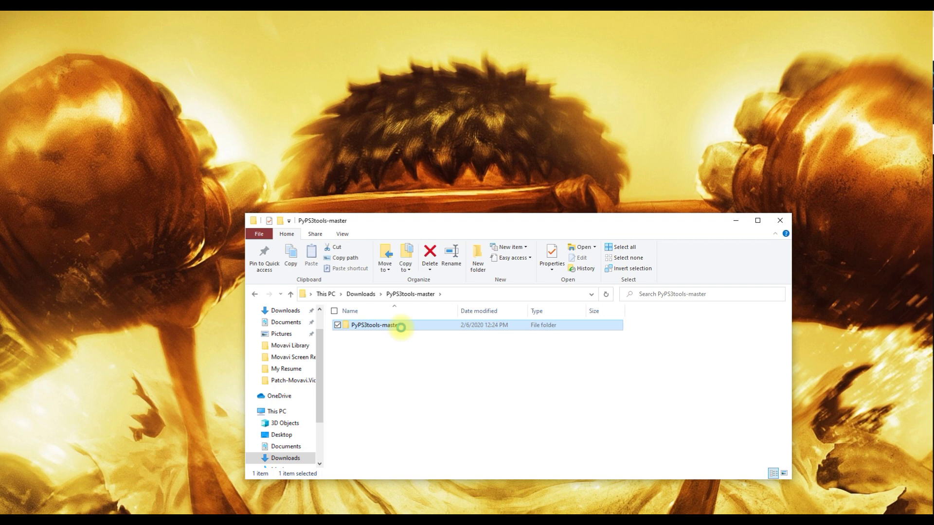
pyautogui.doubleClick(400, 327)
pyautogui.doubleClick(407, 325)
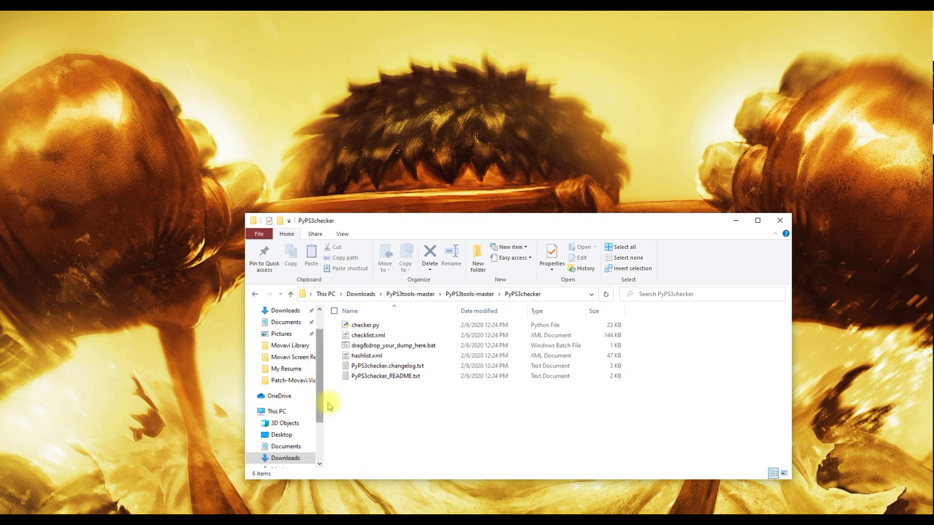
# Copy Patched_PS3SLIMNOR_dump.hex from the PS3FlashBackup folder on the Desktop into the PyPS3checker folder
pyautogui.click(289, 438)
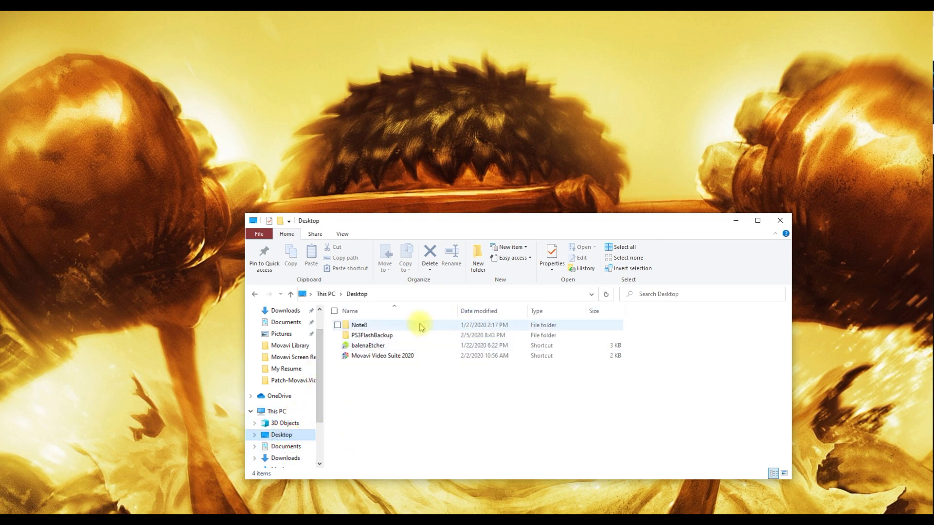
pyautogui.click(378, 337)
pyautogui.doubleClick(378, 336)
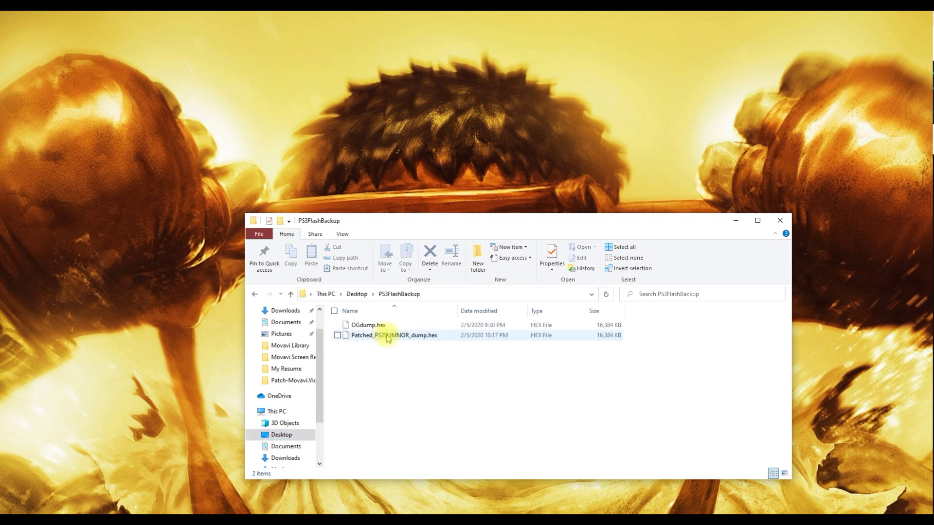
pyautogui.click(385, 335)
pyautogui.rightClick(386, 335)
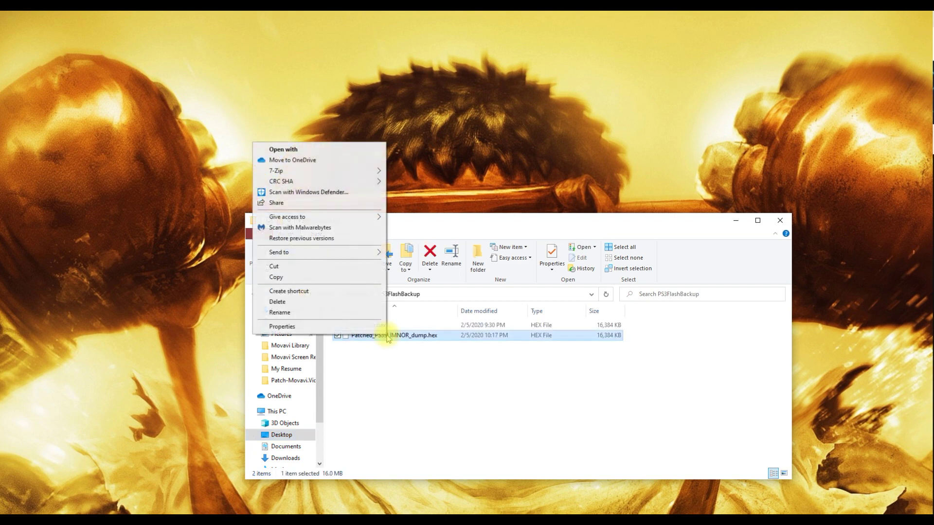
pyautogui.click(304, 274)
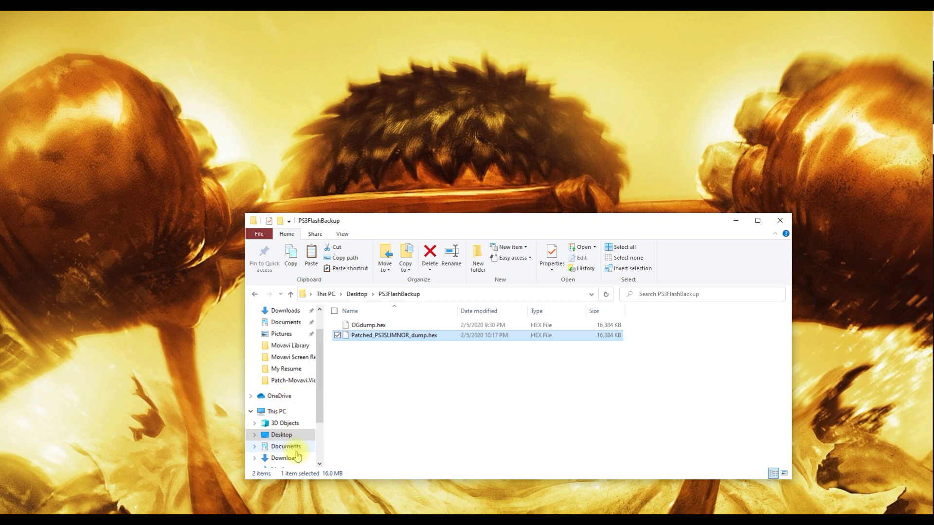
pyautogui.click(255, 295)
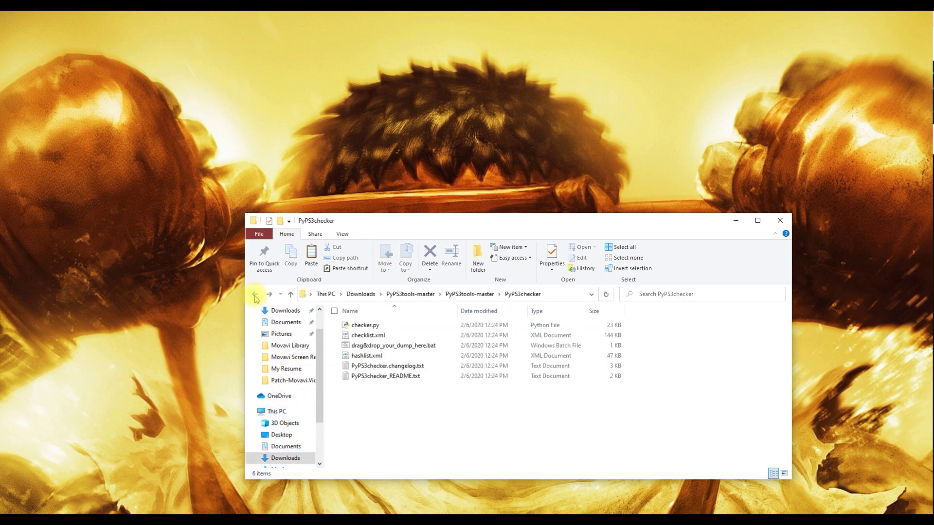
pyautogui.rightClick(417, 413)
pyautogui.click(344, 351)
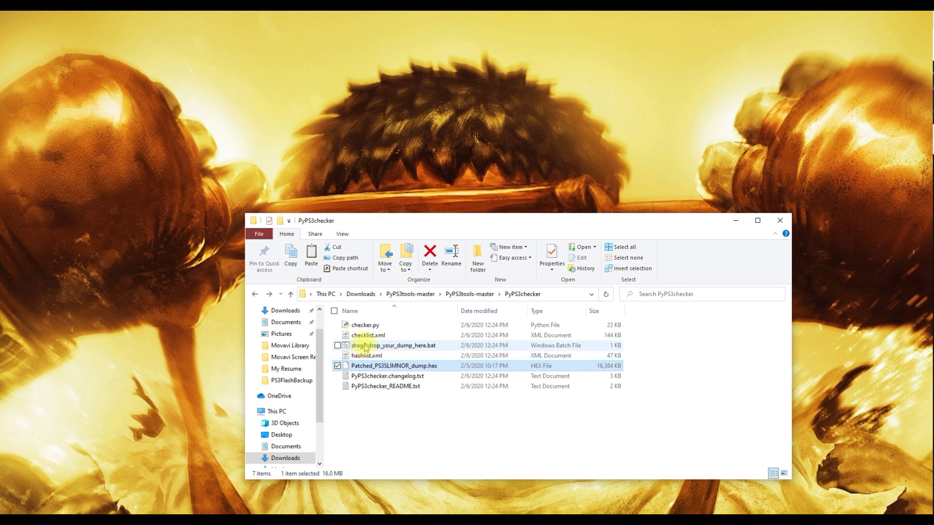
# Run drag&drop_your_dump_here.bat on Patched_PS3SLIMNOR_dump.hex, allowing it past the Windows SmartScreen block
pyautogui.moveTo(401, 368); pyautogui.dragTo(410, 349)
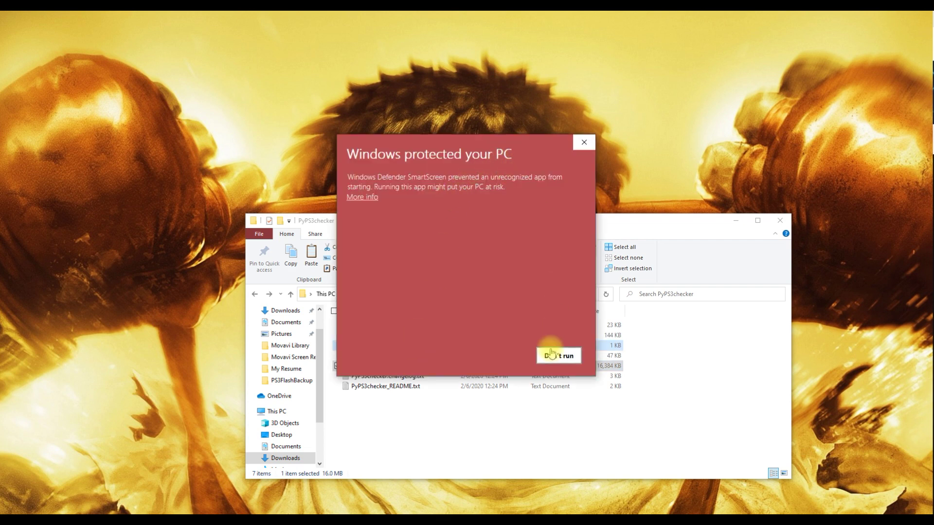
pyautogui.click(371, 198)
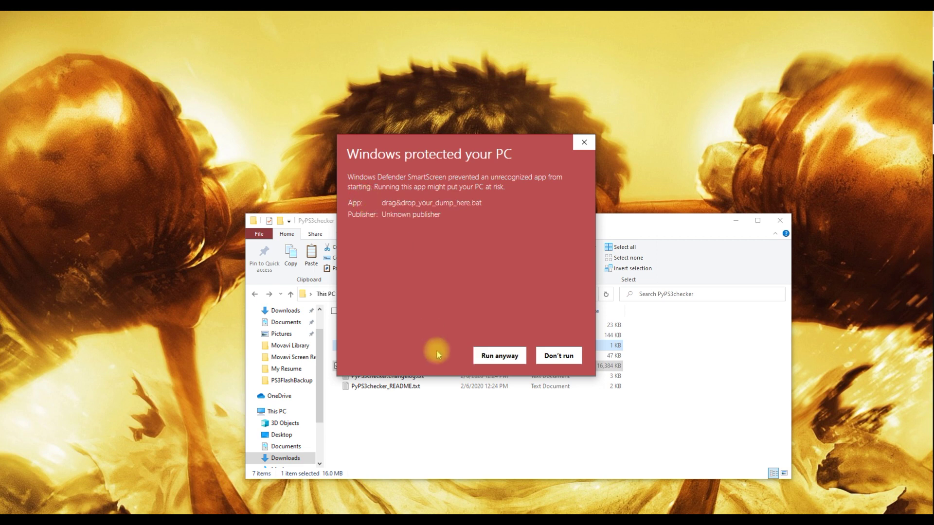
pyautogui.click(503, 358)
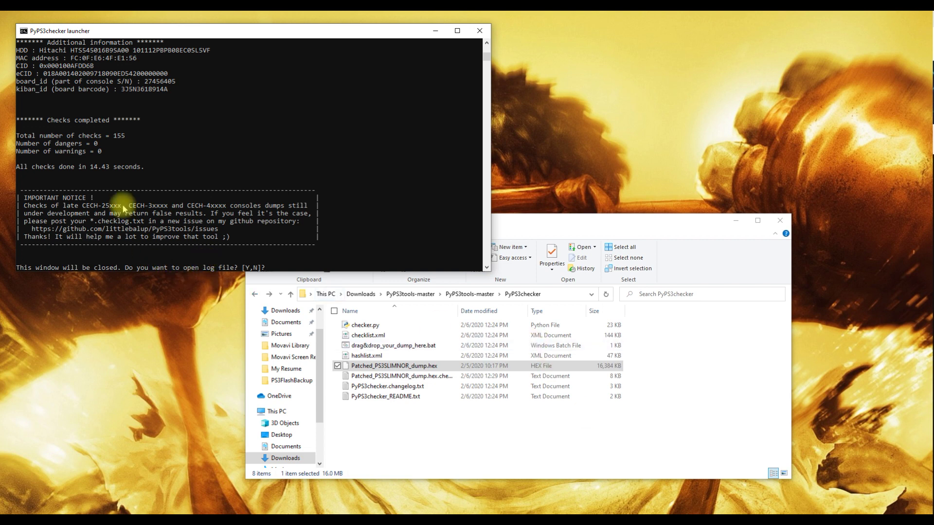
# Review the checker's danger and warning totals, and answer Y to open the log file
pyautogui.moveTo(16, 137); pyautogui.dragTo(117, 153)
pyautogui.click(21, 155)
pyautogui.moveTo(24, 168); pyautogui.dragTo(163, 175)
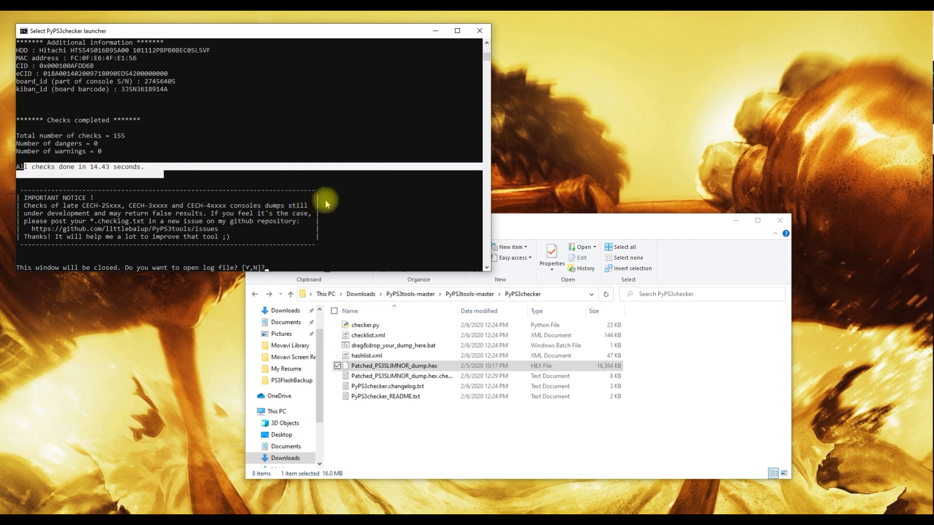
pyautogui.scroll(-1, 328, 198)
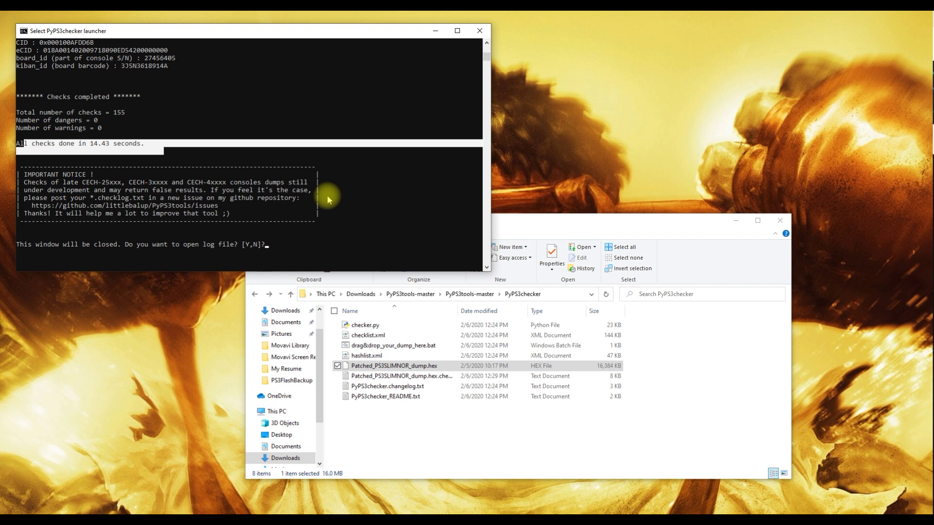
pyautogui.write('Y')
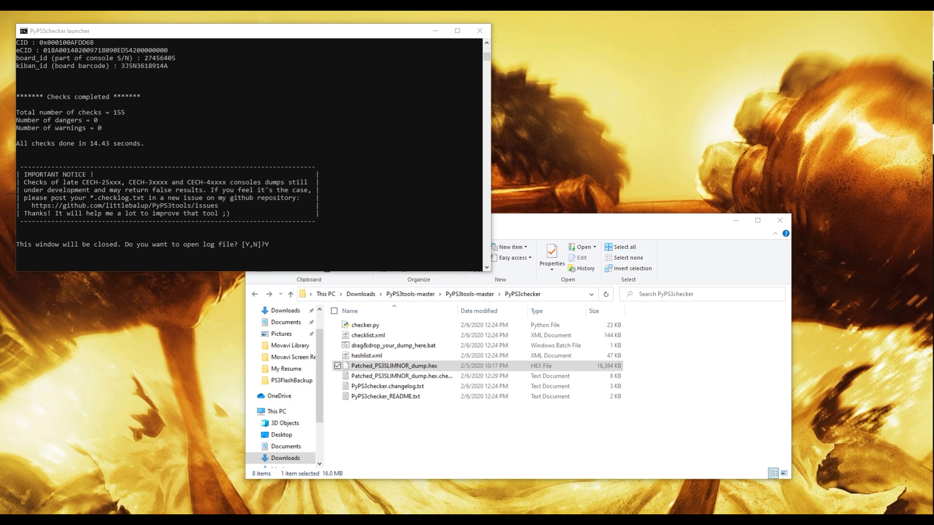
pyautogui.press('Return')
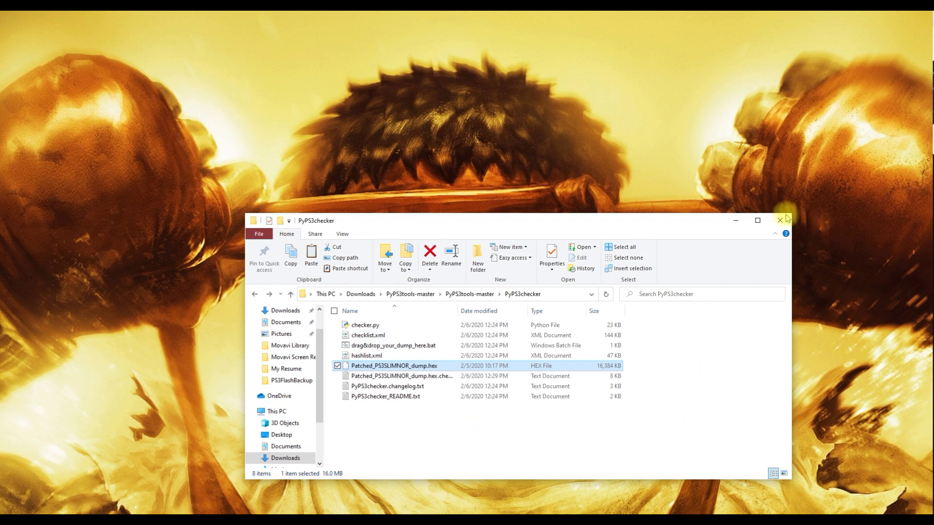
# Delete flash_485.hex from the root of the PS3EXPLOIT (D:) drive
pyautogui.click(362, 295)
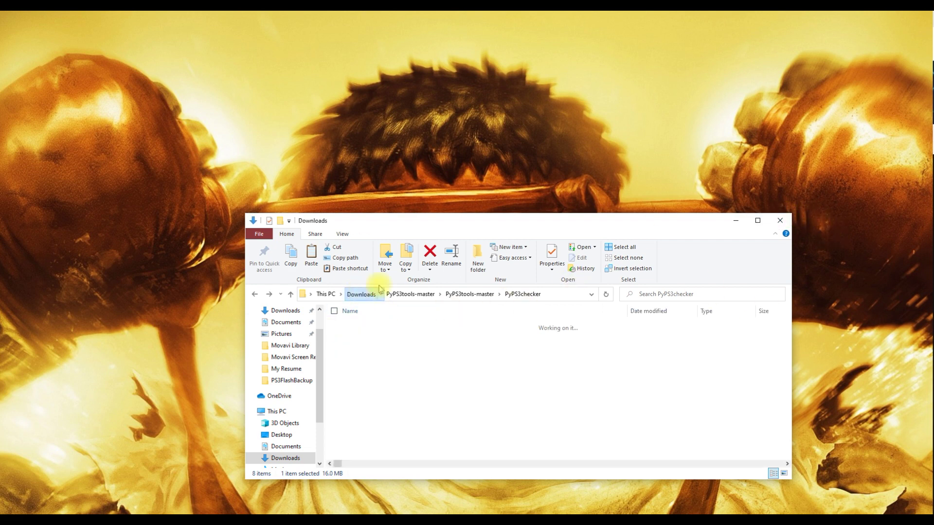
pyautogui.scroll(-2, 314, 386)
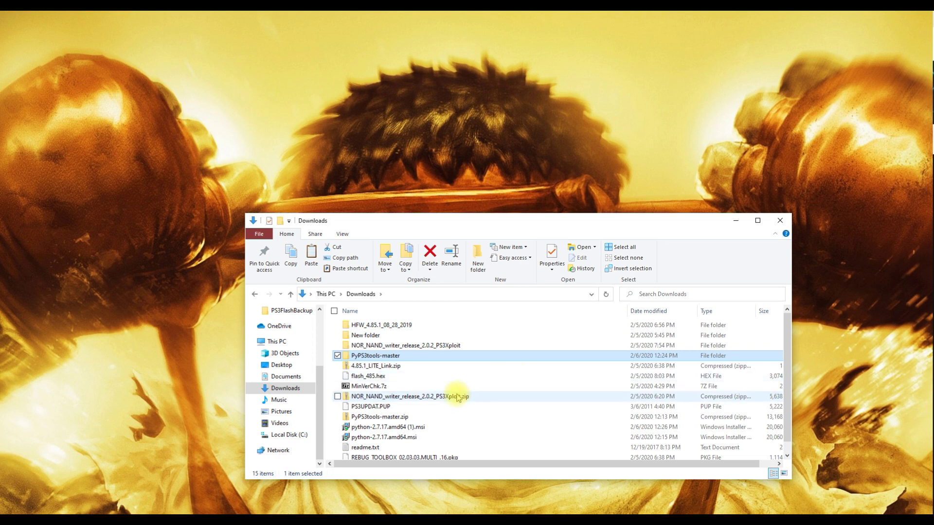
pyautogui.click(288, 435)
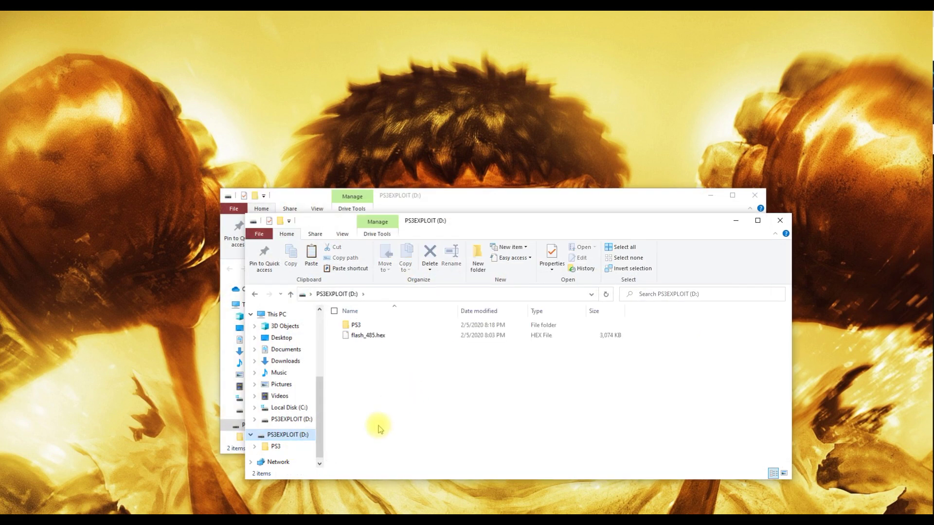
pyautogui.click(372, 336)
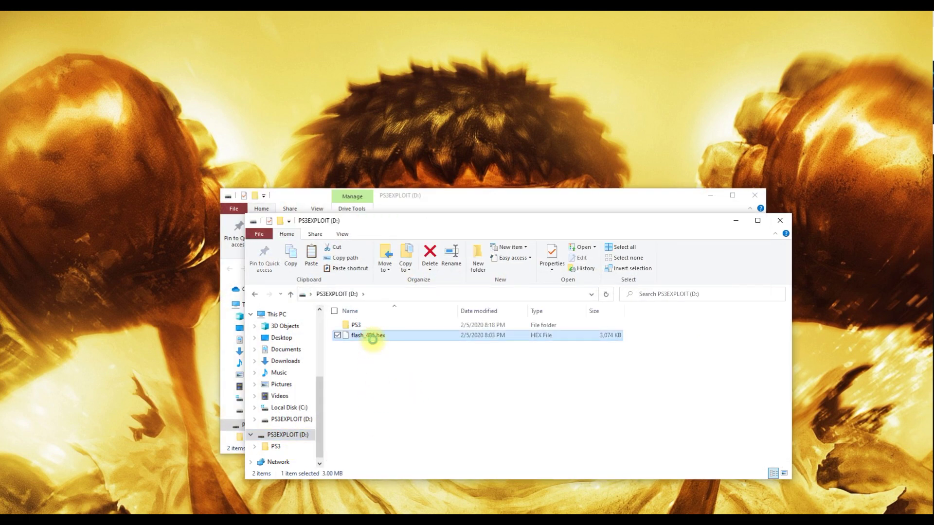
pyautogui.press('Delete')
pyautogui.click(496, 307)
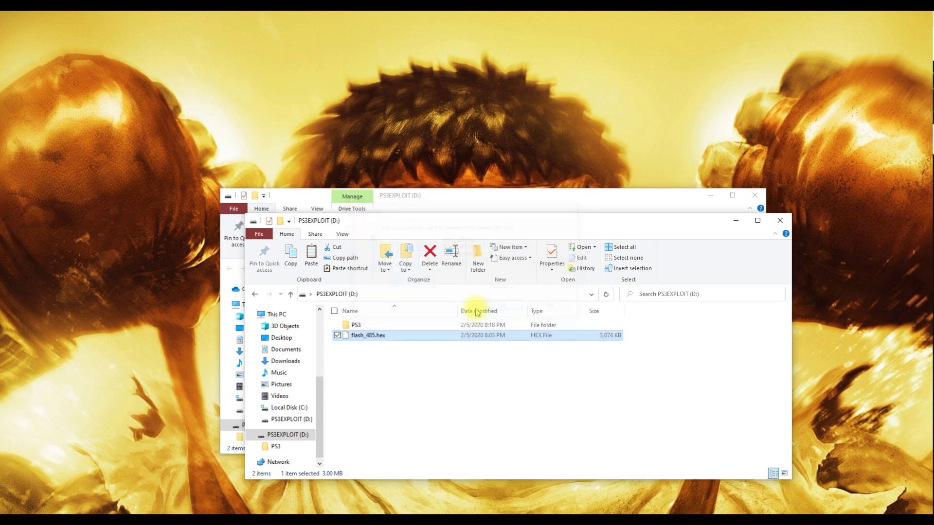
# Open the PS3\UPDATE folder on the PS3EXPLOIT drive and arrange it beside a second window showing Downloads
pyautogui.doubleClick(356, 325)
pyautogui.click(379, 329)
pyautogui.doubleClick(380, 328)
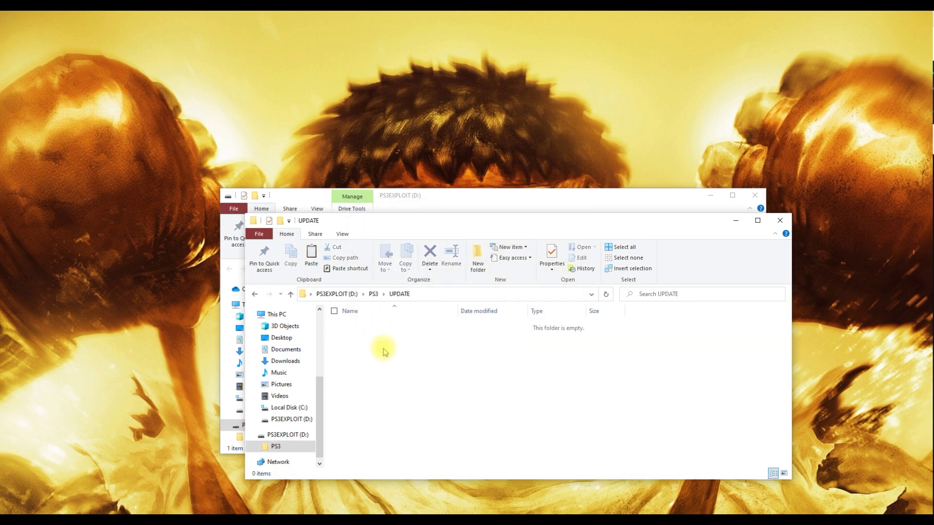
pyautogui.moveTo(505, 225); pyautogui.dragTo(284, 230)
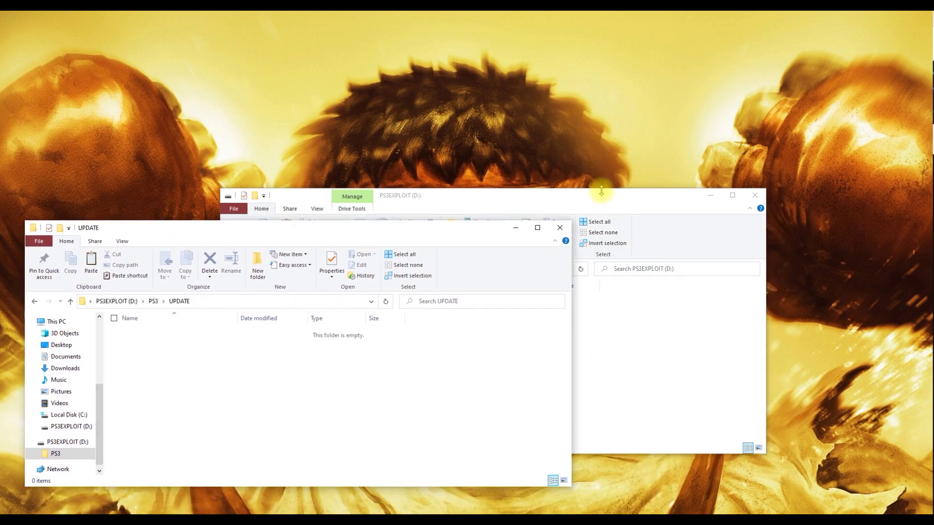
pyautogui.moveTo(604, 198); pyautogui.dragTo(850, 208)
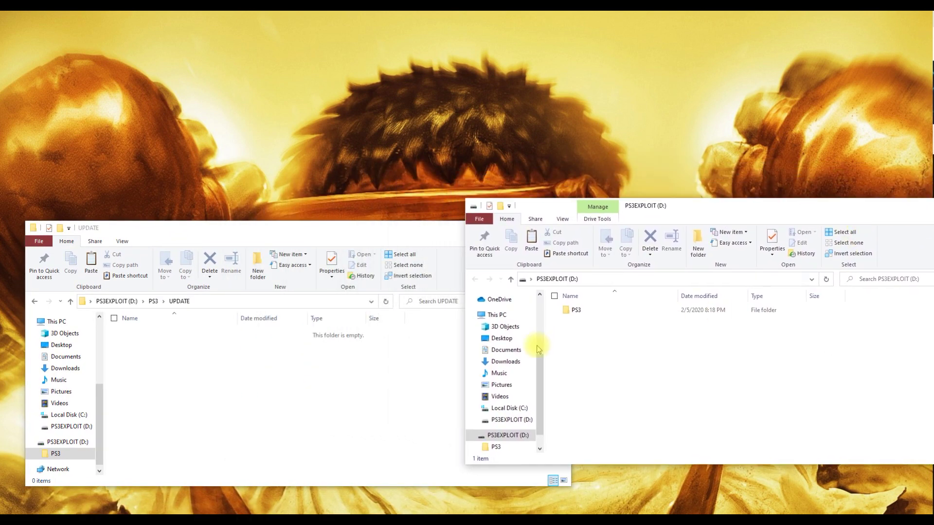
pyautogui.click(508, 364)
# In Chrome, open PSX-Place's 4.85 CFW & PS3HEN thread and show its list of CFW releases
pyautogui.click(273, 519)
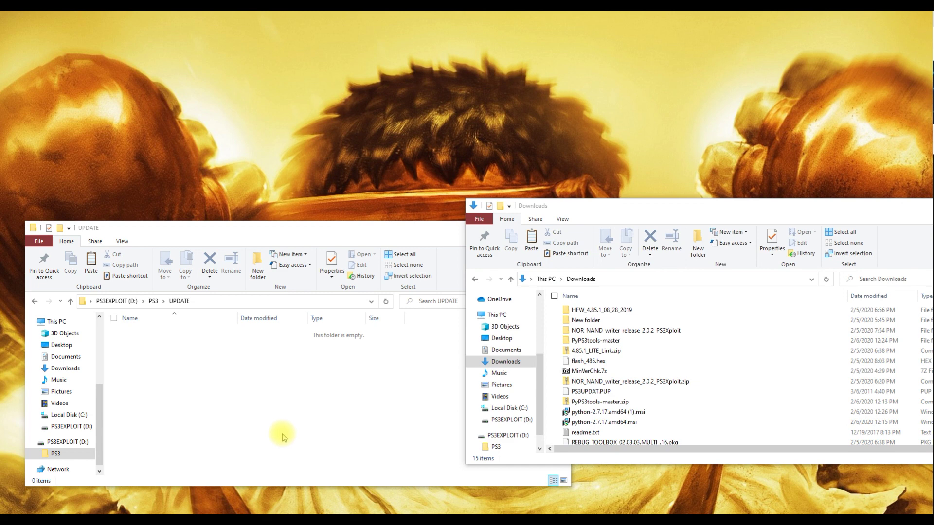
pyautogui.moveTo(274, 519)
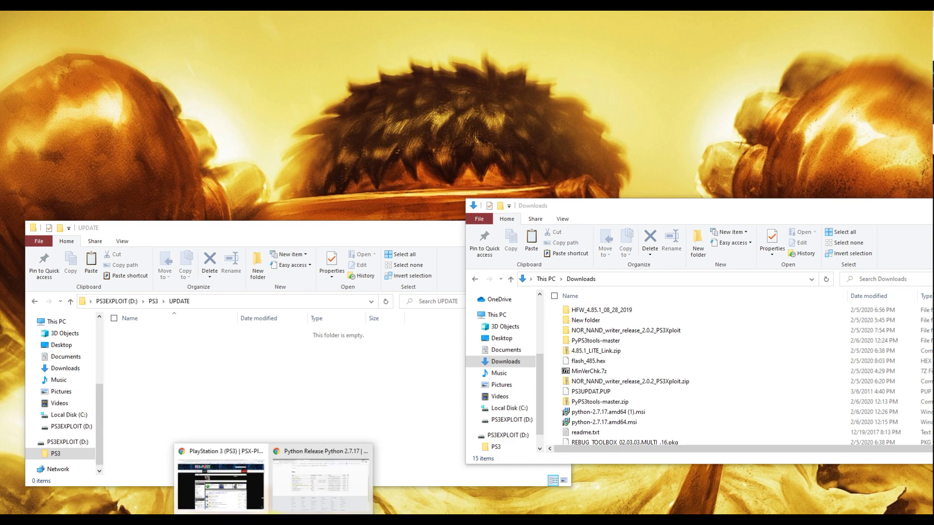
pyautogui.click(295, 500)
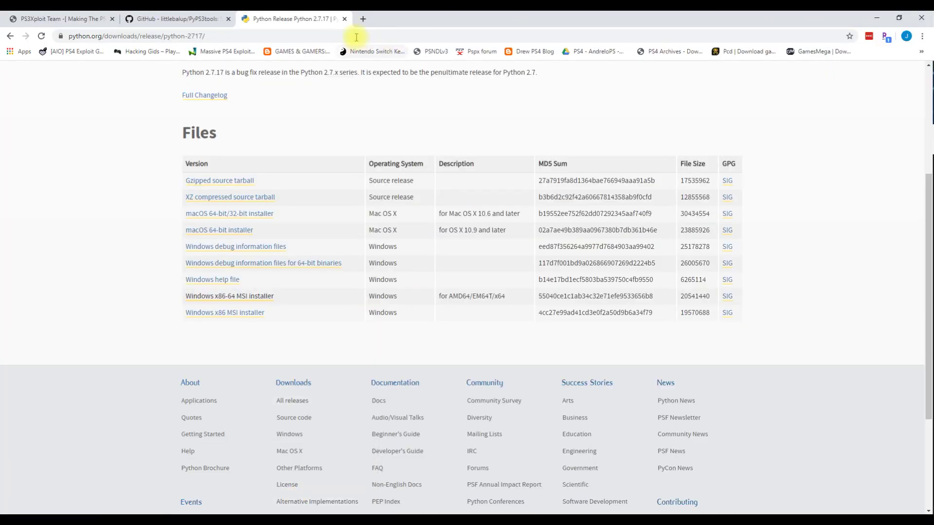
pyautogui.click(179, 18)
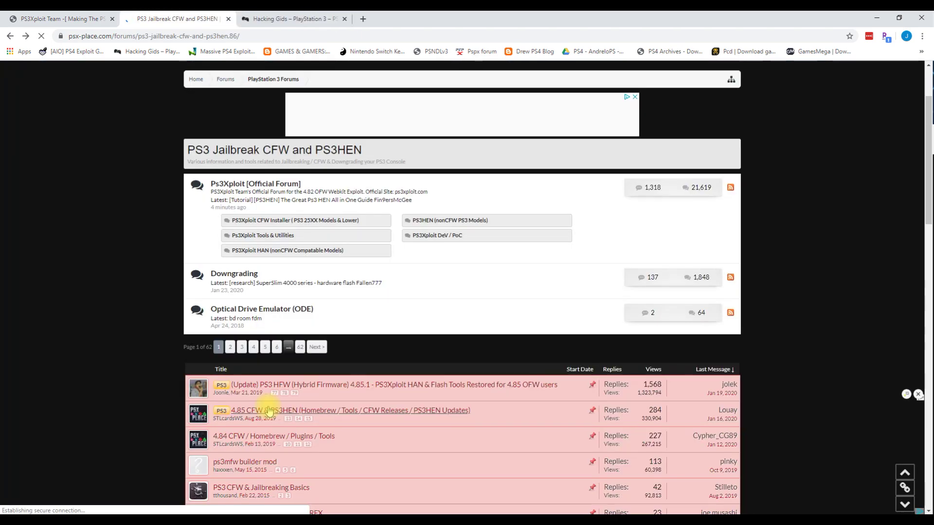
pyautogui.click(267, 411)
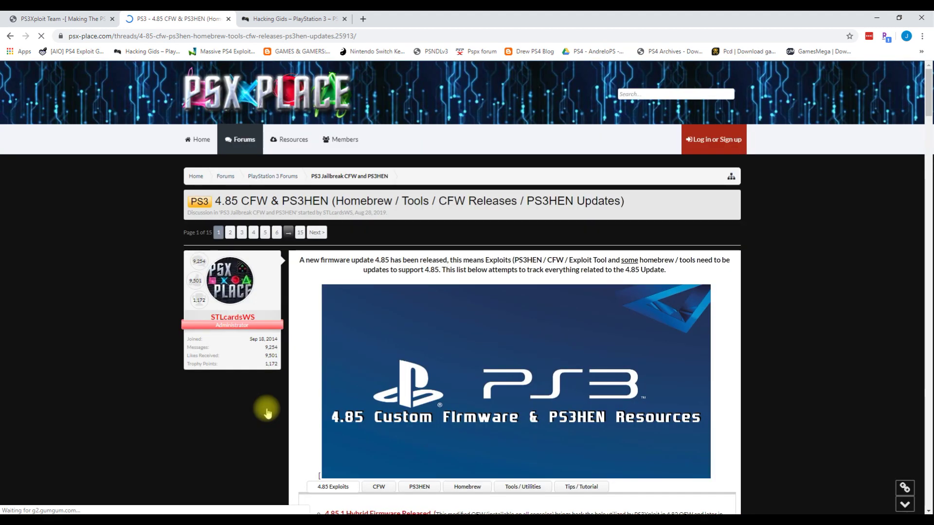
pyautogui.scroll(-2, 321, 433)
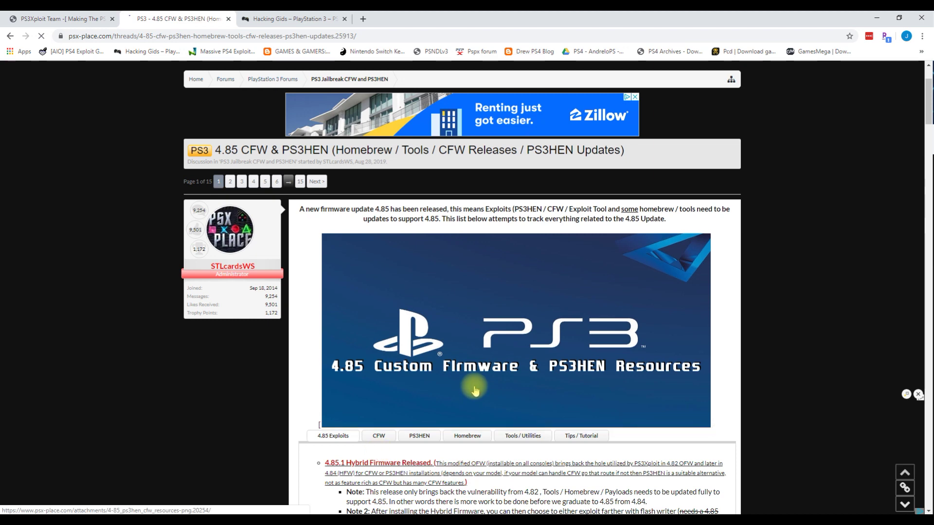
pyautogui.scroll(-5, 476, 390)
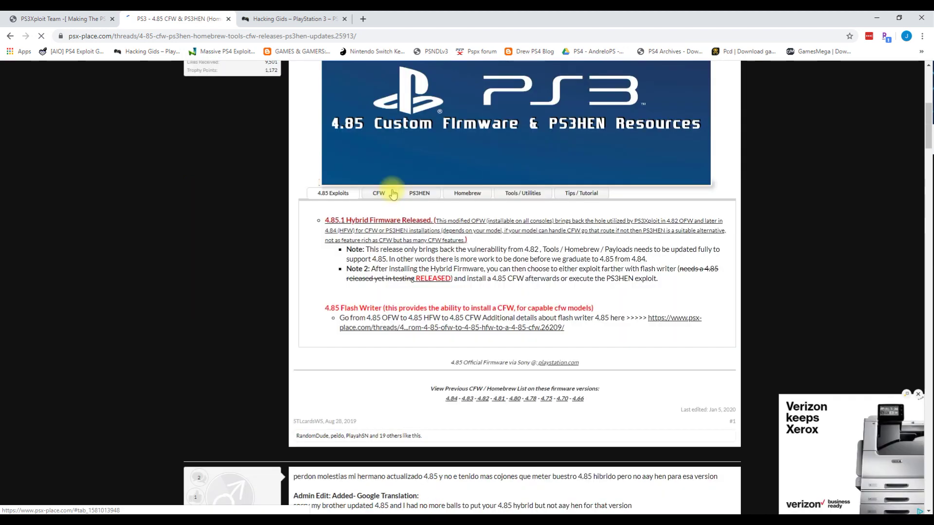
pyautogui.click(378, 193)
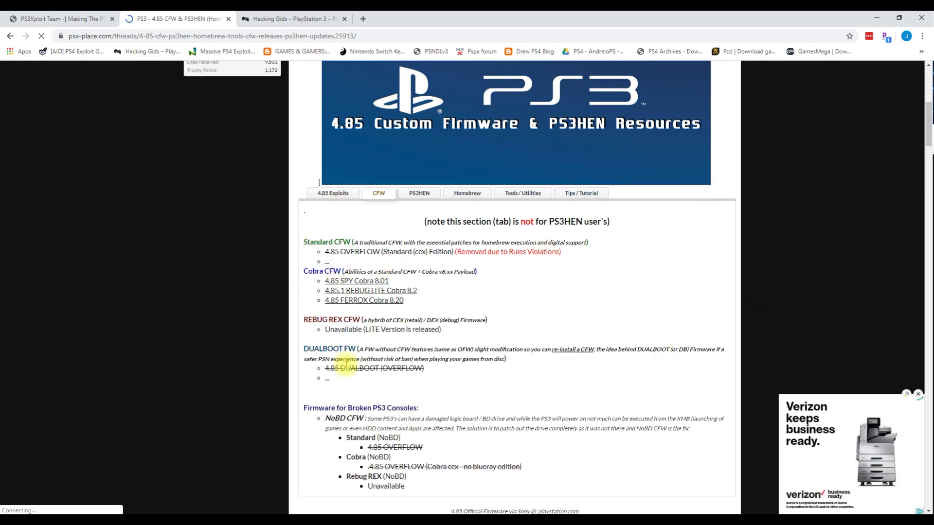
pyautogui.scroll(-1, 542, 294)
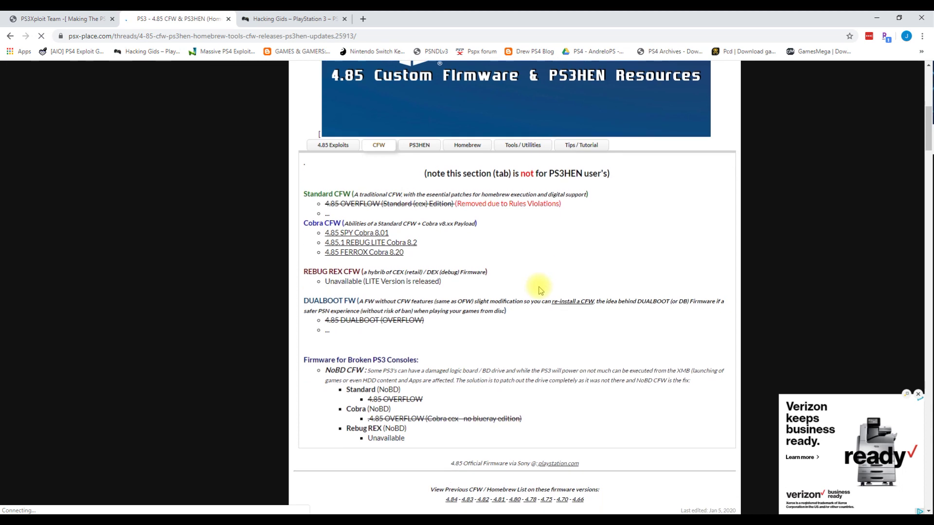
# Open the 4.85.1 REBUG LITE Cobra 8.2 article and follow its link to the official release page on rebug.me
pyautogui.click(382, 246)
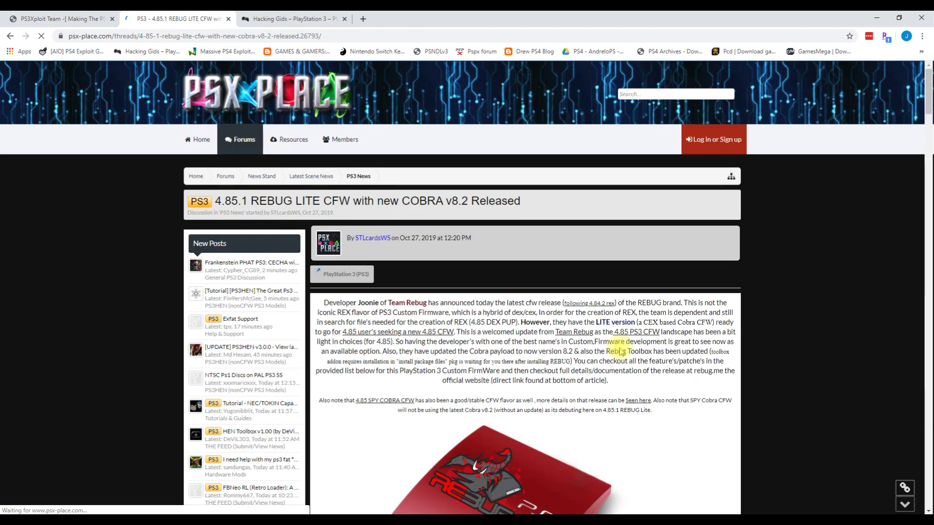
pyautogui.scroll(-8, 622, 351)
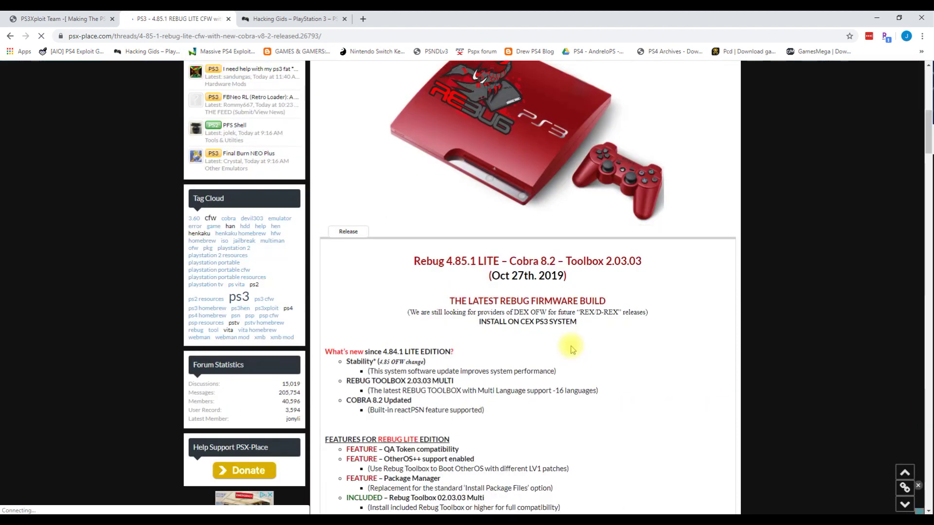
pyautogui.scroll(-20, 572, 349)
pyautogui.scroll(-20, 572, 349)
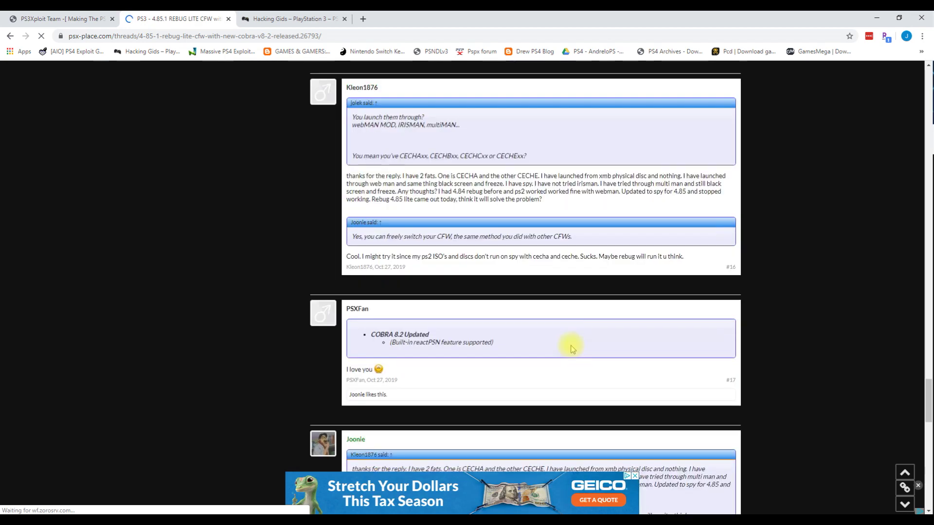
pyautogui.scroll(-10, 572, 349)
pyautogui.scroll(10, 572, 348)
pyautogui.scroll(20, 572, 348)
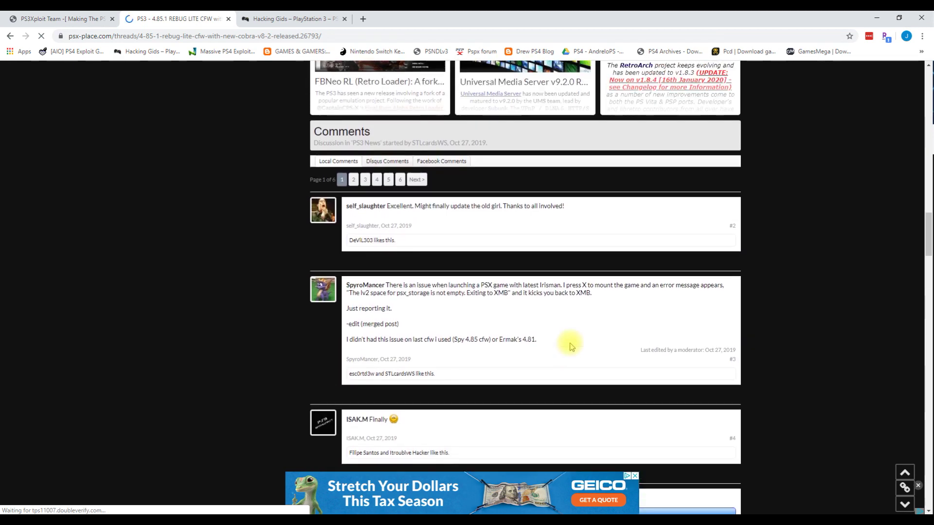
pyautogui.scroll(7, 572, 347)
pyautogui.click(584, 263)
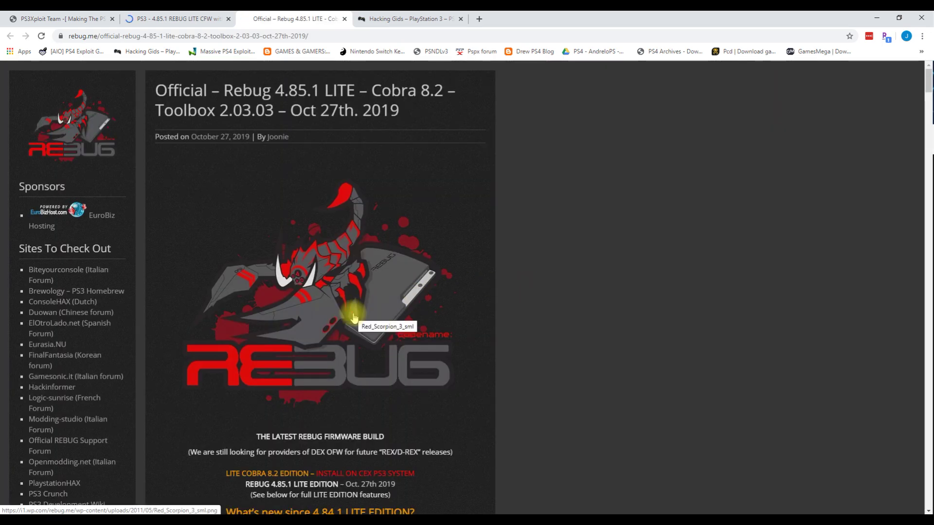
# Download the REBUG 4.85.1 LITE EDITION link archive (4.85.1_LITE_Link.zip) from the end of the official release page
pyautogui.scroll(-3, 365, 340)
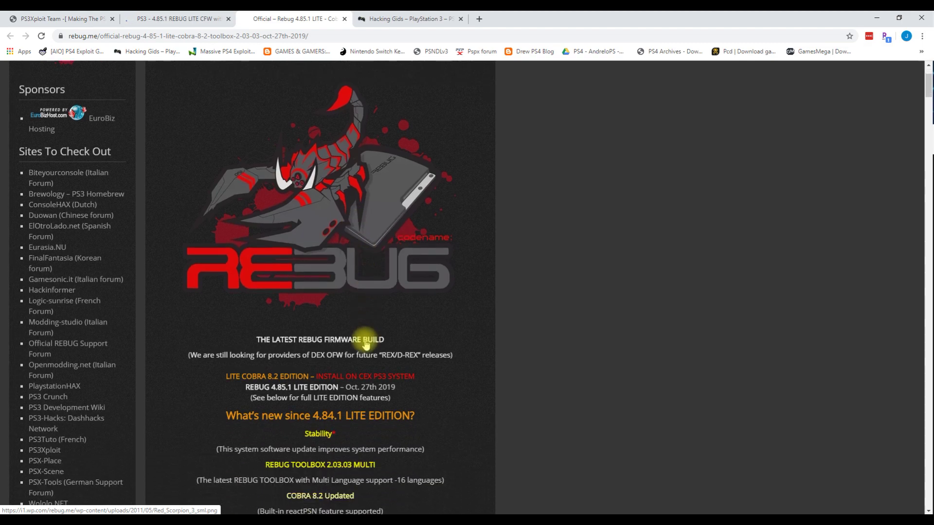
pyautogui.scroll(-4, 365, 339)
pyautogui.scroll(-20, 365, 340)
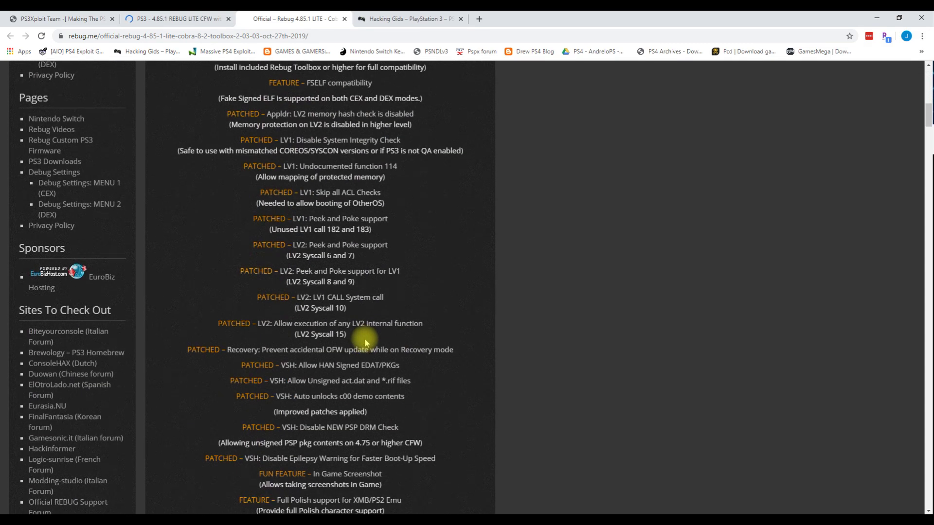
pyautogui.scroll(-20, 365, 342)
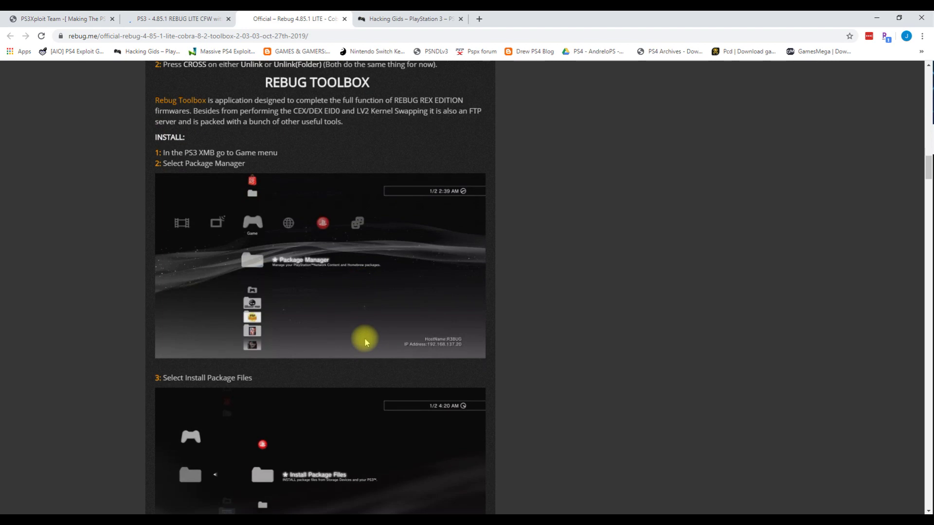
pyautogui.scroll(-16, 365, 342)
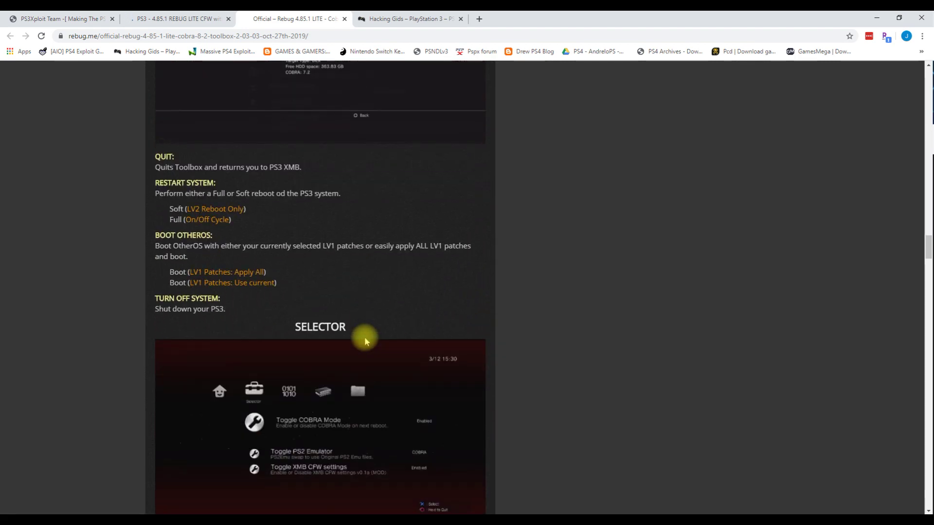
pyautogui.scroll(-16, 366, 342)
pyautogui.scroll(-15, 366, 342)
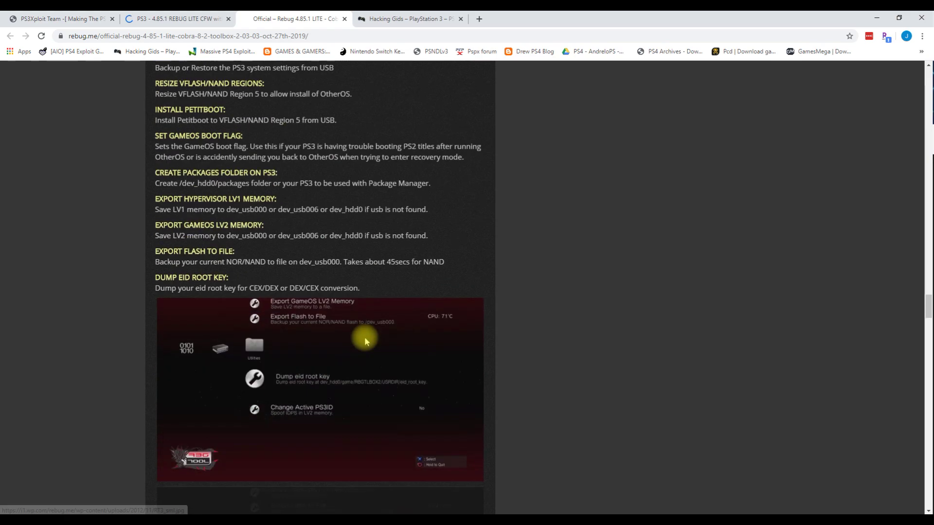
pyautogui.scroll(-16, 365, 337)
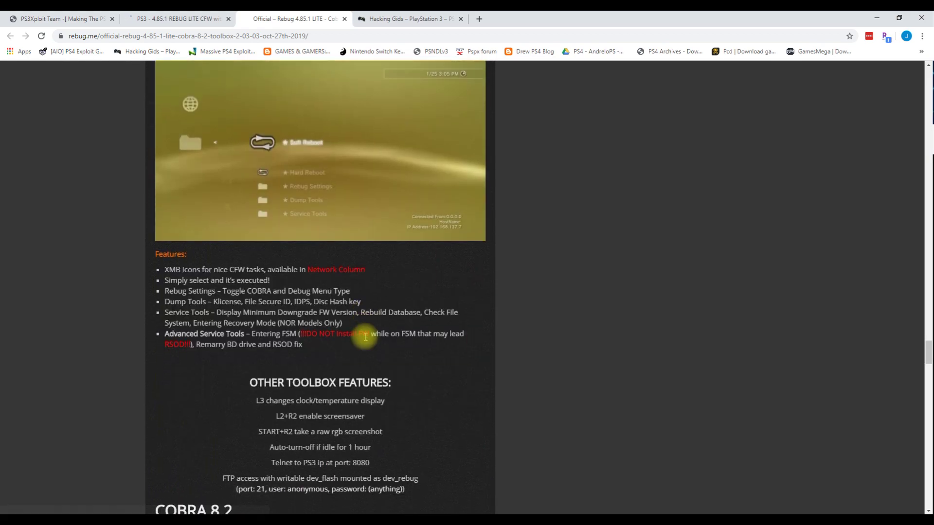
pyautogui.scroll(-18, 365, 342)
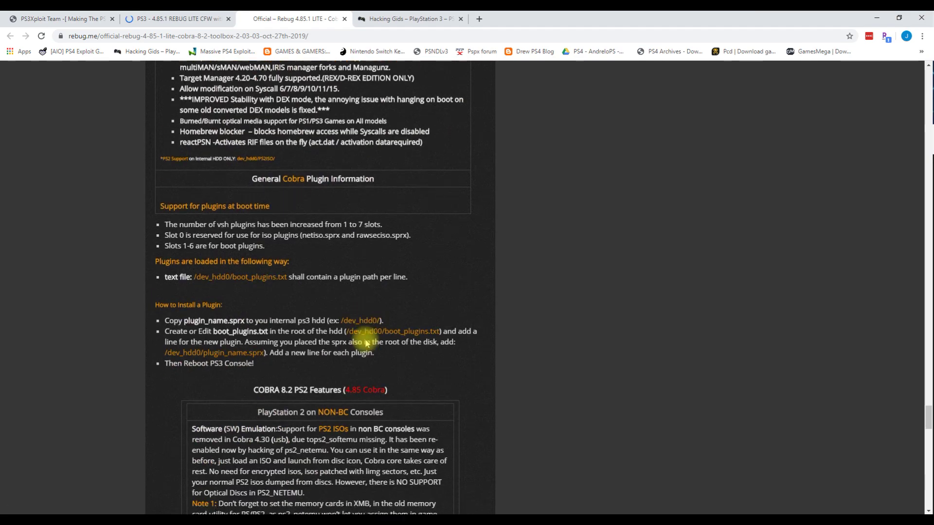
pyautogui.scroll(-14, 365, 339)
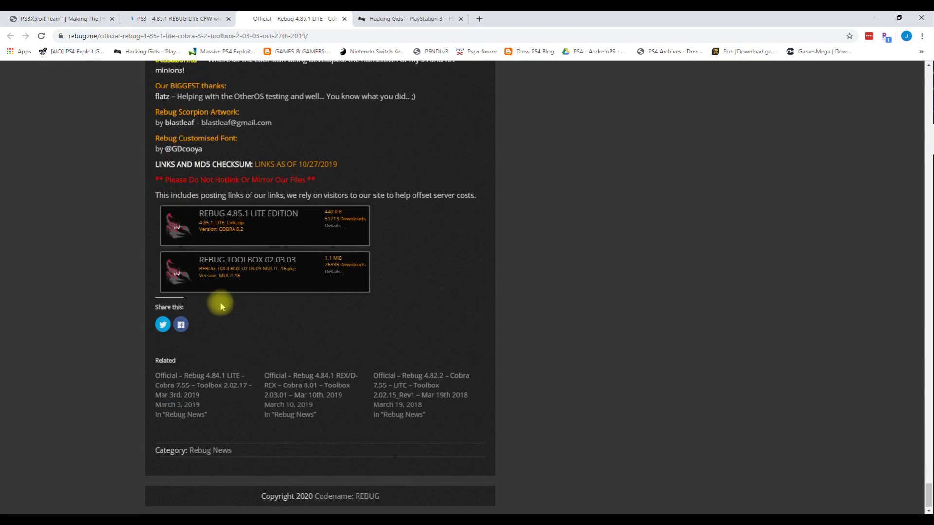
pyautogui.click(237, 214)
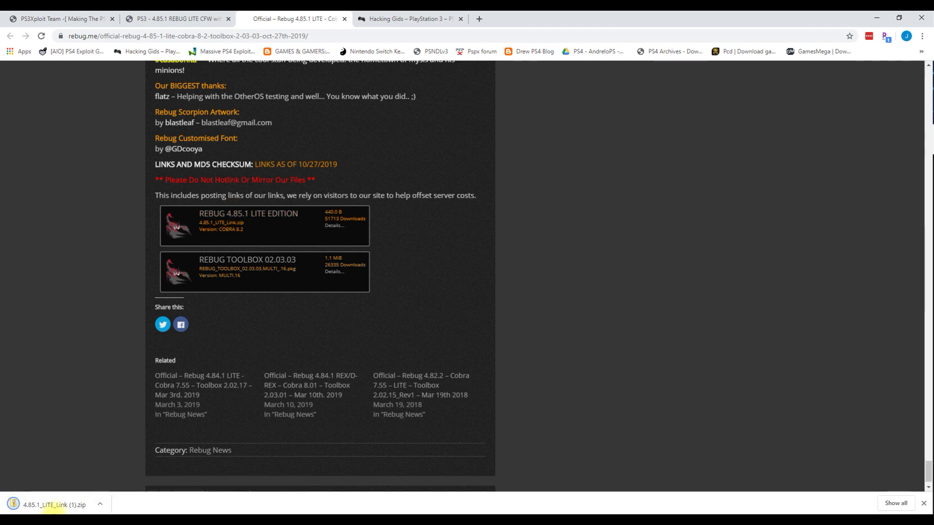
# Show the downloaded 4.85.1_LITE_Link (1).zip in its folder and open the archive to view its contents
pyautogui.click(100, 505)
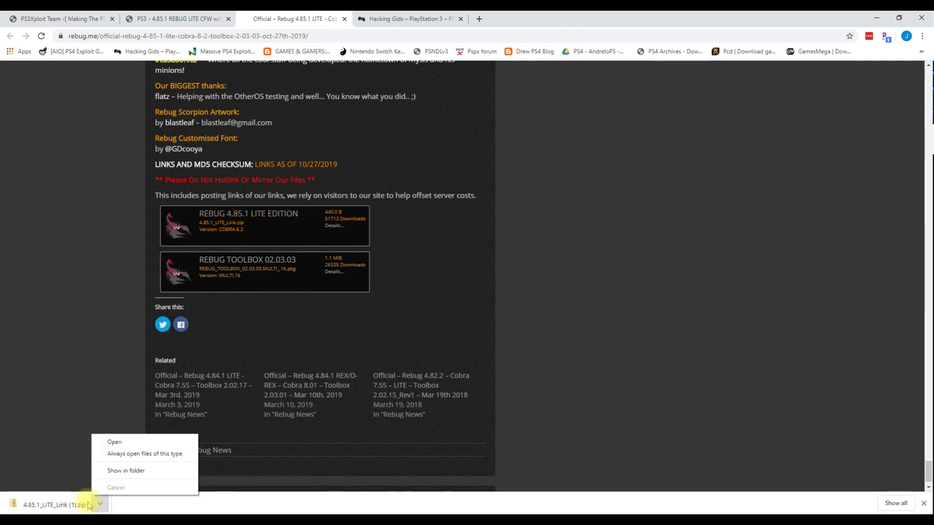
pyautogui.click(109, 470)
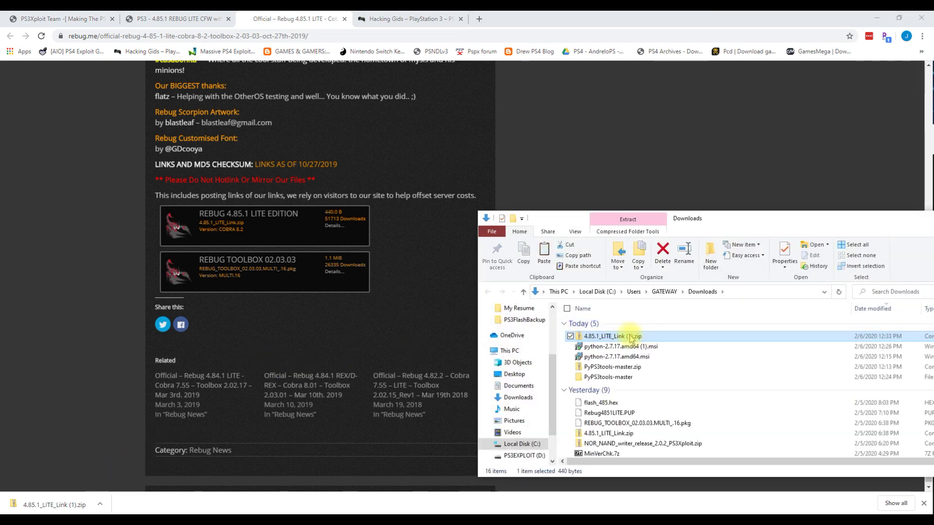
pyautogui.doubleClick(629, 335)
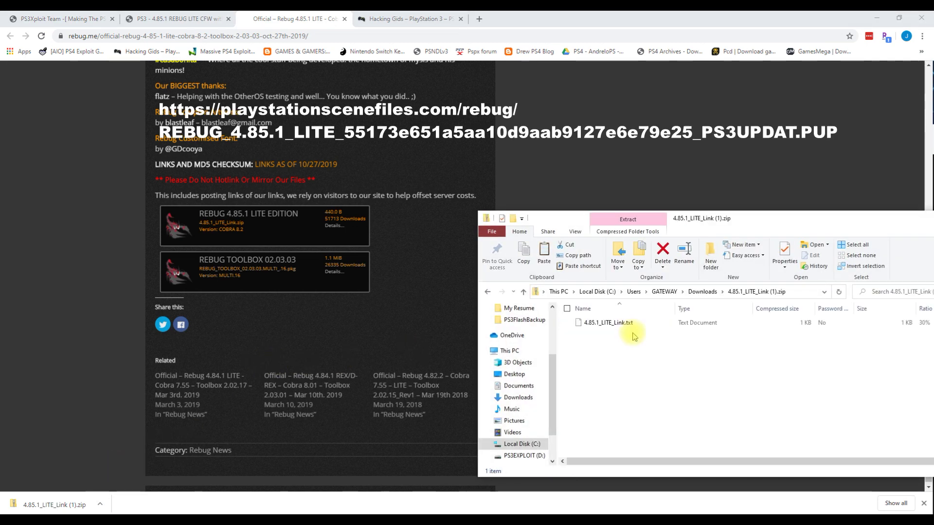